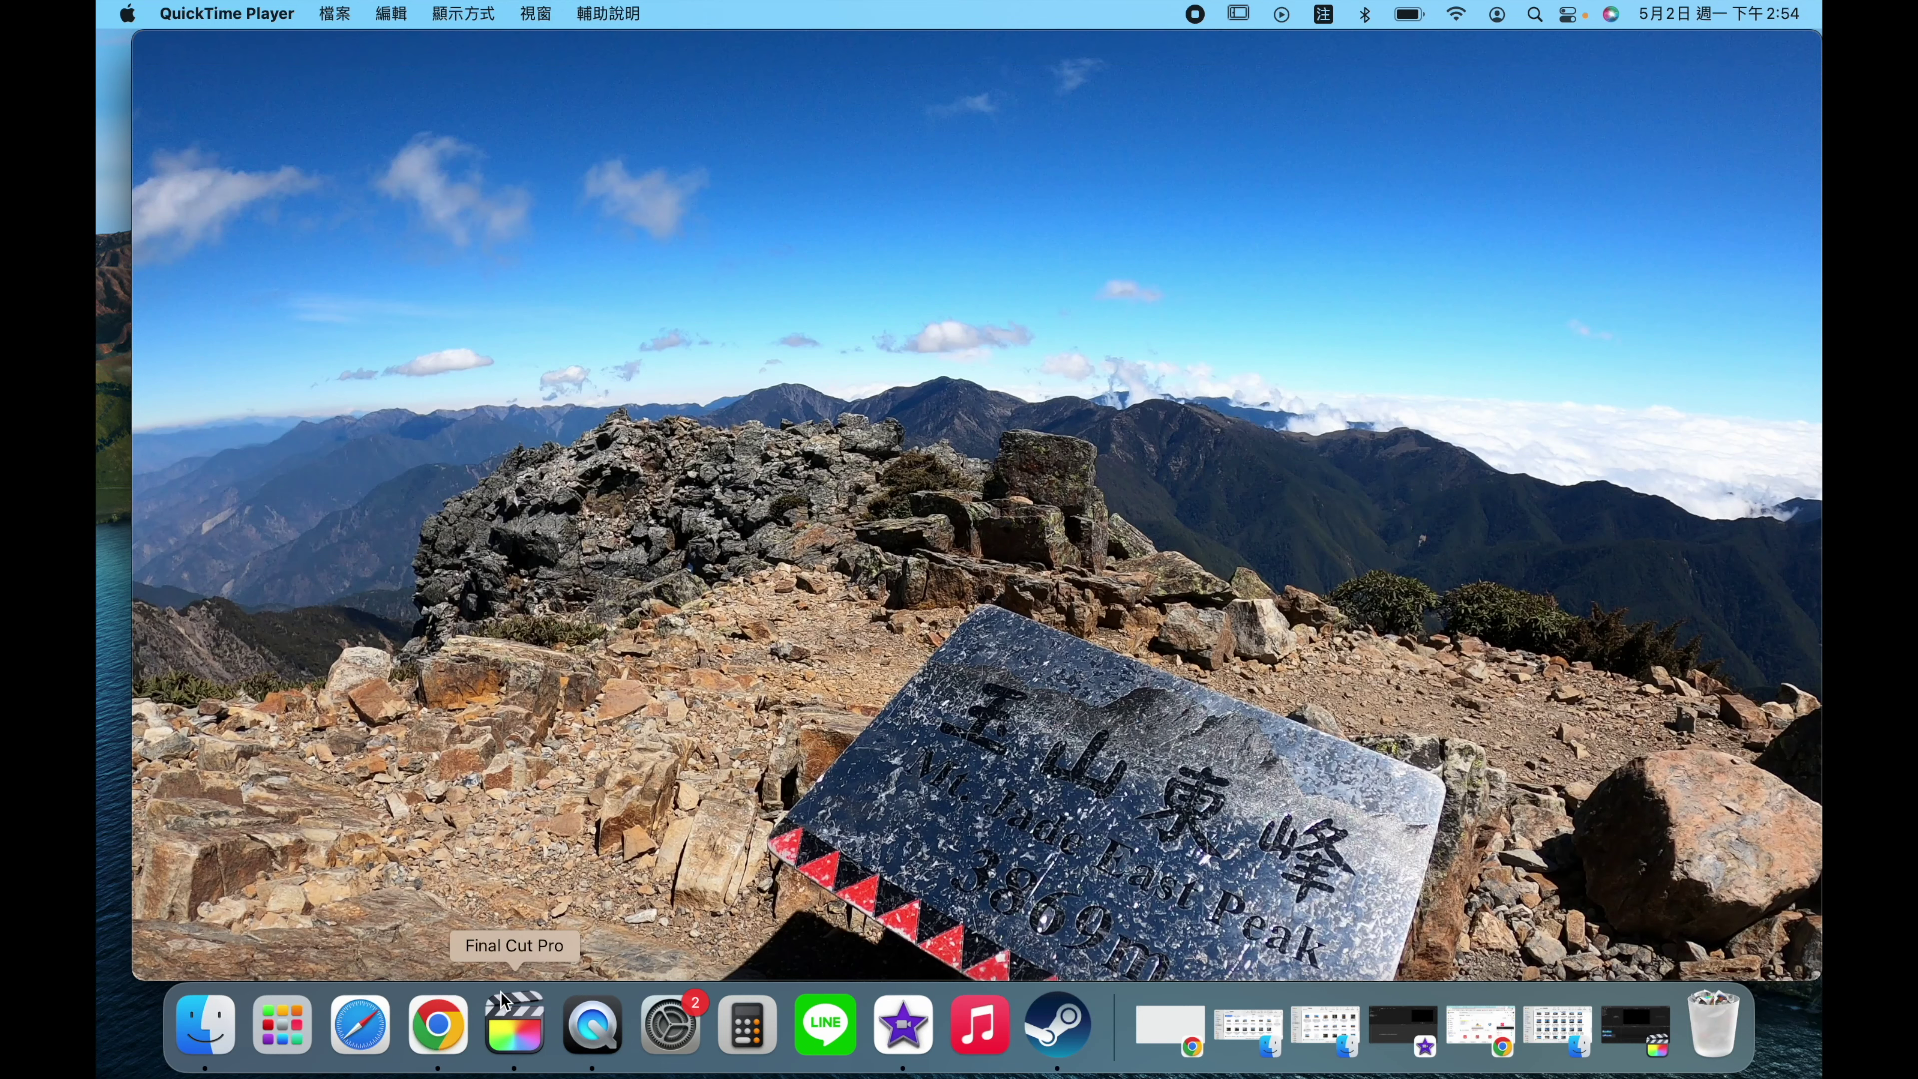
# - Switch from the QuickTime summit video to the Final Cut Pro project with the green-matte clip
pyautogui.click(509, 1008)
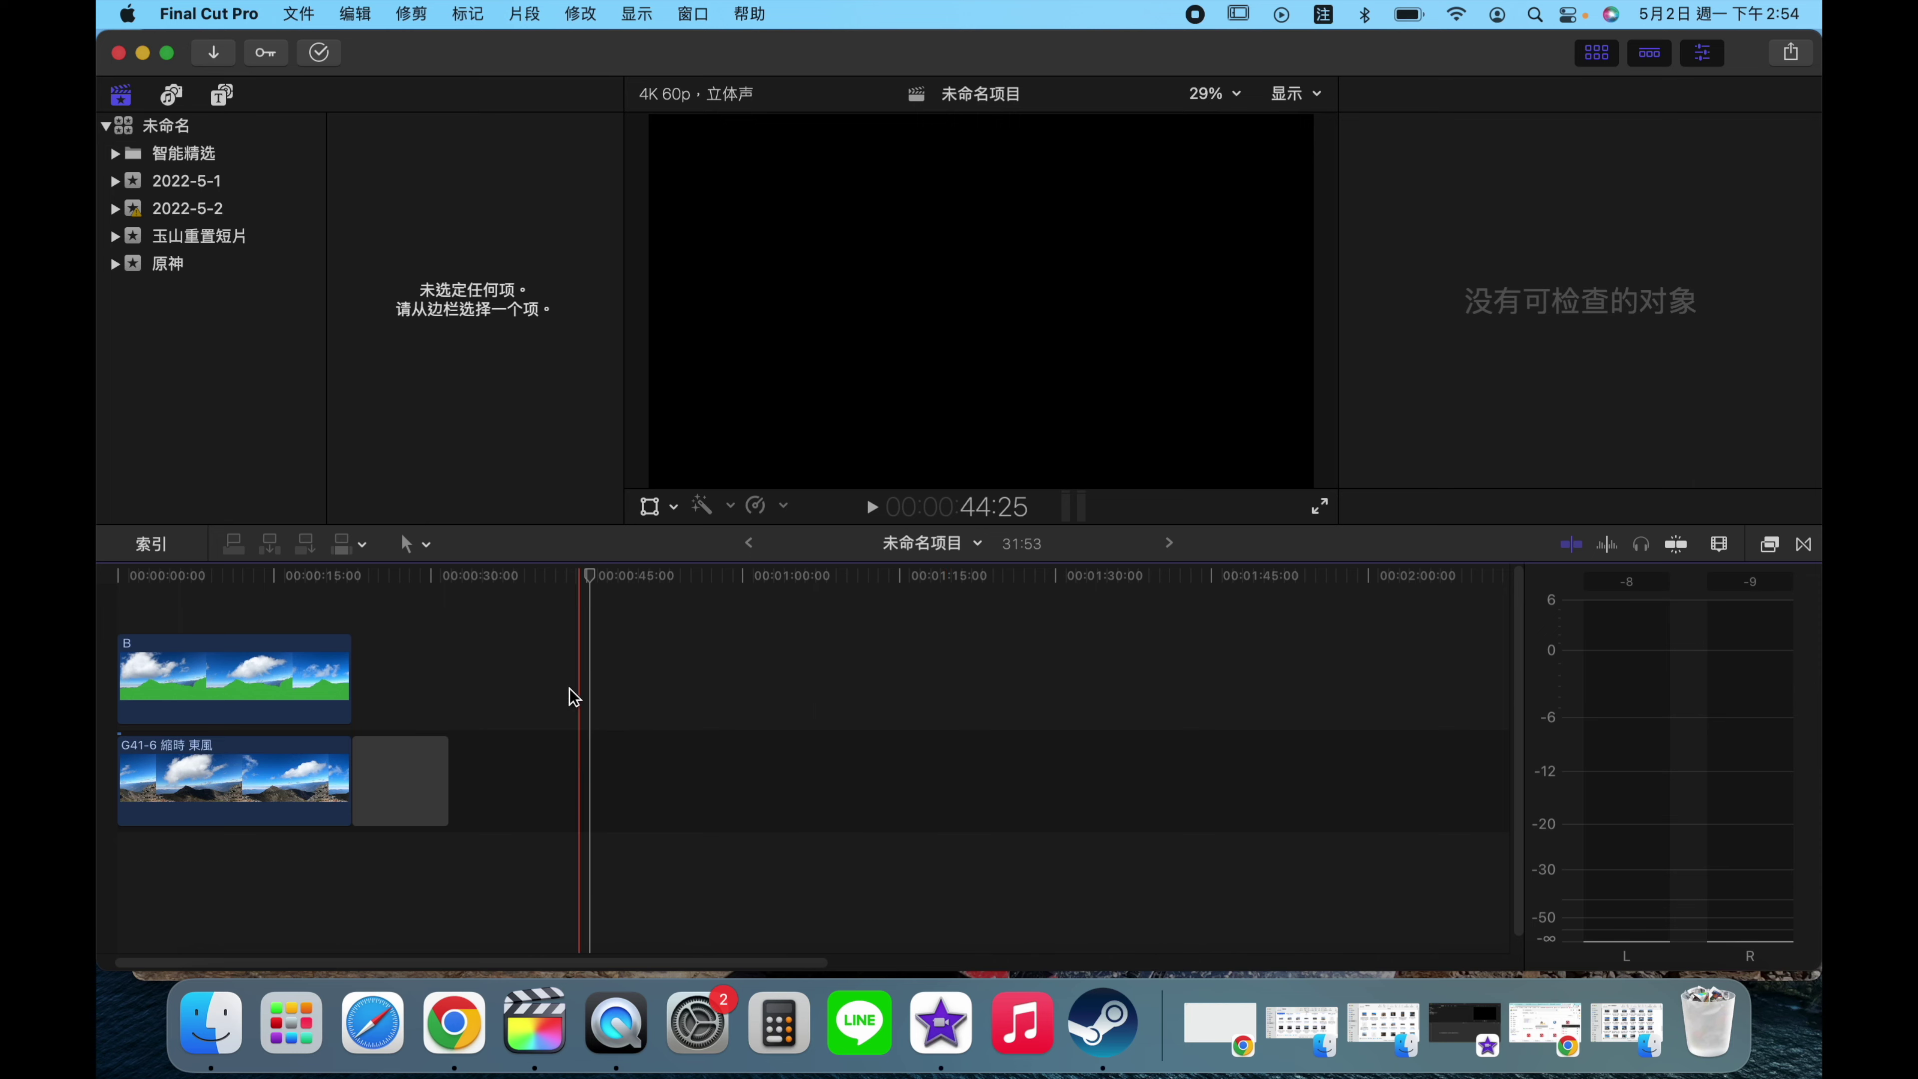
# - Minimize the Final Cut Pro window so the G41-5 summit clip shows in QuickTime
pyautogui.click(141, 52)
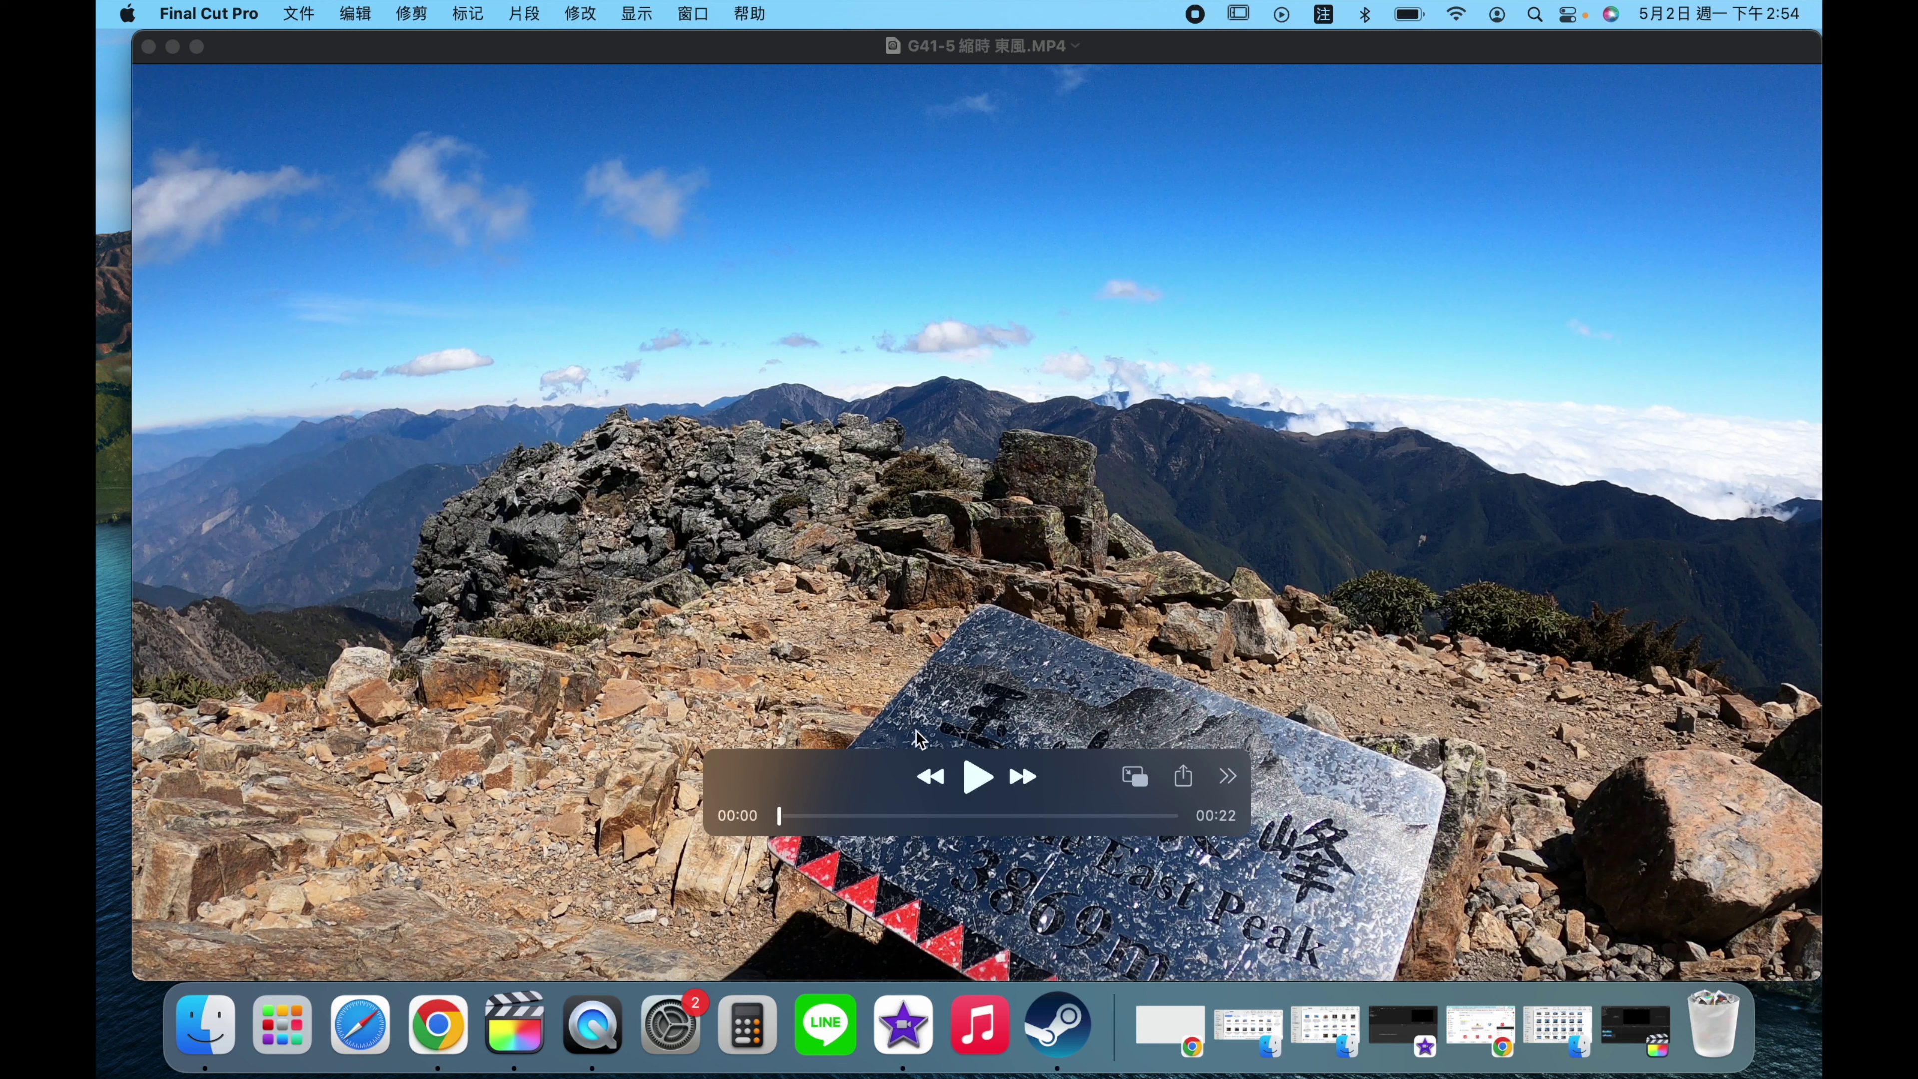
# - Delete the mountain photo in Pages, keeping only the solid green rectangle
pyautogui.click(572, 279)
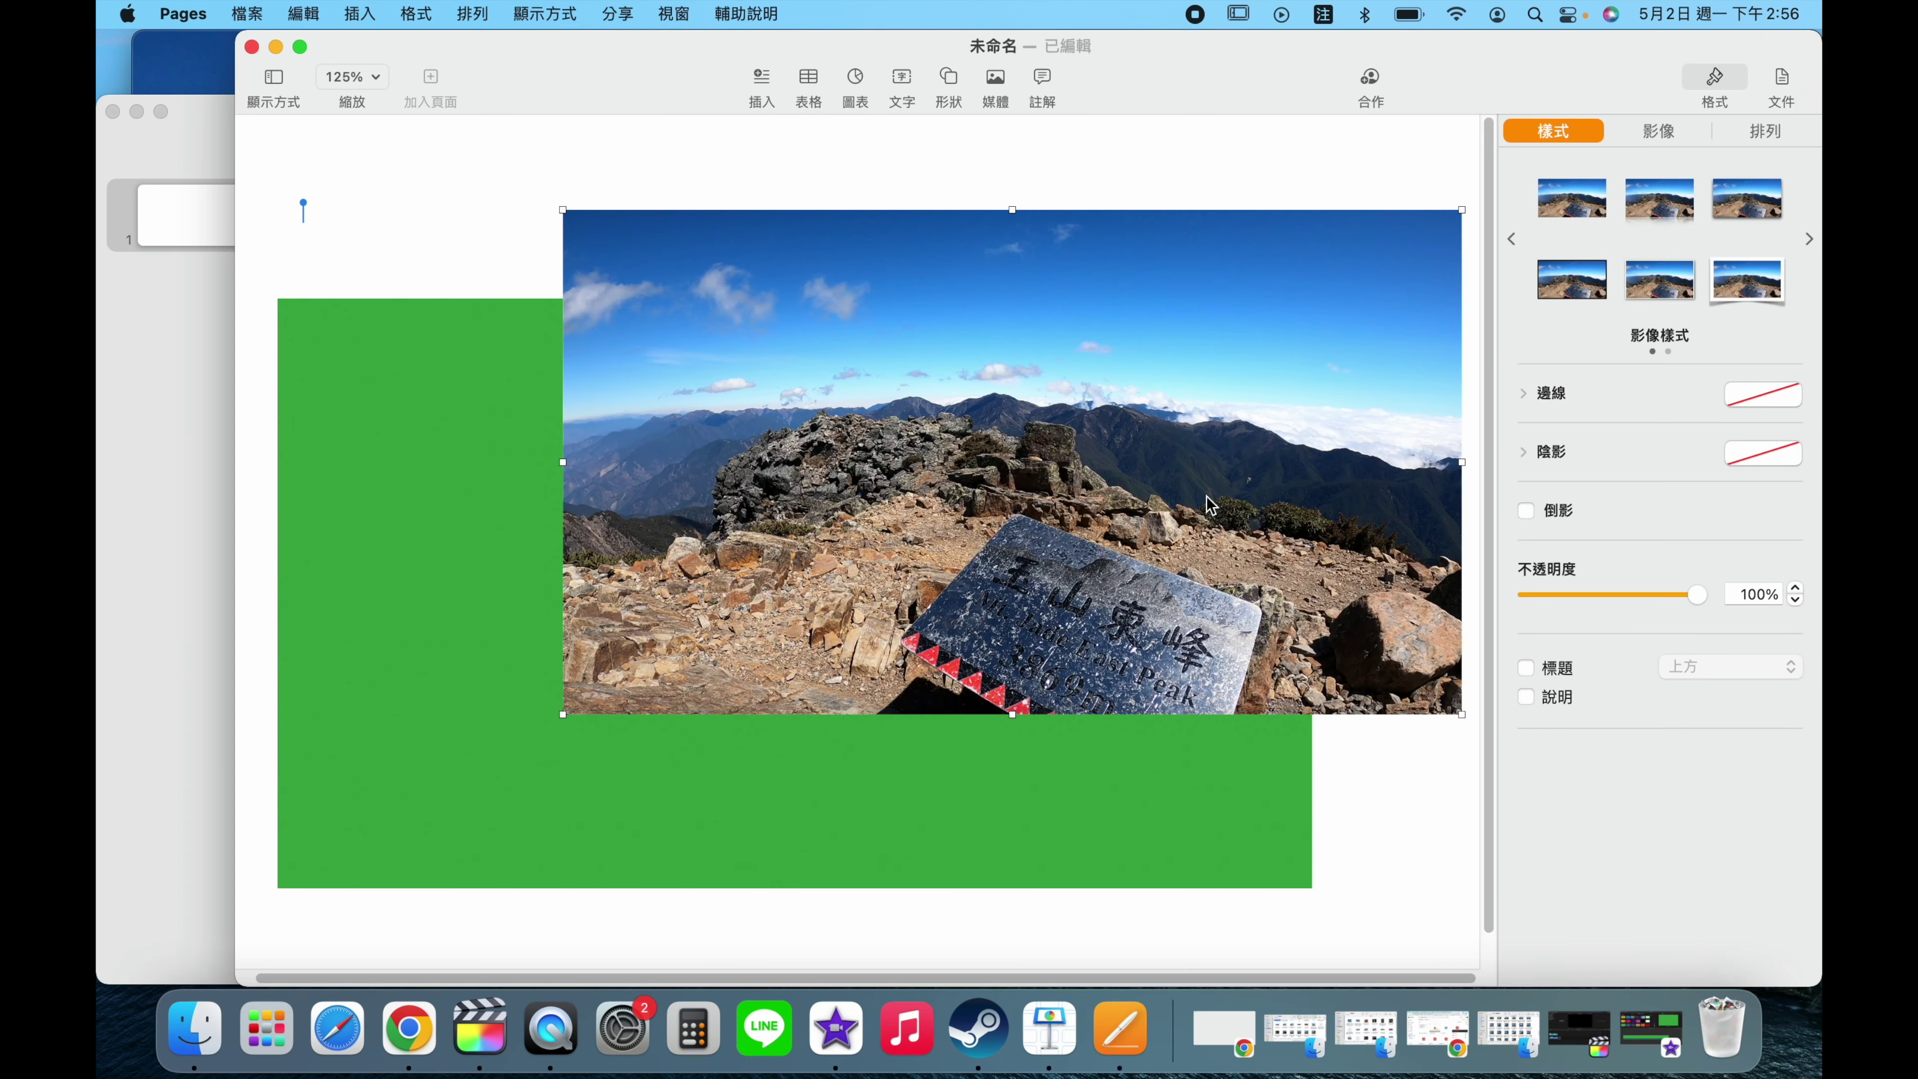
pyautogui.press('Delete')
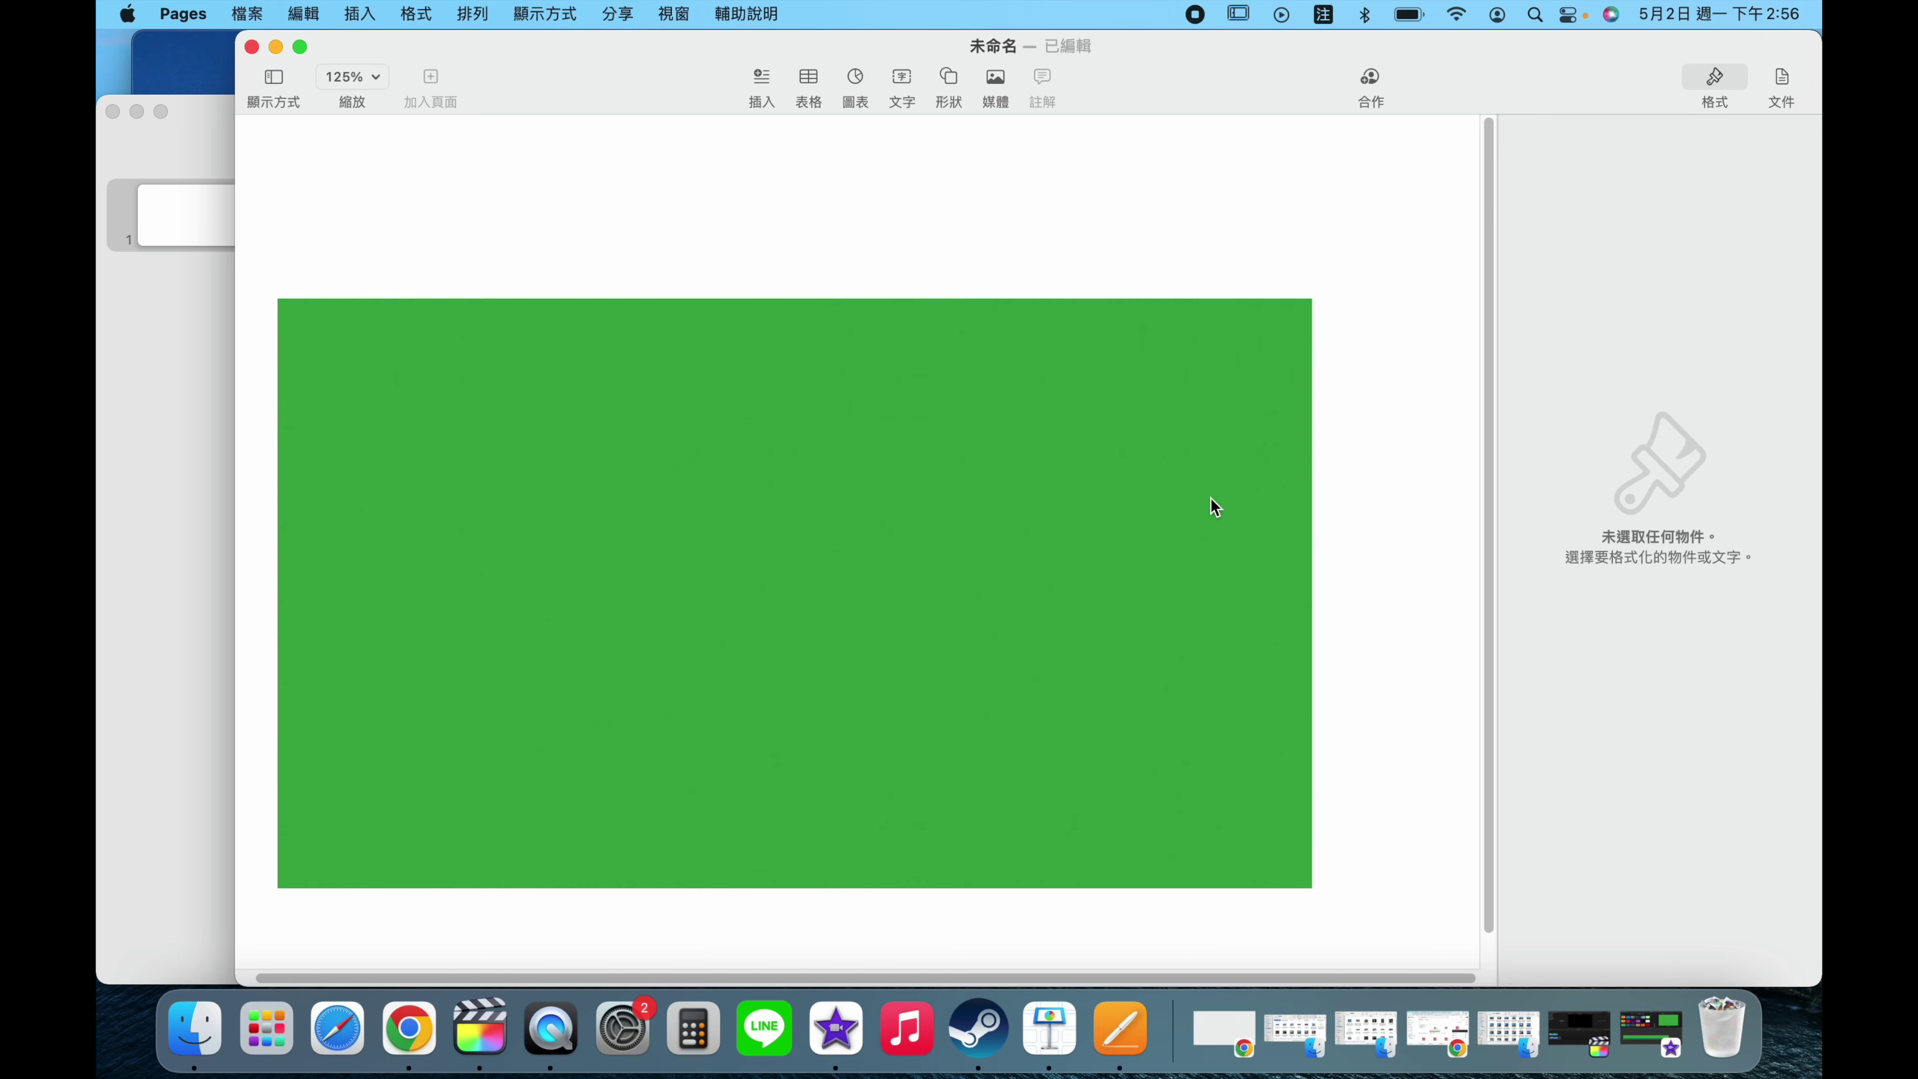
# - Hide Pages and open screenshot 截圖 2022-05-02 下午2.54.59 from the desktop in Preview
pyautogui.press('super+h')
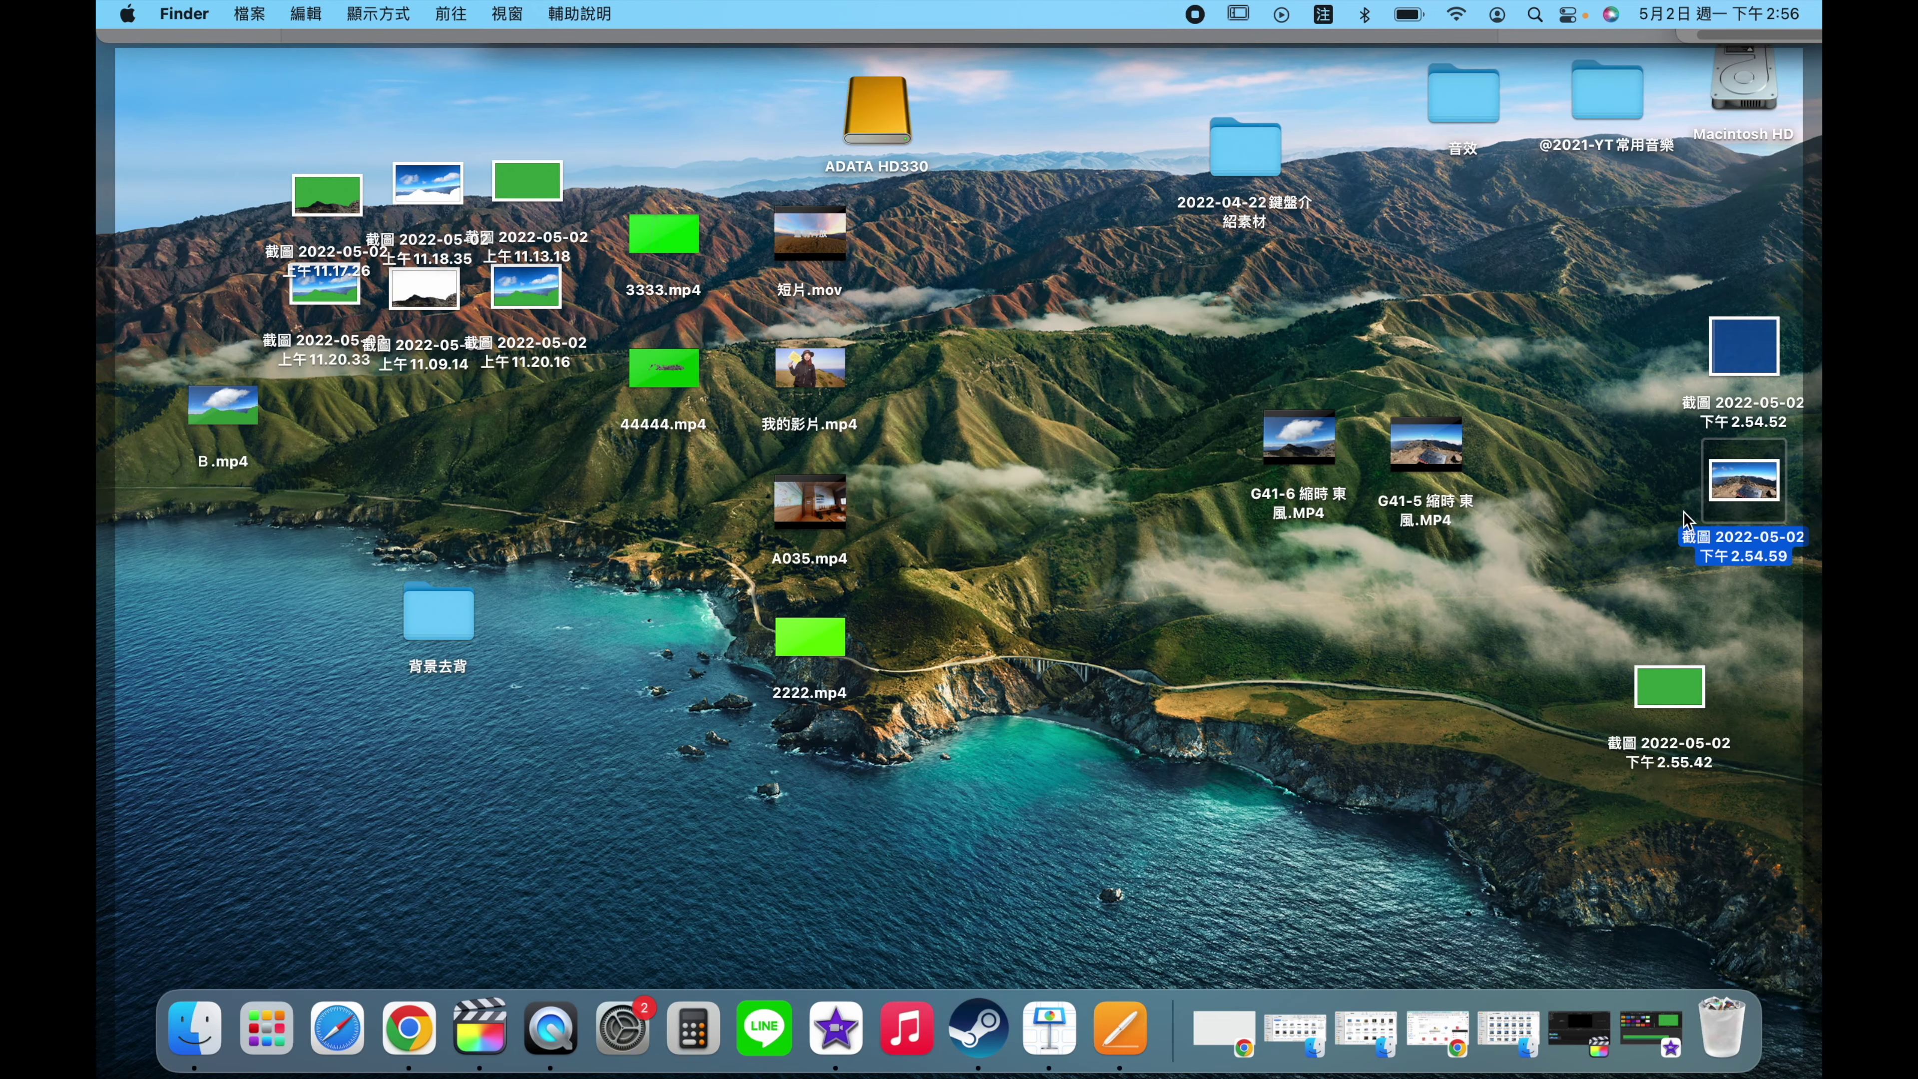
pyautogui.doubleClick(1727, 492)
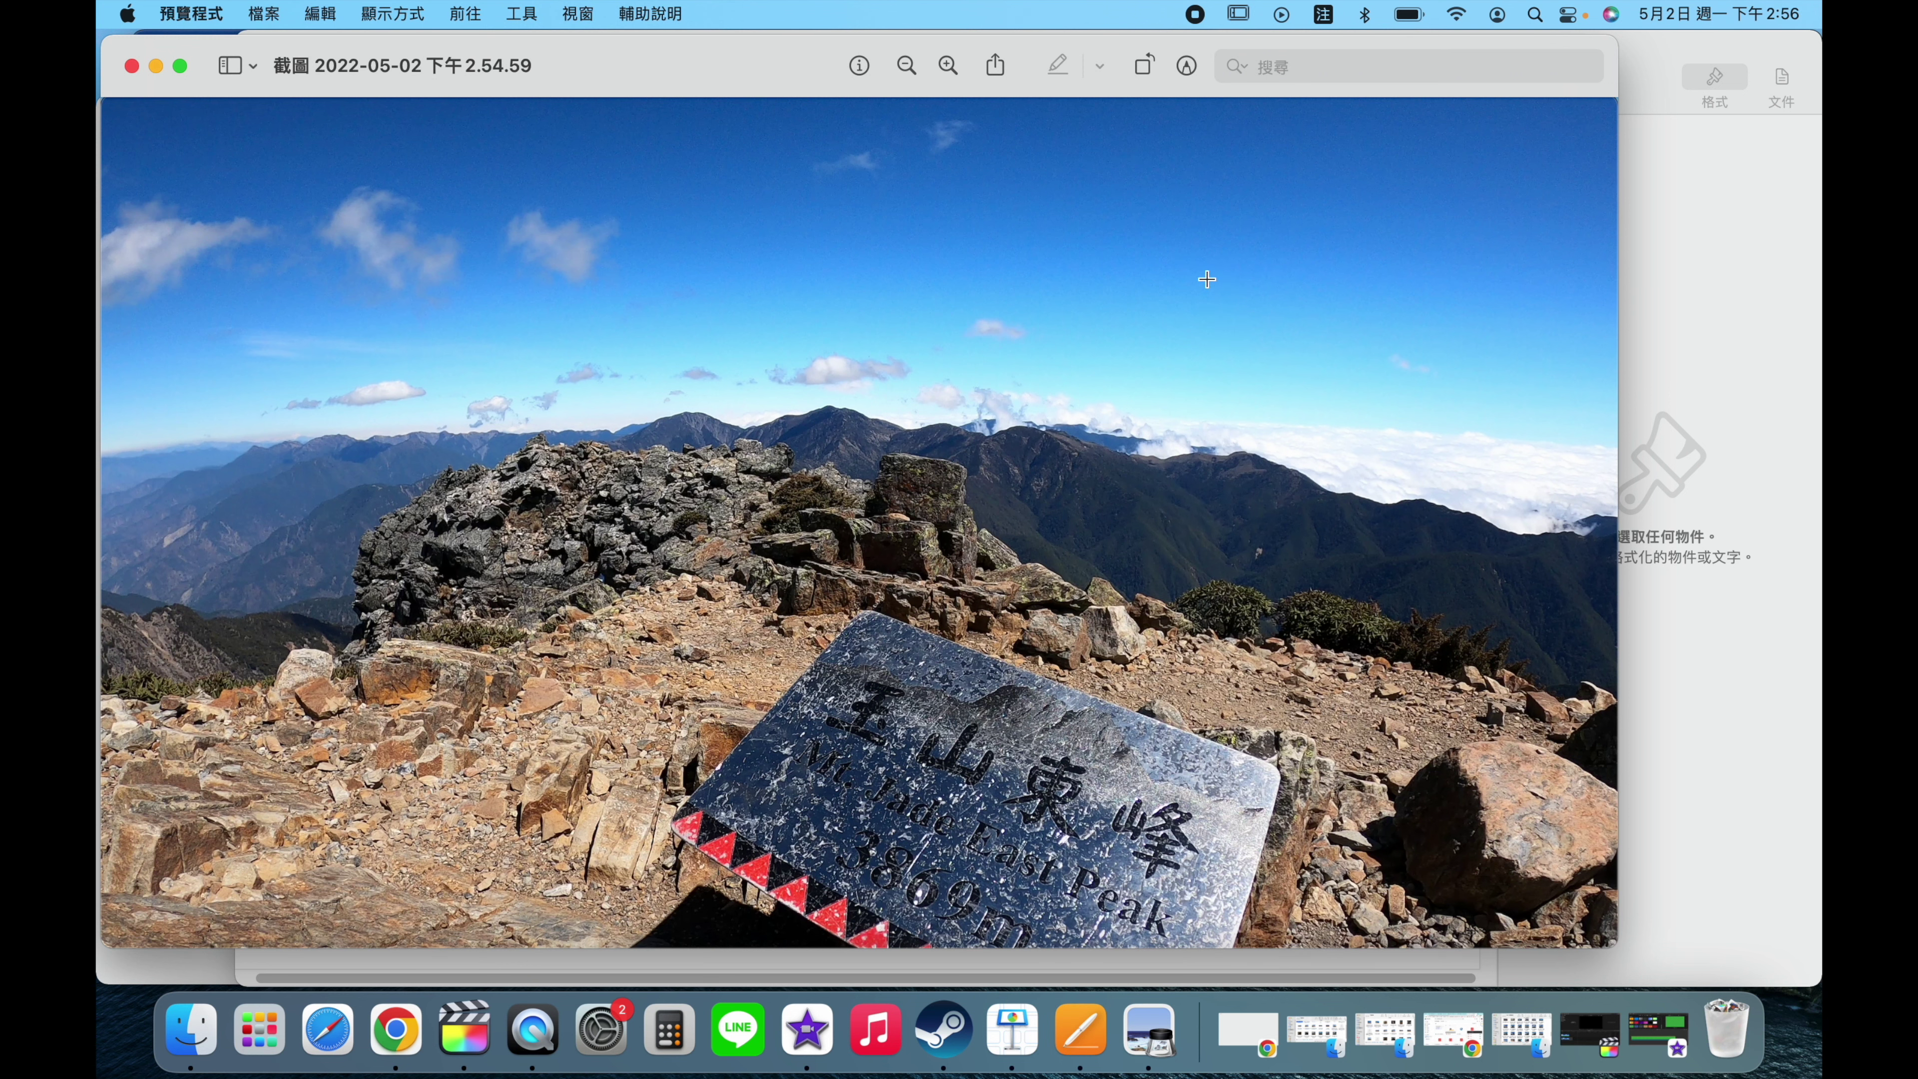
# - Select the landscape below the mountain ridgeline with Smart Lasso
pyautogui.click(1187, 68)
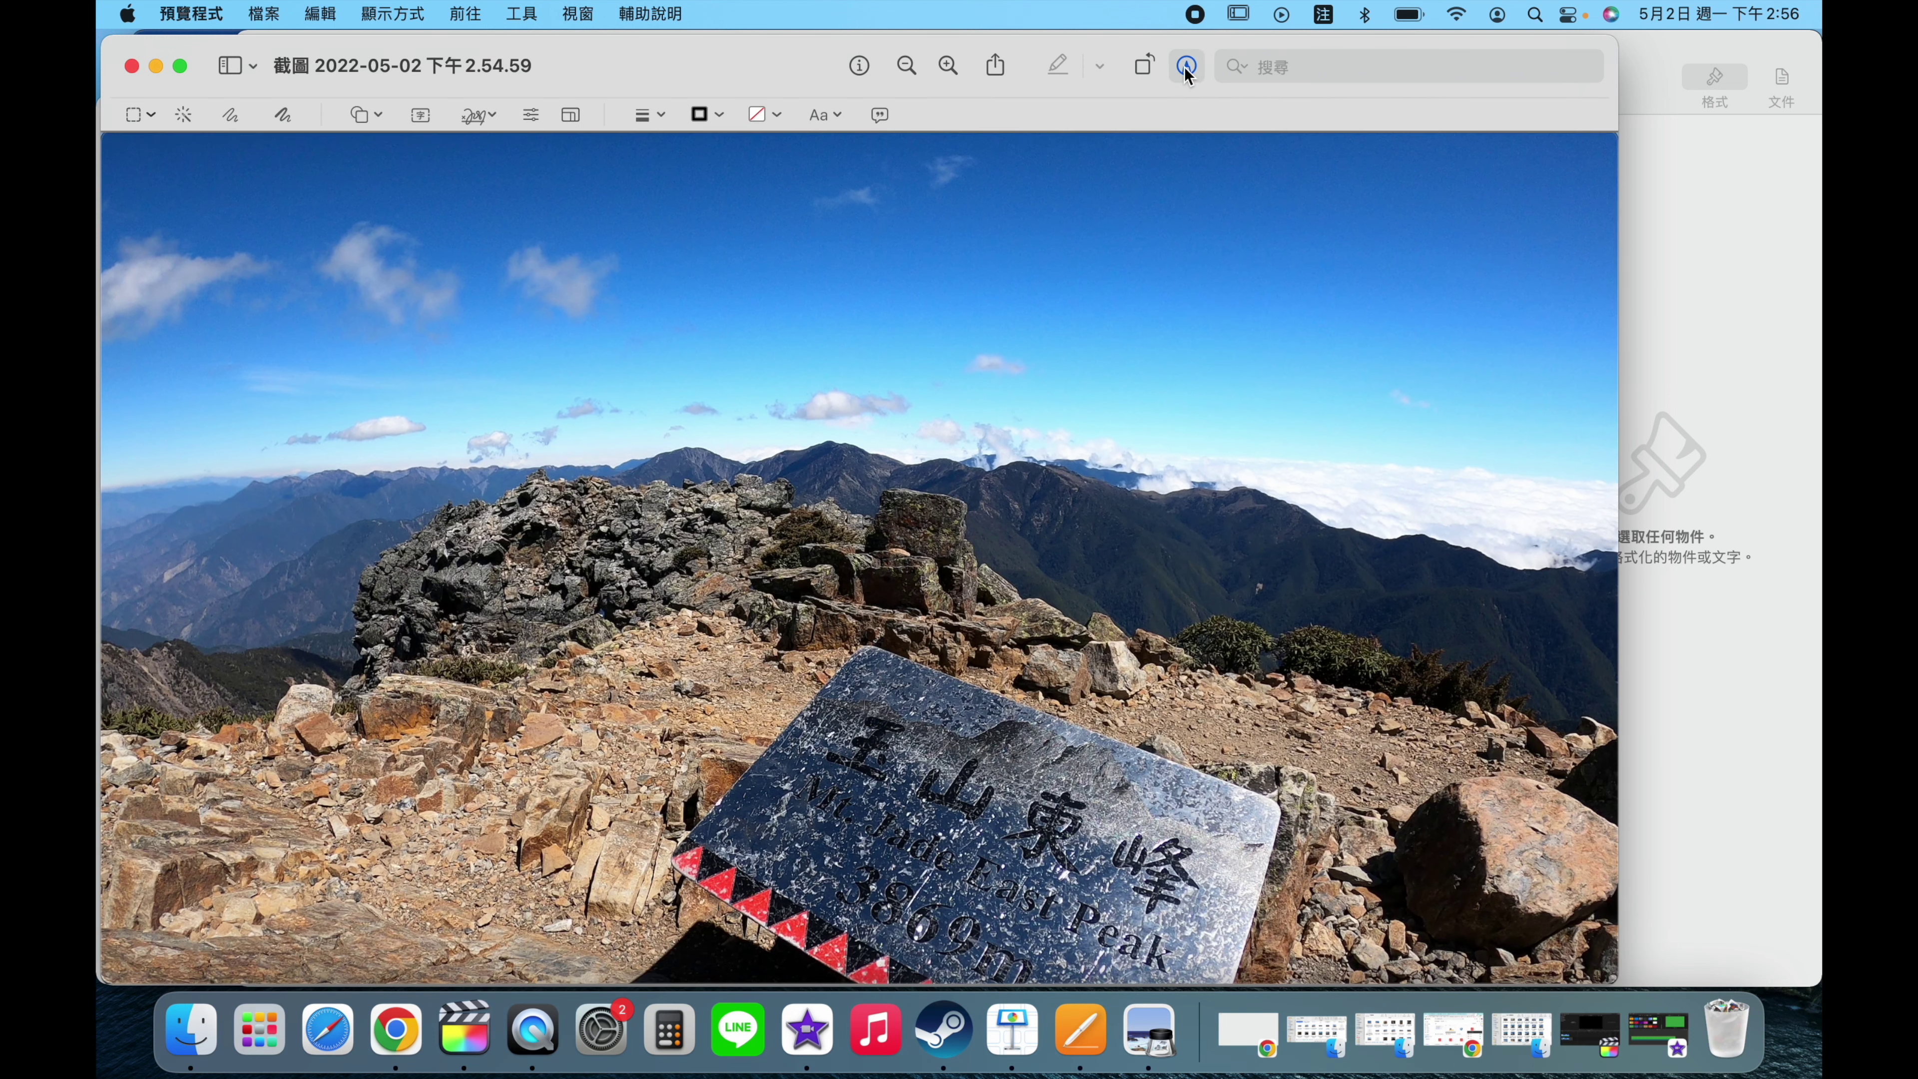
pyautogui.click(137, 119)
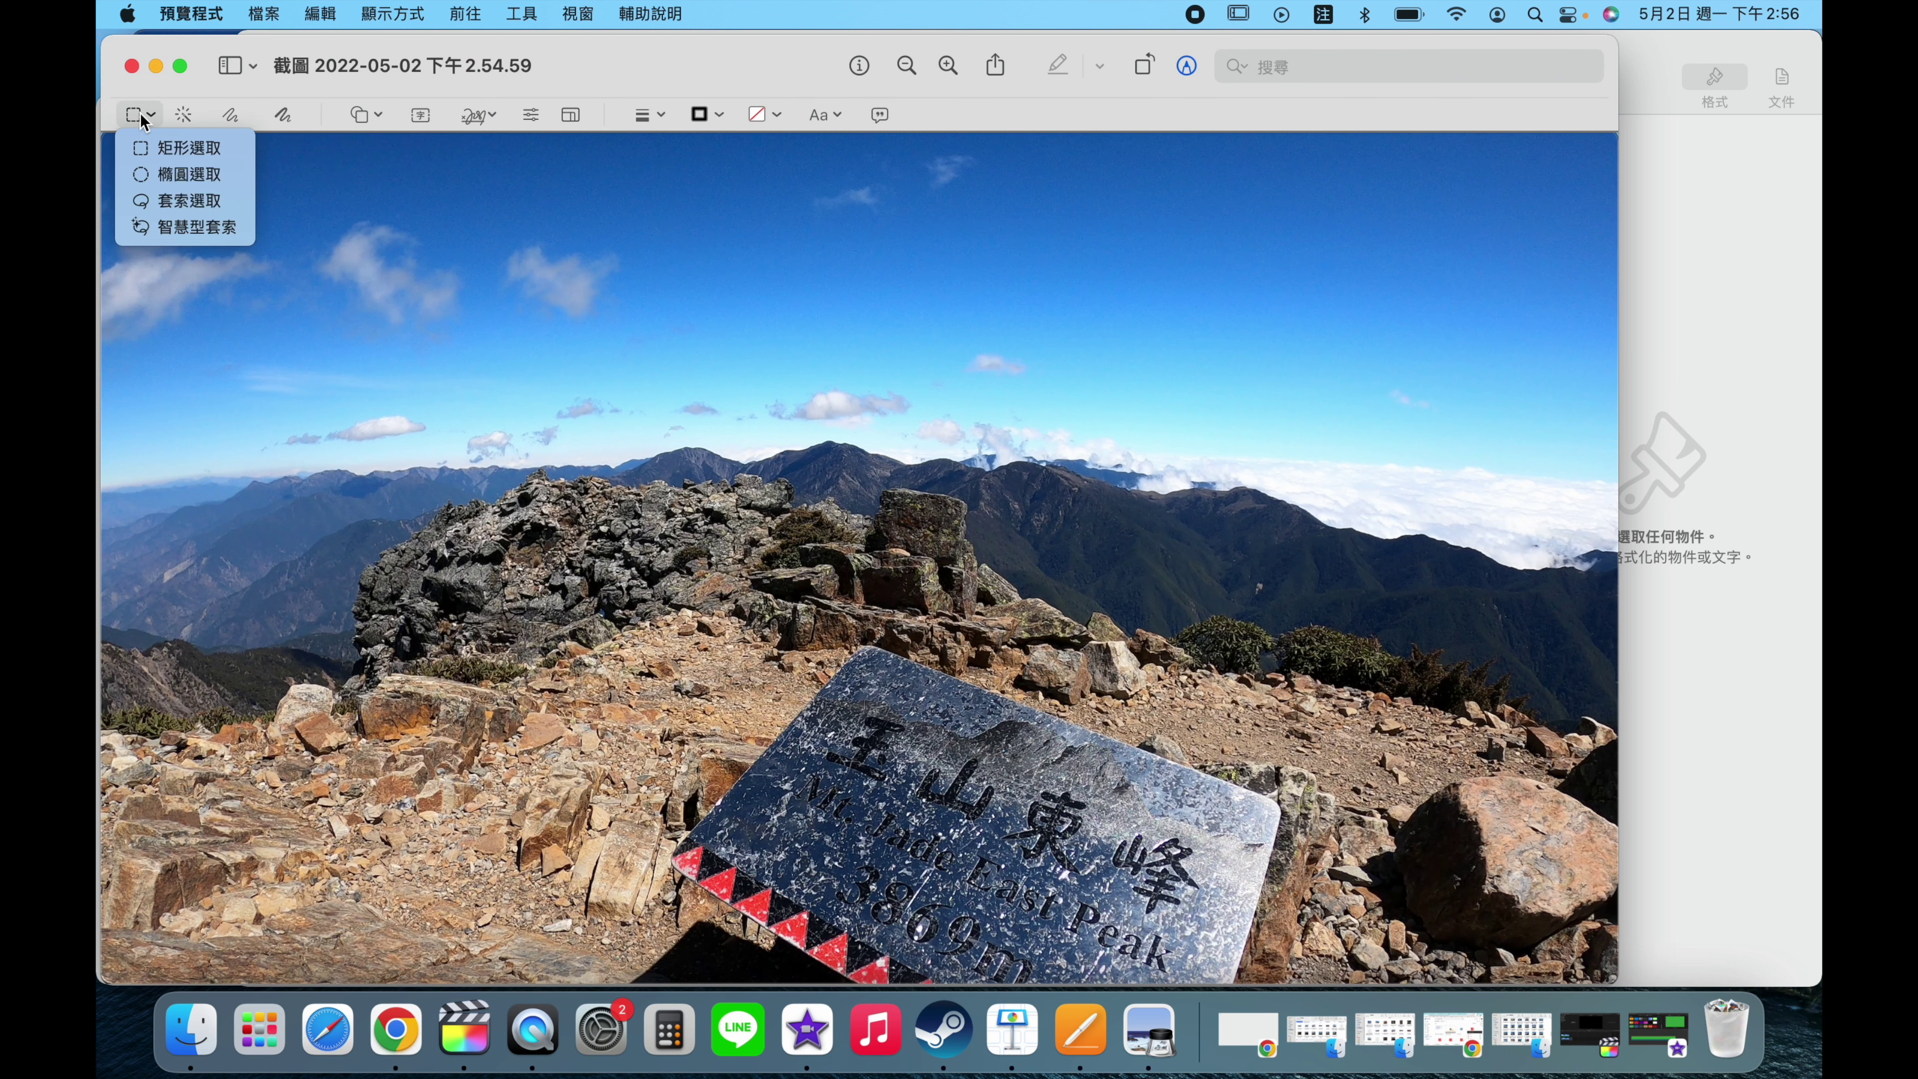
pyautogui.click(170, 227)
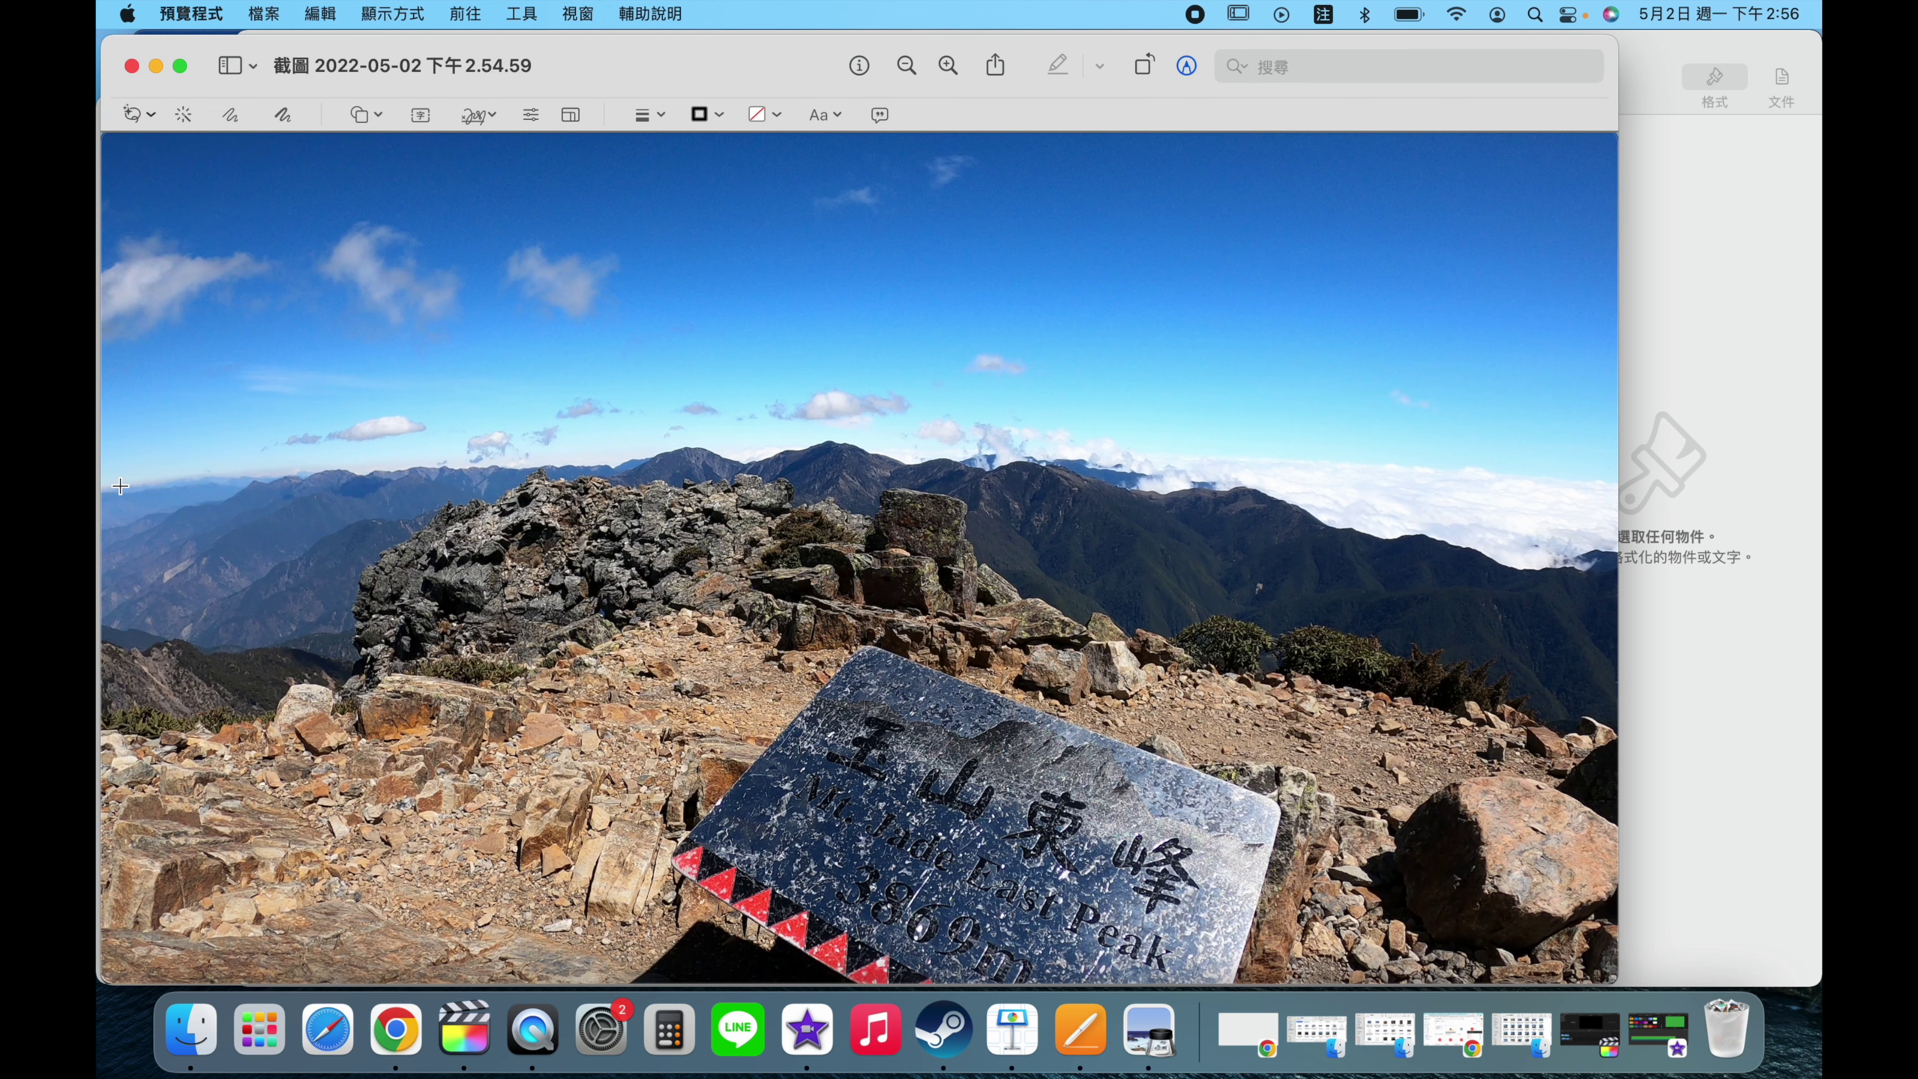
pyautogui.moveTo(105, 491); pyautogui.dragTo(1232, 486)
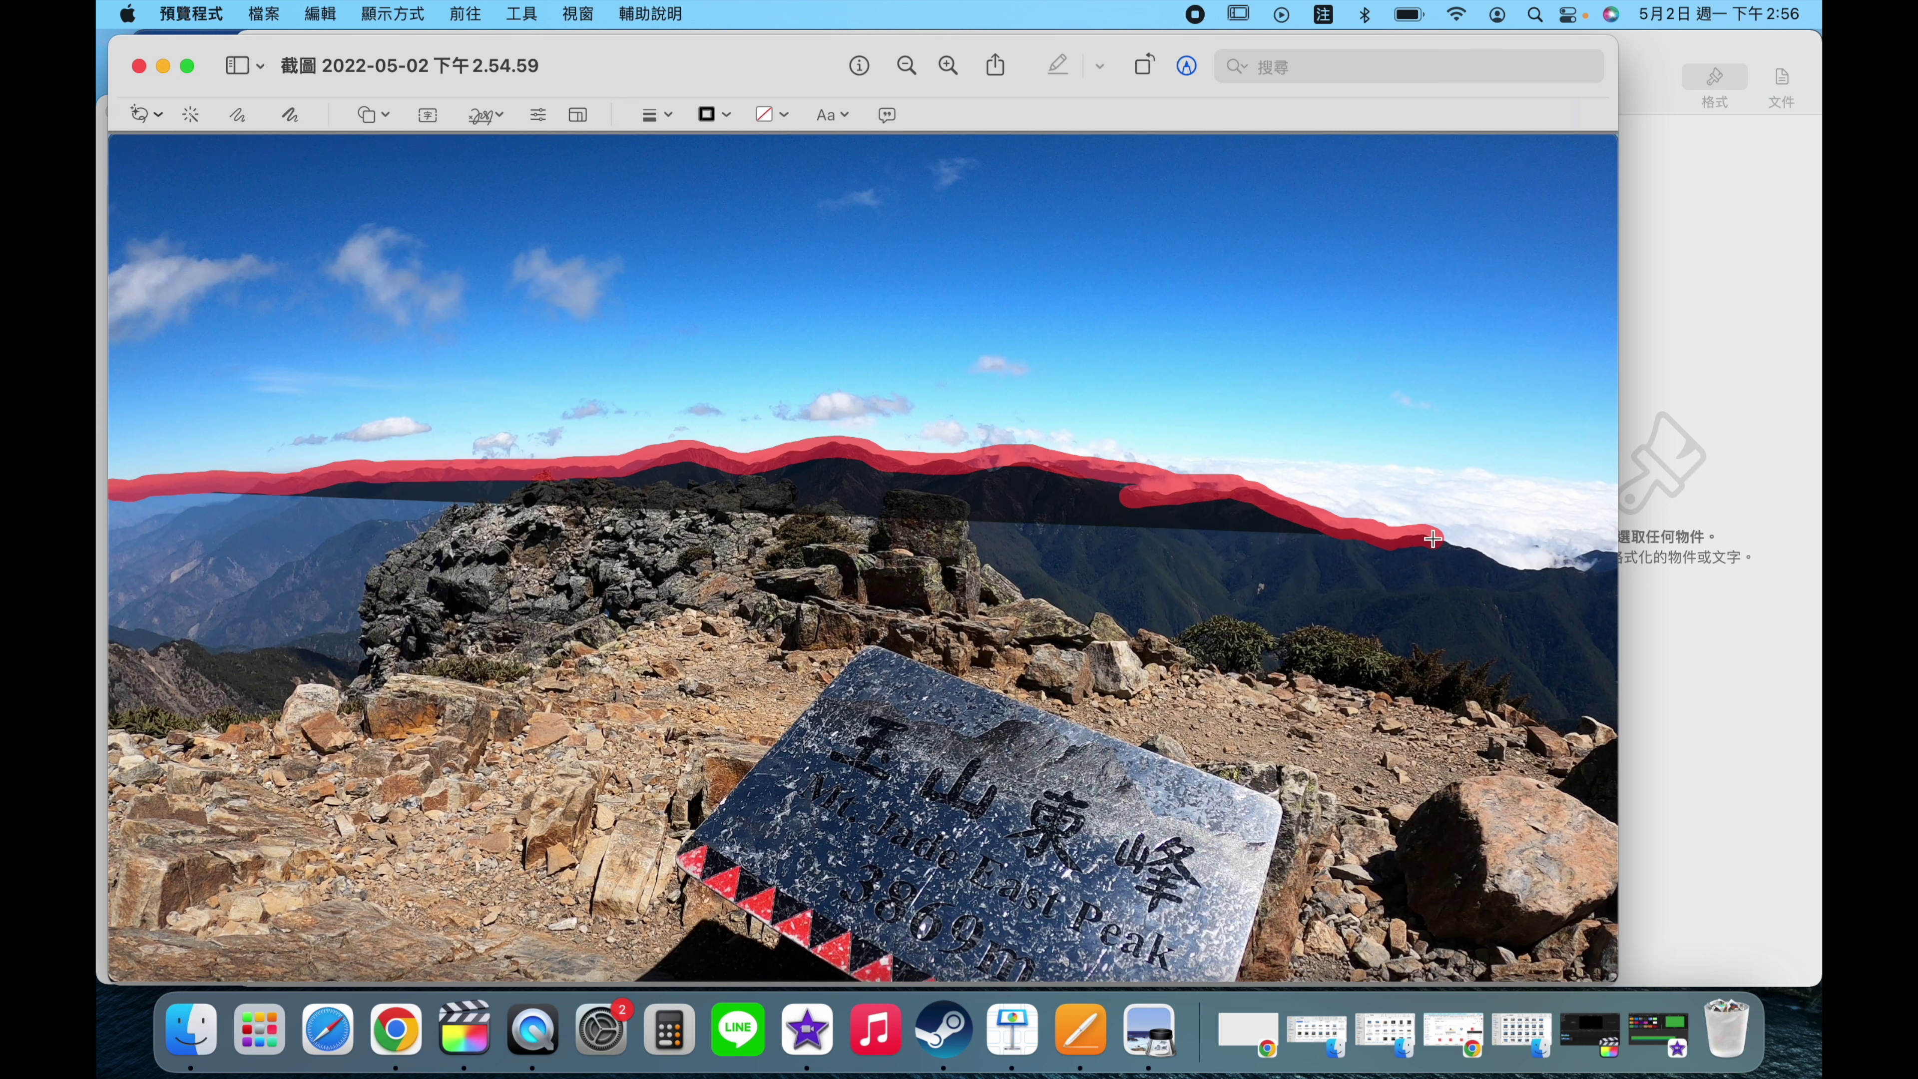
pyautogui.moveTo(1231, 486); pyautogui.dragTo(99, 975)
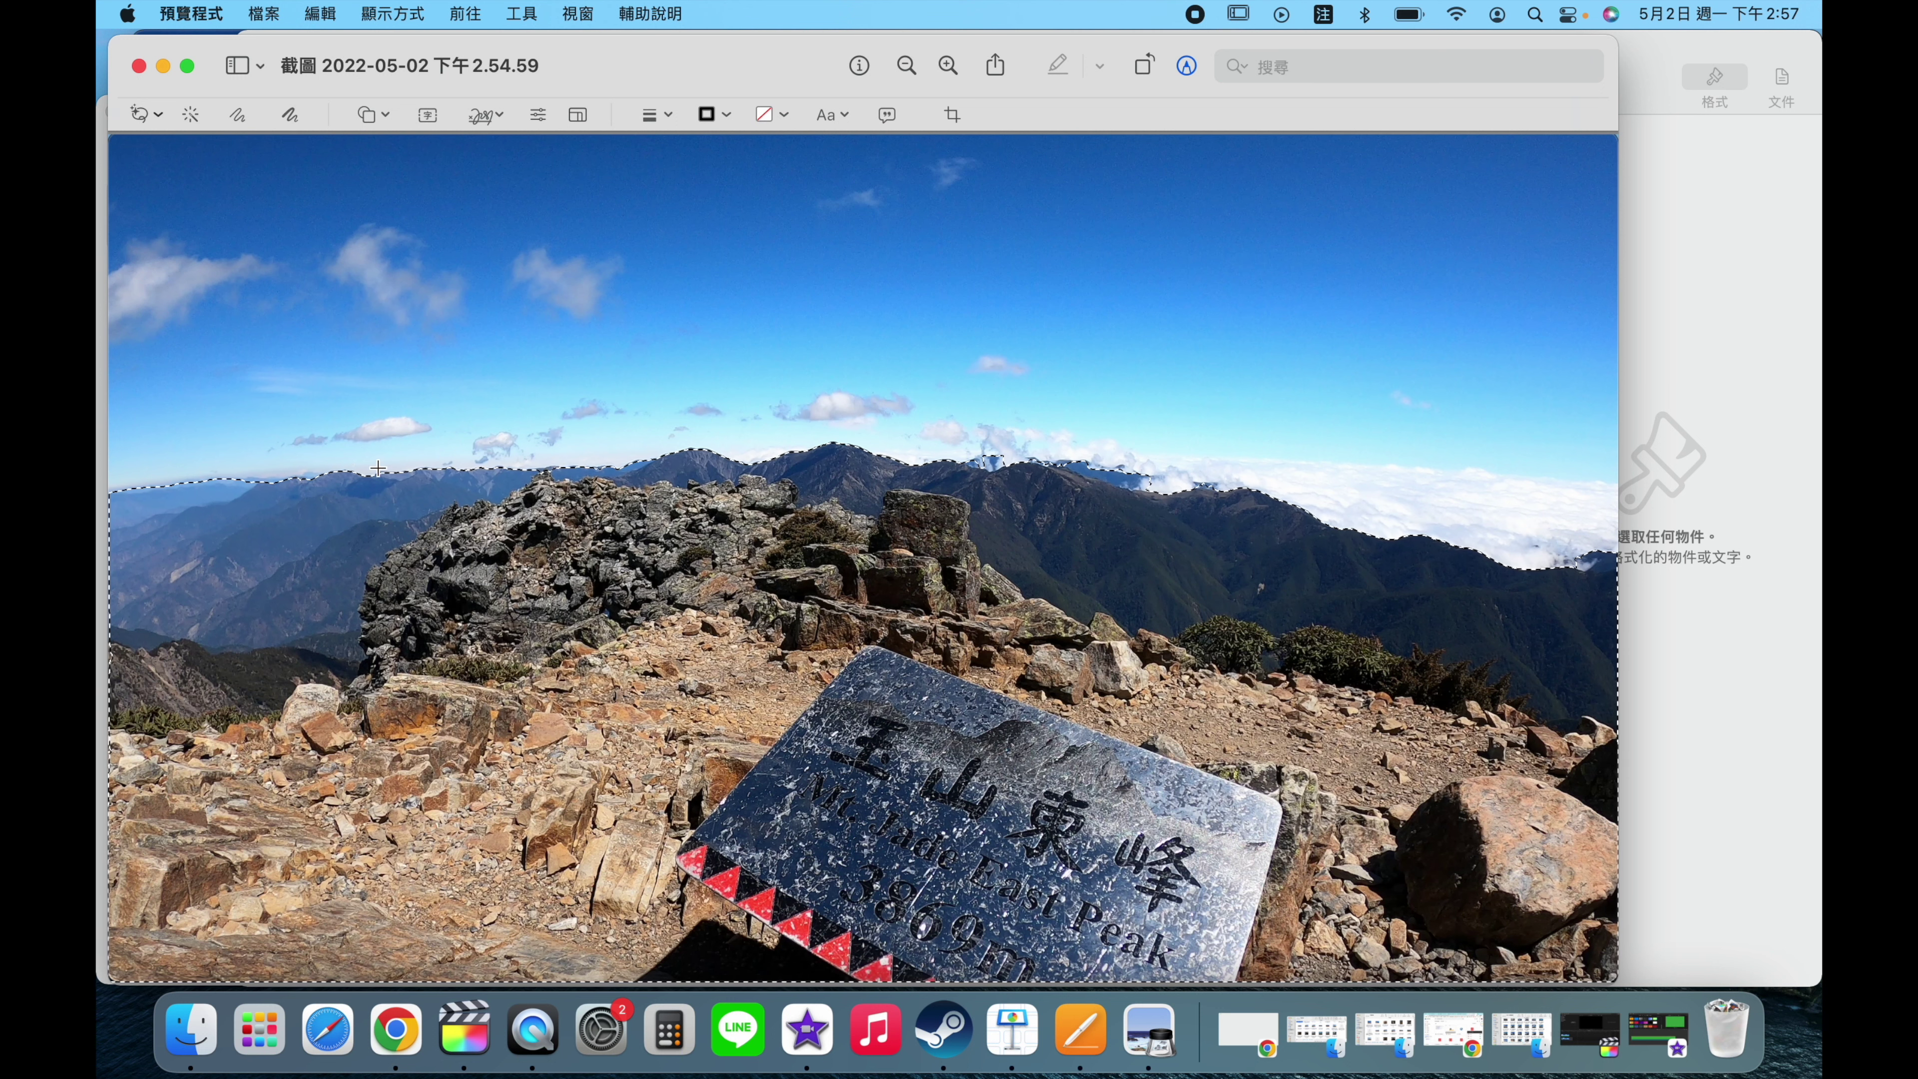
# - Invert the selection to delete the sky, then close the screenshot and place it on the desktop
pyautogui.click(320, 14)
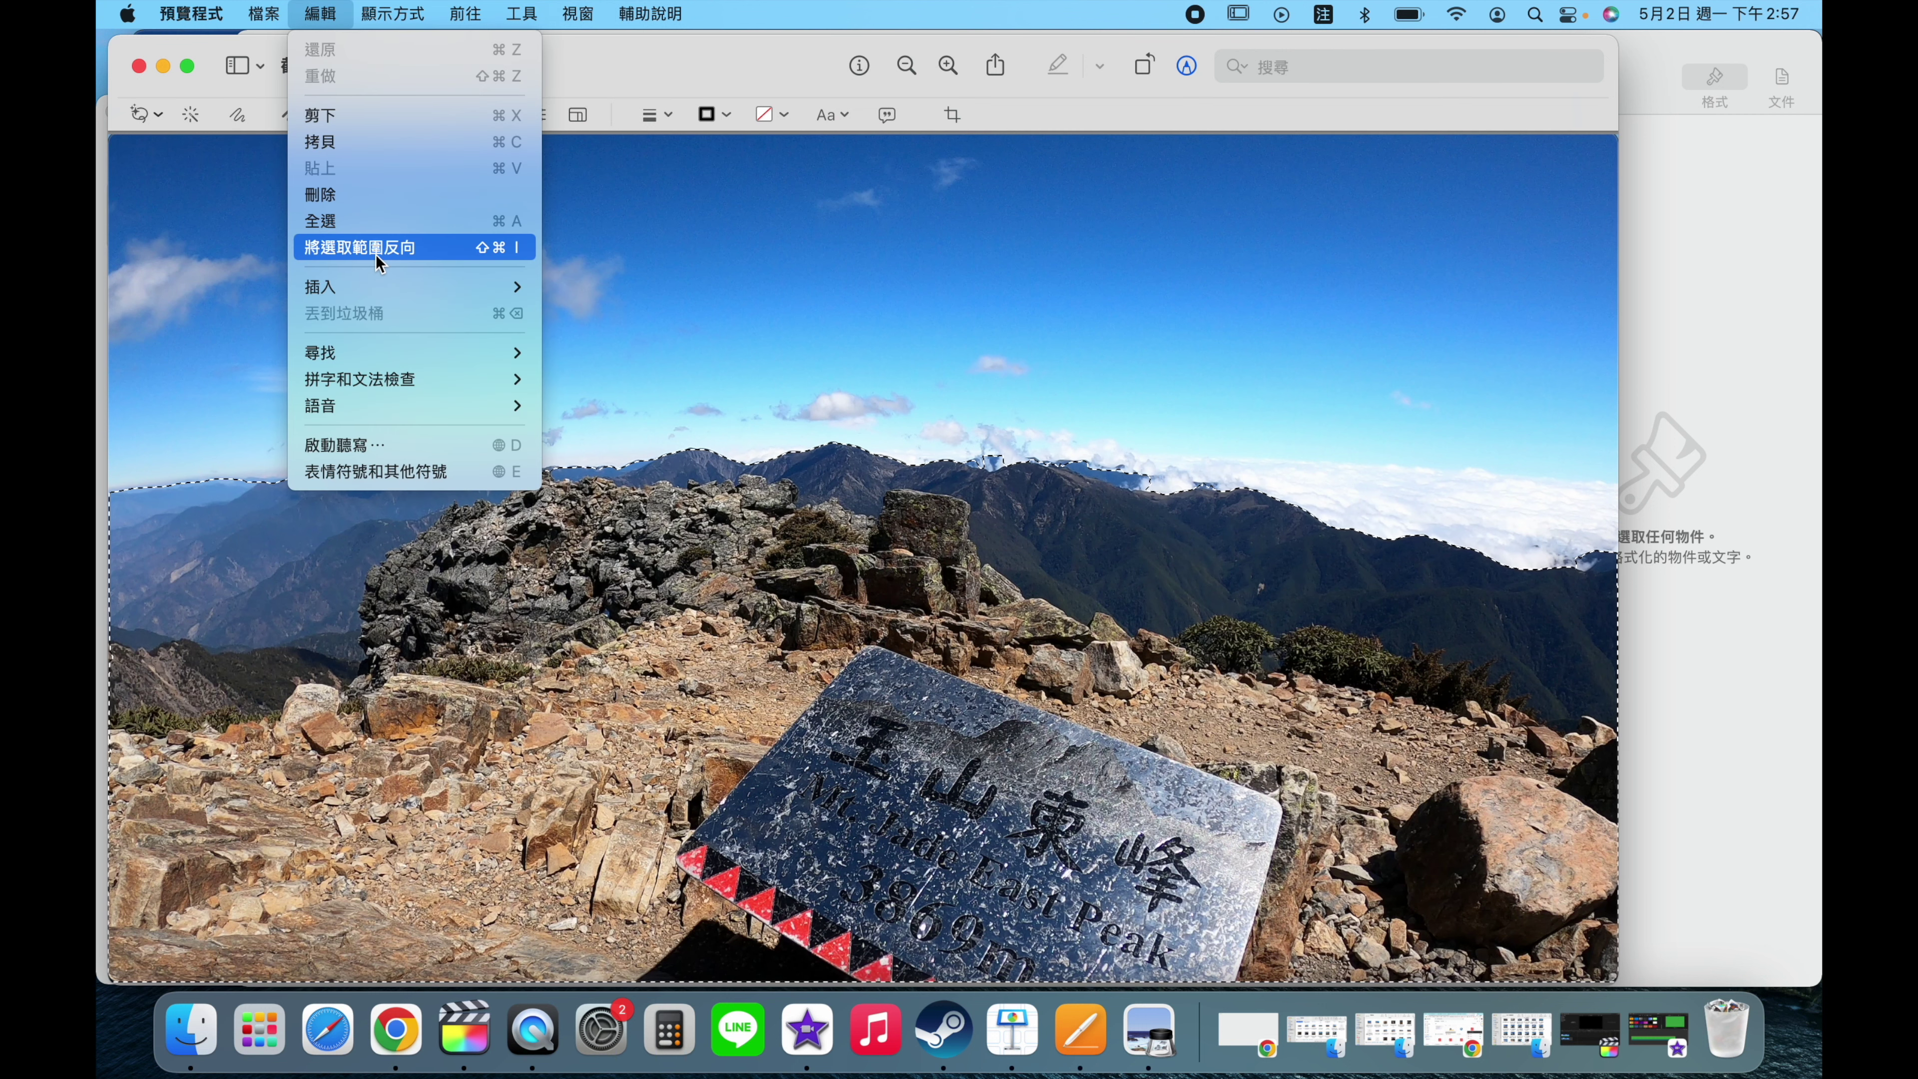
pyautogui.click(375, 249)
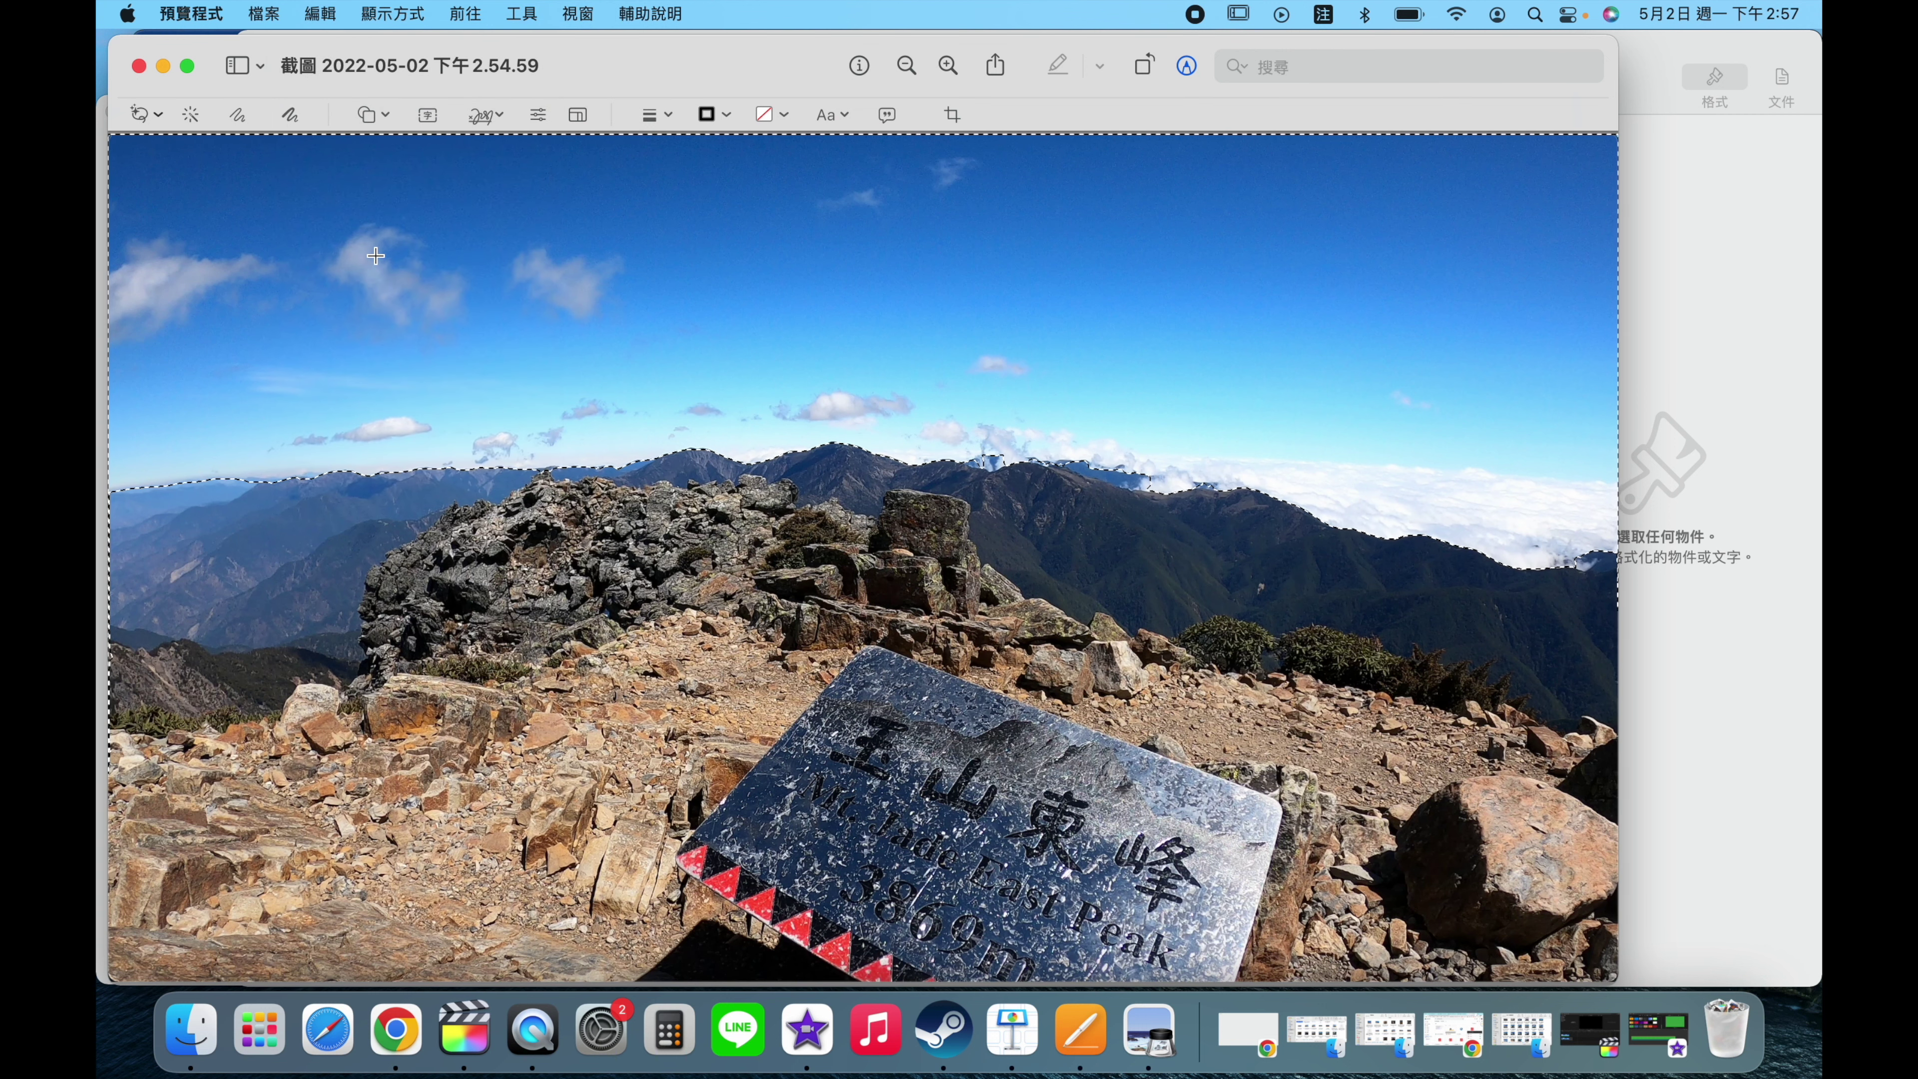
pyautogui.press('Delete')
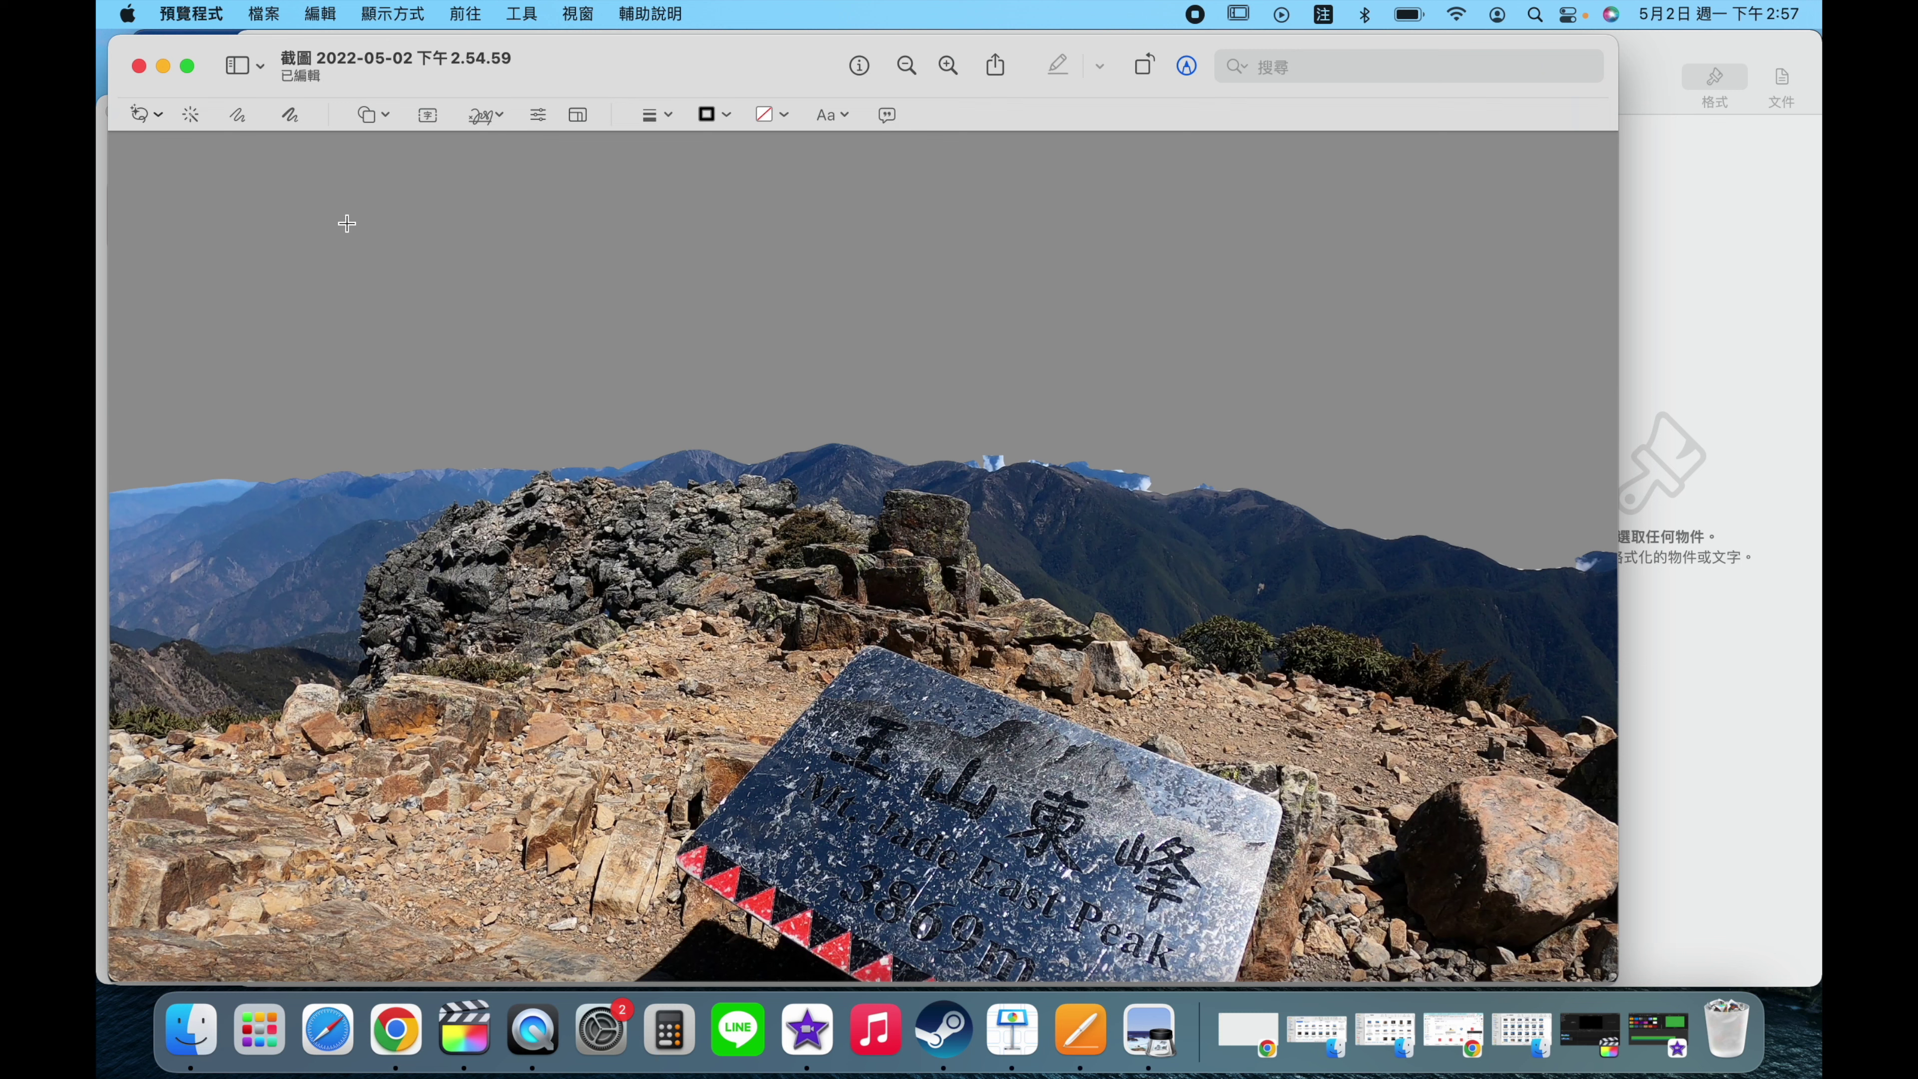
pyautogui.press('super+q')
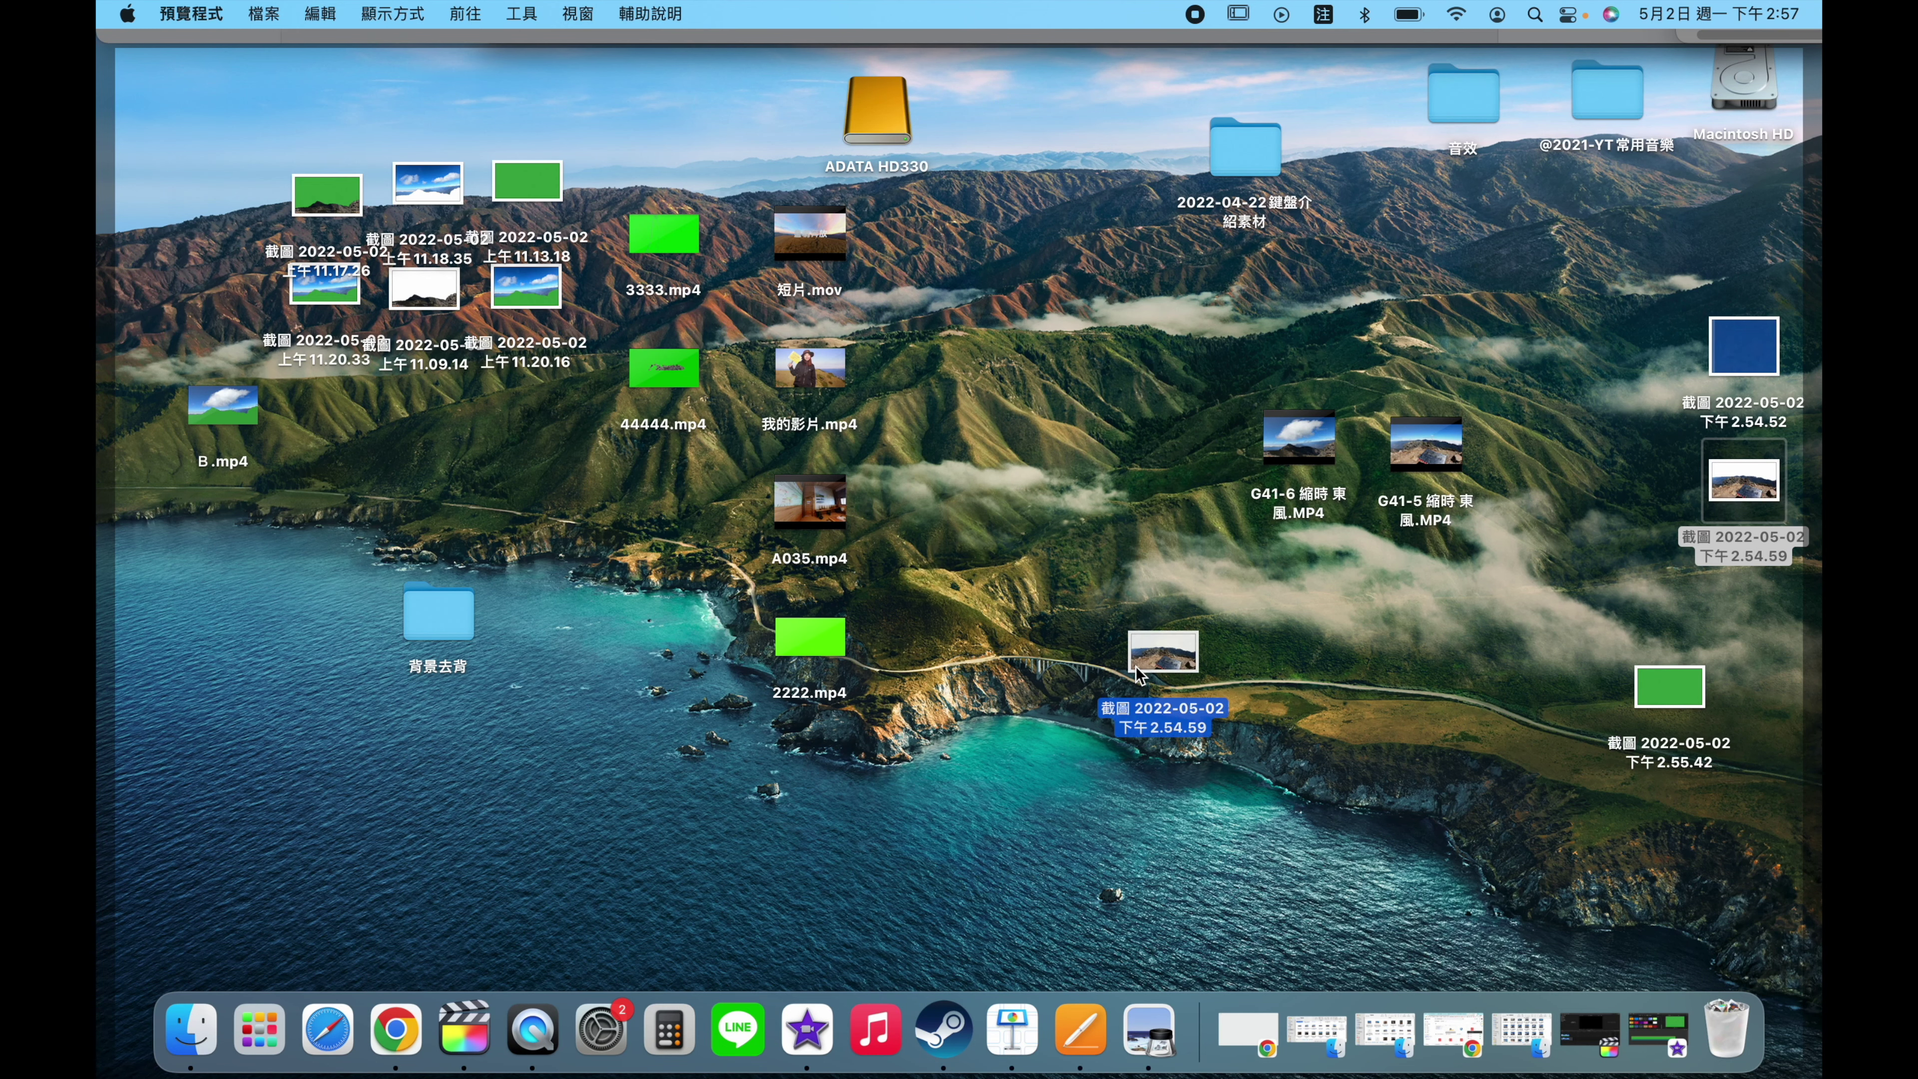
pyautogui.moveTo(1162, 651)
pyautogui.mouseDown()
pyautogui.moveTo(1281, 744)
pyautogui.moveTo(744, 563)
pyautogui.mouseUp()
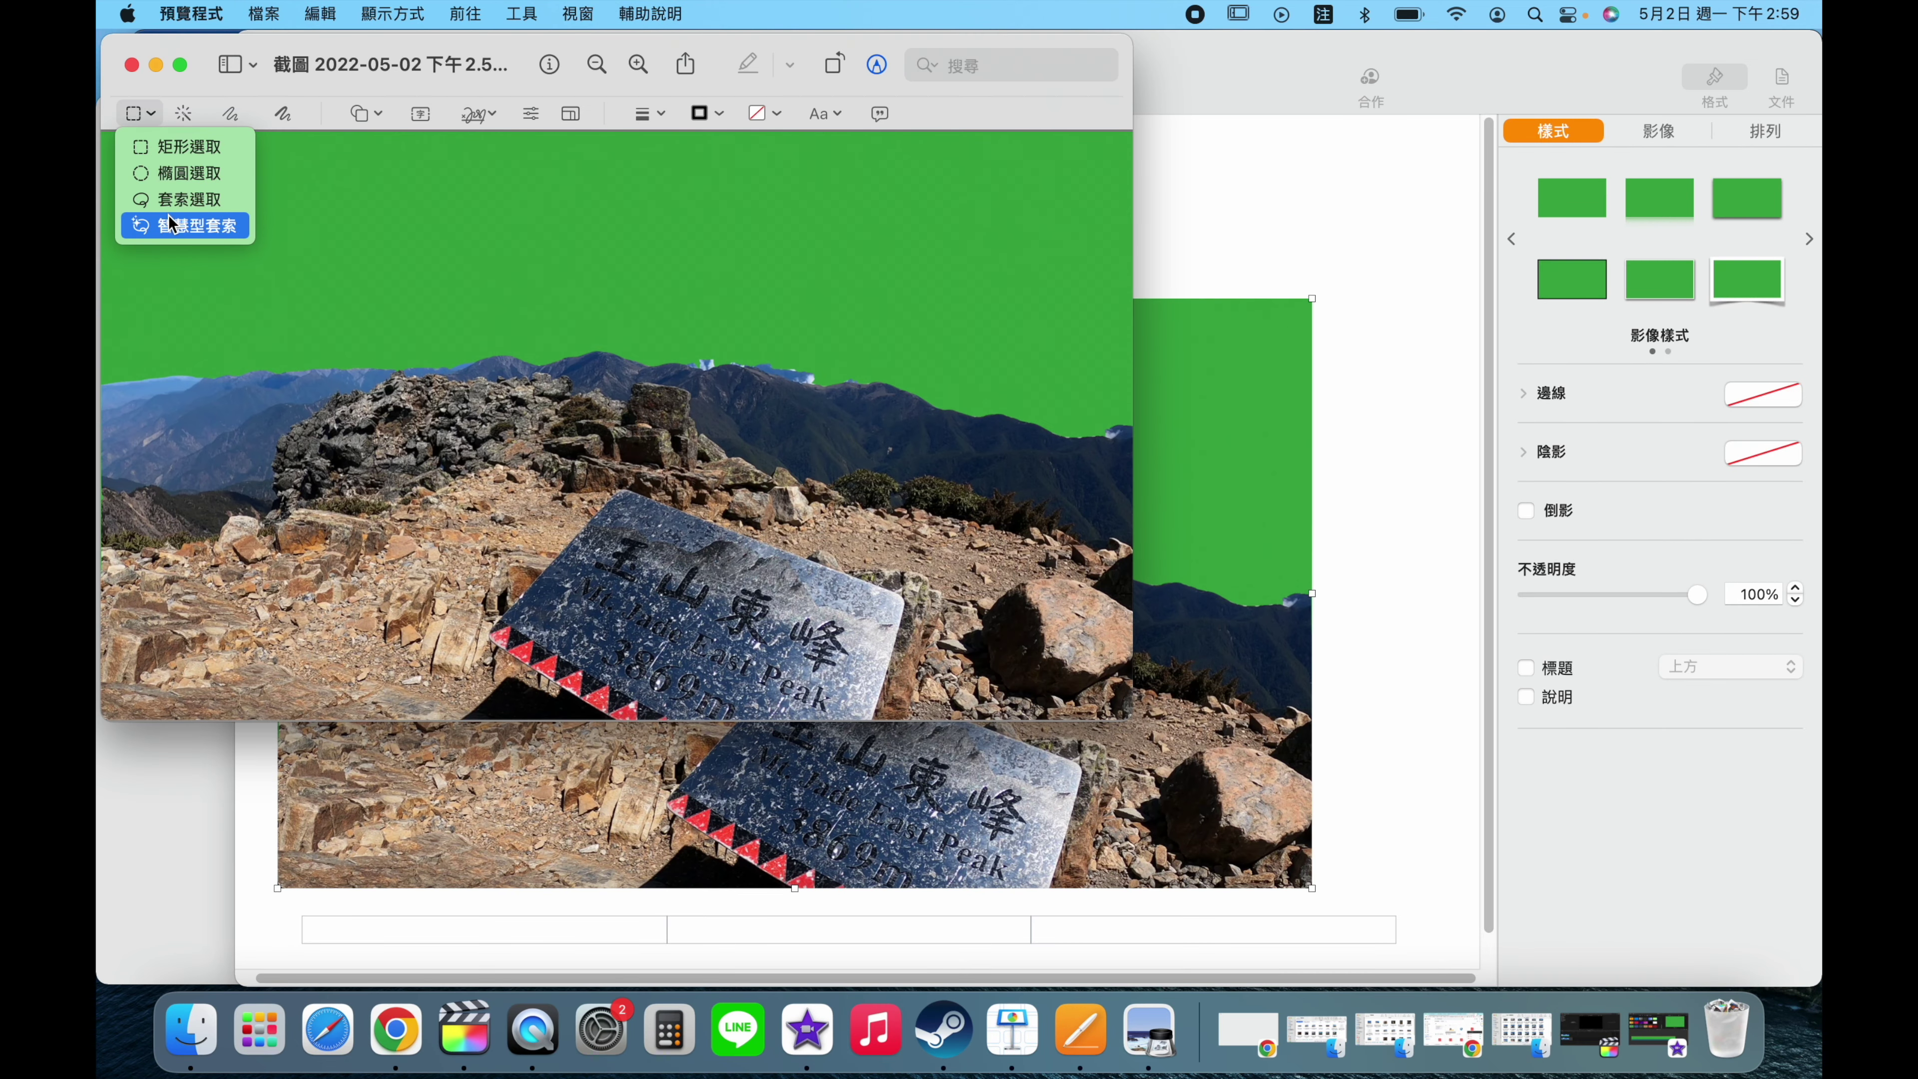
# - Smart Lasso the landscape below the ridge and delete it, leaving the green sky shape
pyautogui.click(170, 225)
pyautogui.moveTo(106, 385)
pyautogui.mouseDown()
pyautogui.moveTo(508, 356)
pyautogui.moveTo(862, 383)
pyautogui.mouseUp()
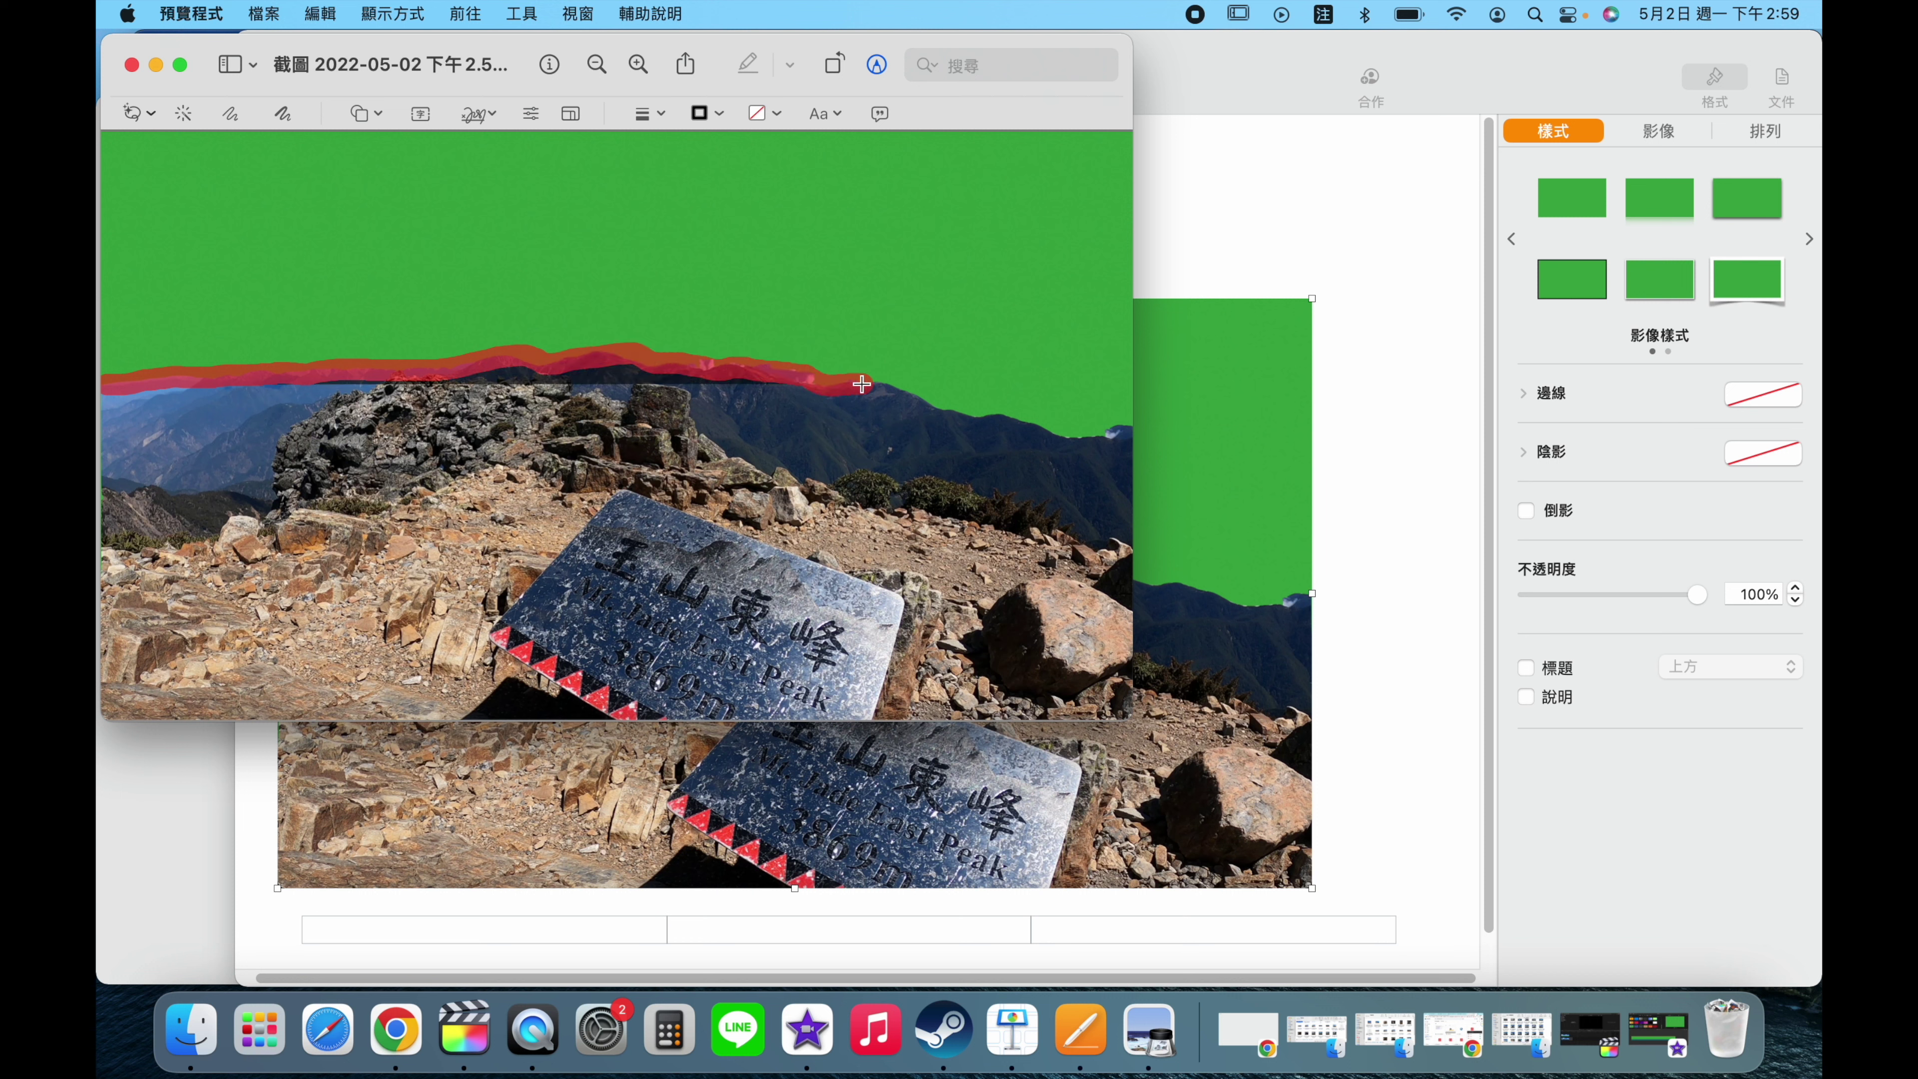
pyautogui.moveTo(862, 383); pyautogui.dragTo(1133, 812)
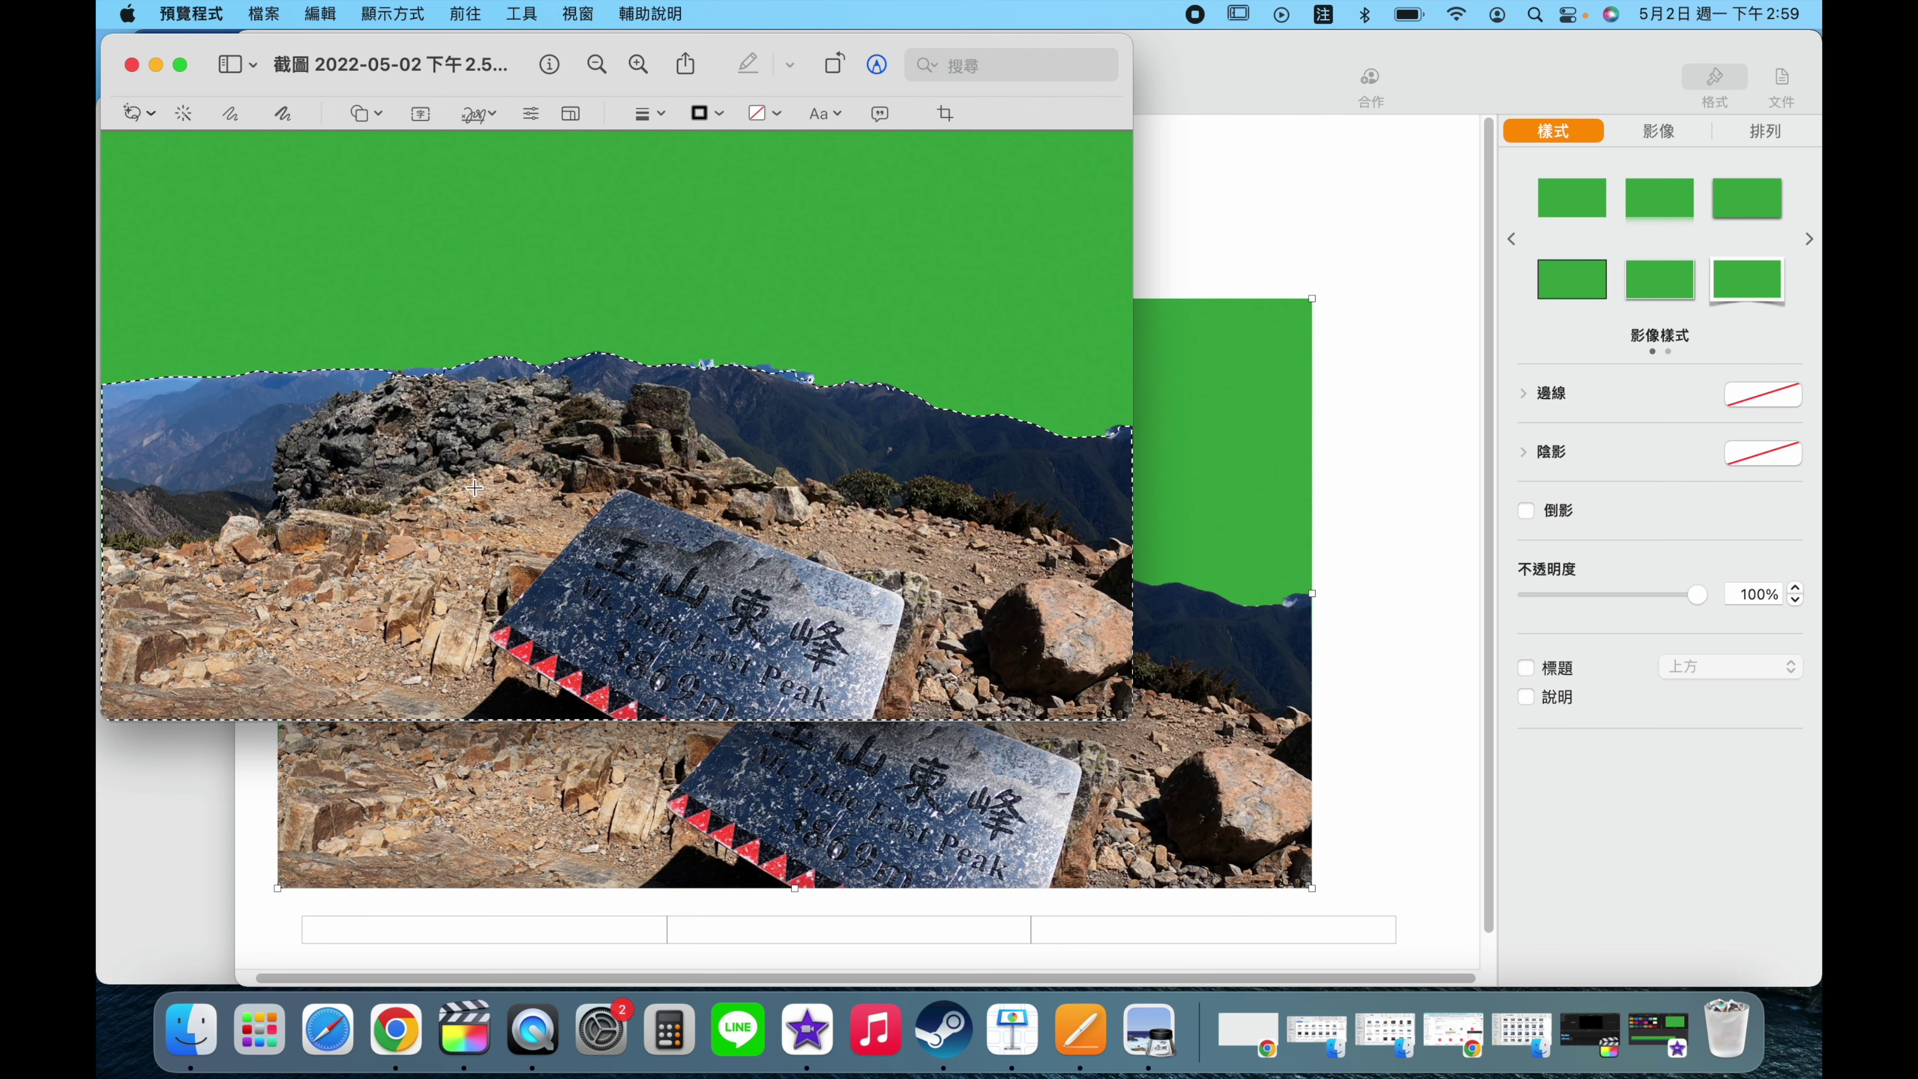
pyautogui.press('Delete')
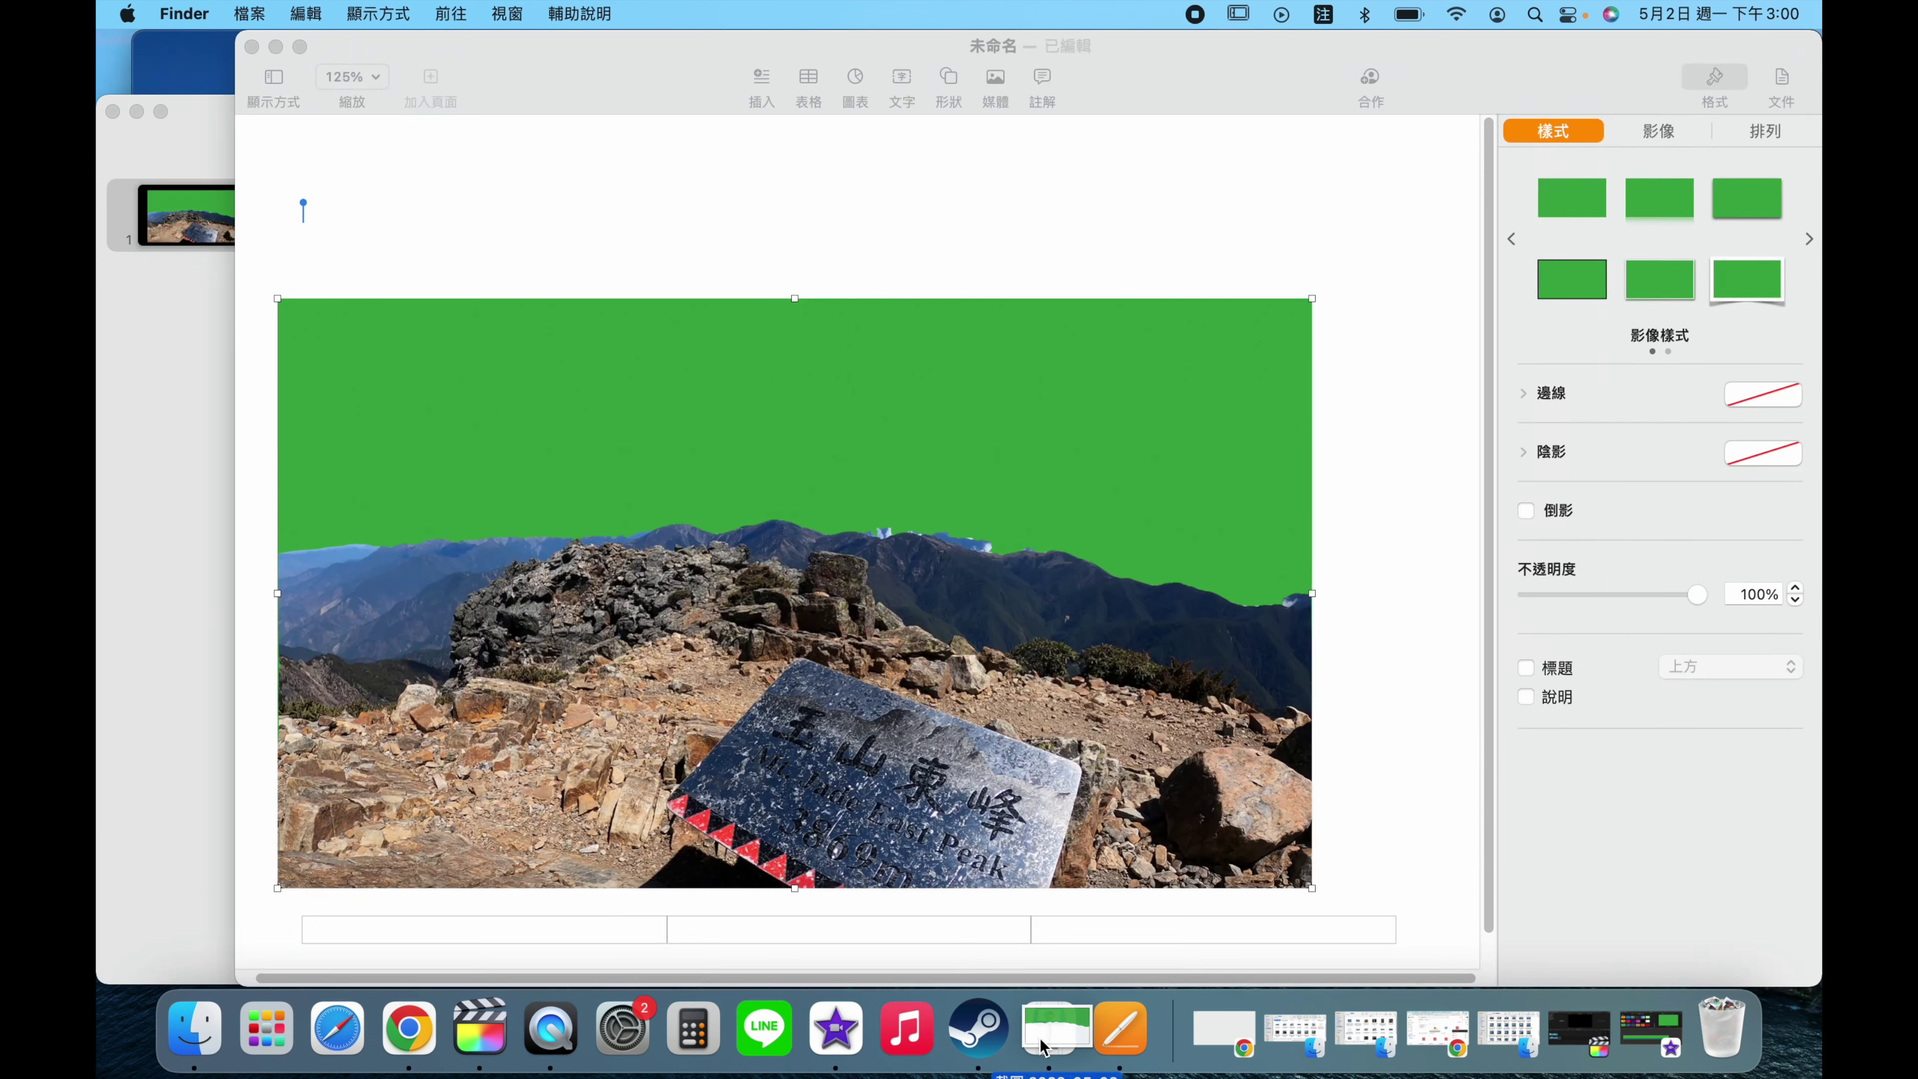
# - Place the green-sky screenshot in Pages, delete the mountain photo and old green rectangle, and reposition it
pyautogui.moveTo(1042, 1046); pyautogui.dragTo(682, 239)
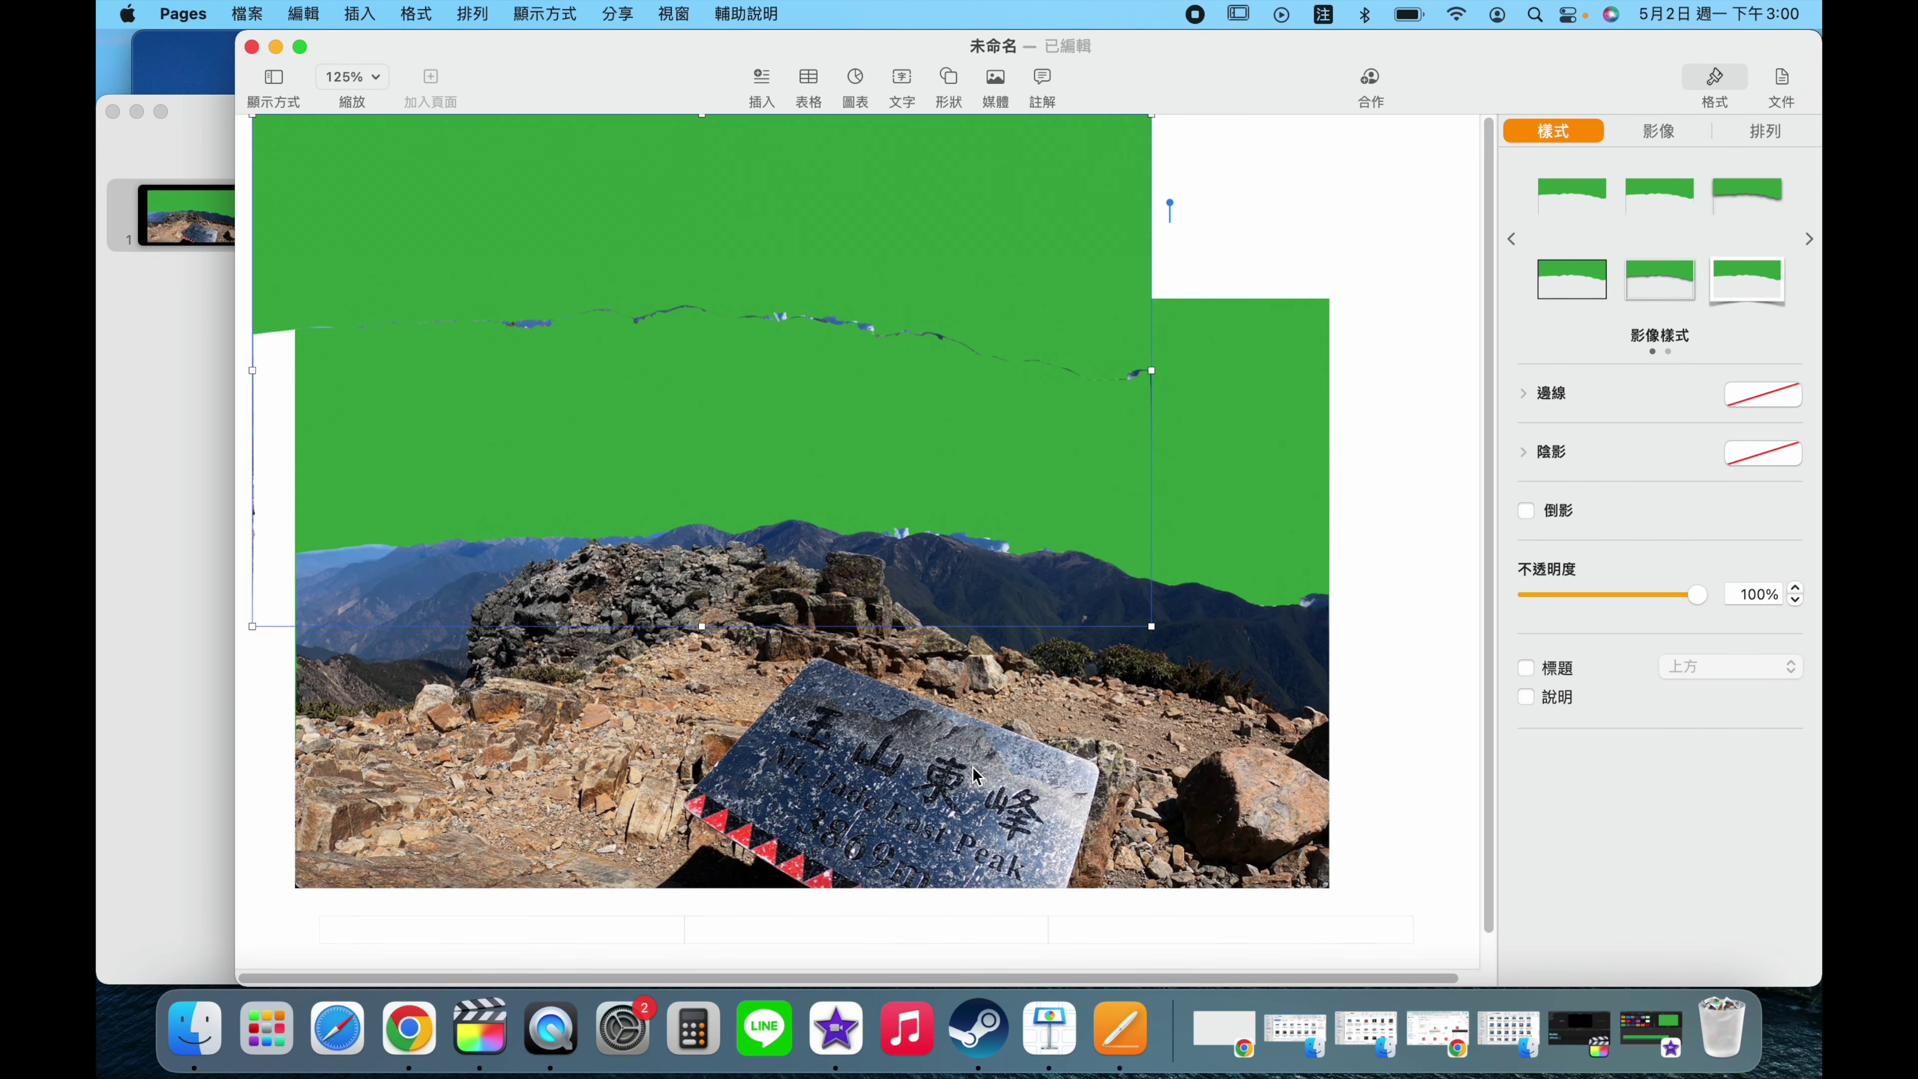
pyautogui.click(1033, 820)
pyautogui.press('Delete')
pyautogui.click(1075, 719)
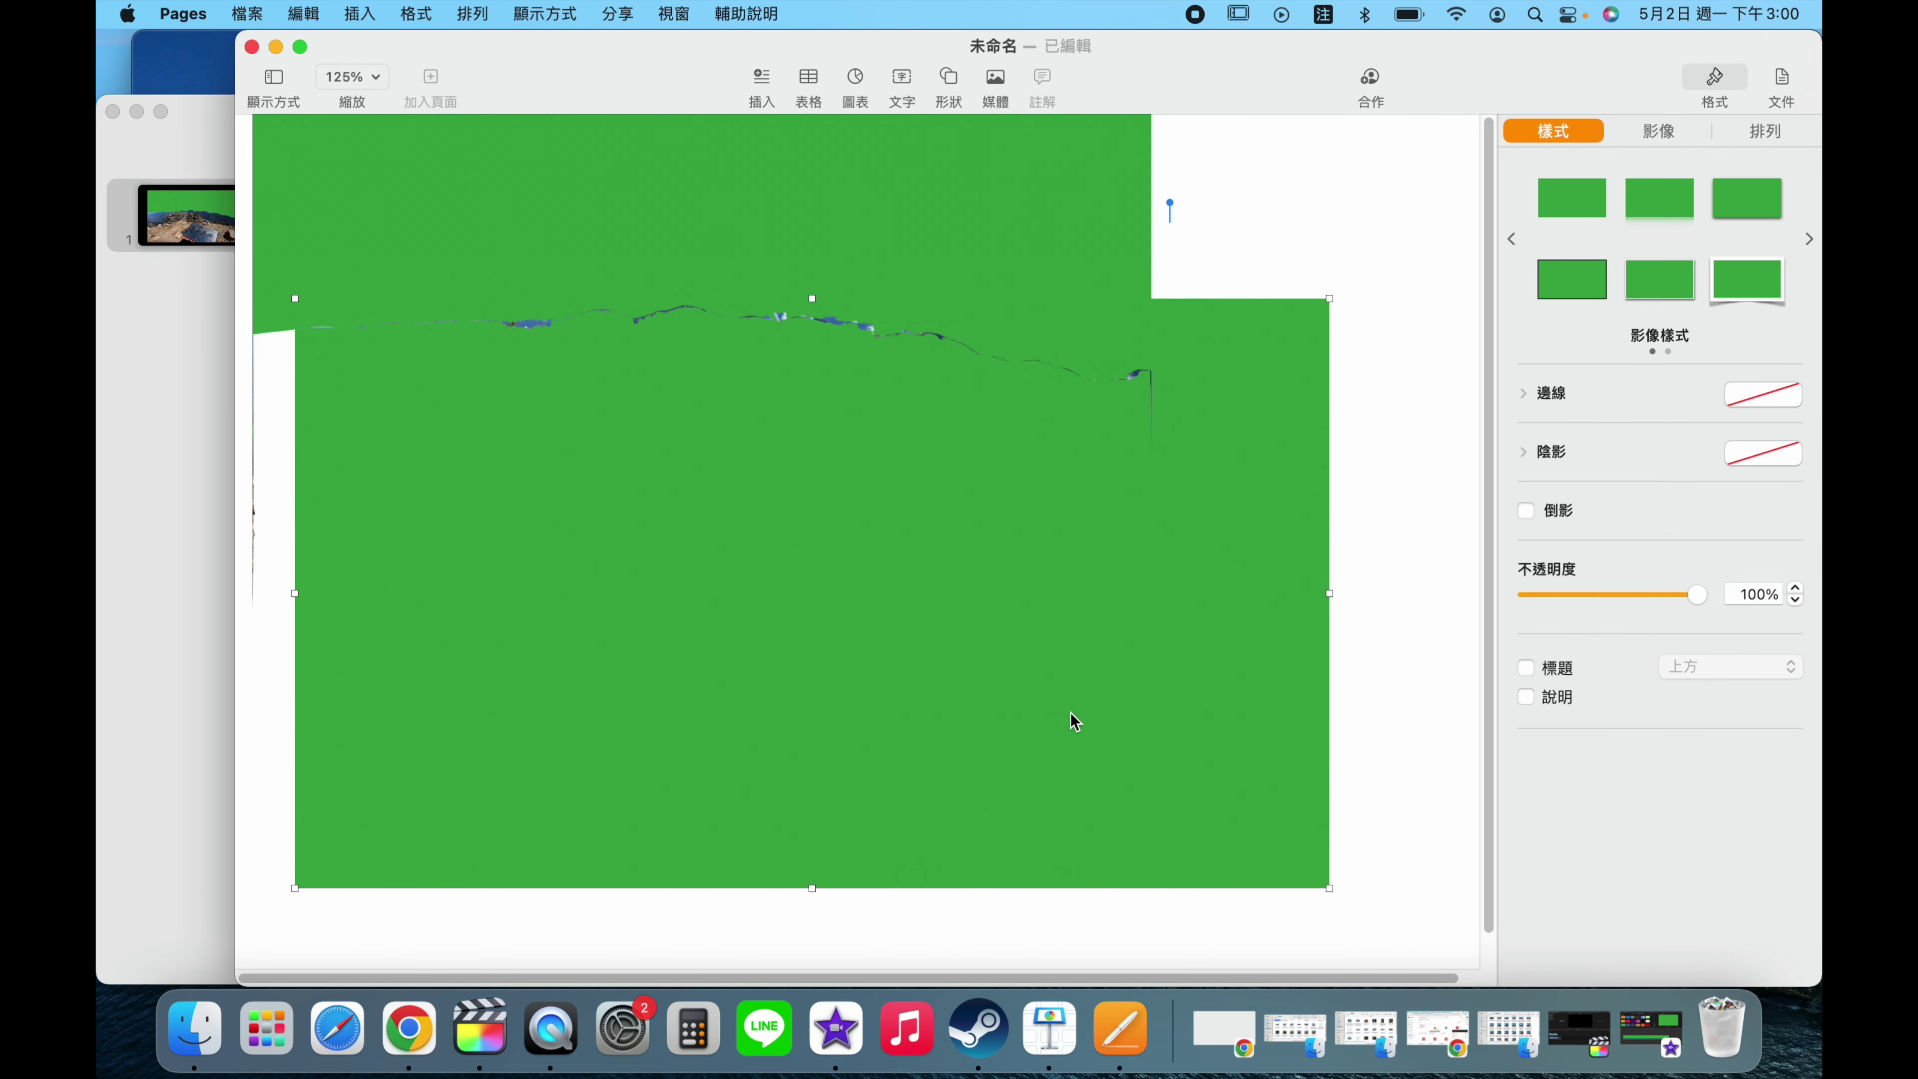
pyautogui.press('Delete')
pyautogui.moveTo(839, 326); pyautogui.dragTo(1025, 504)
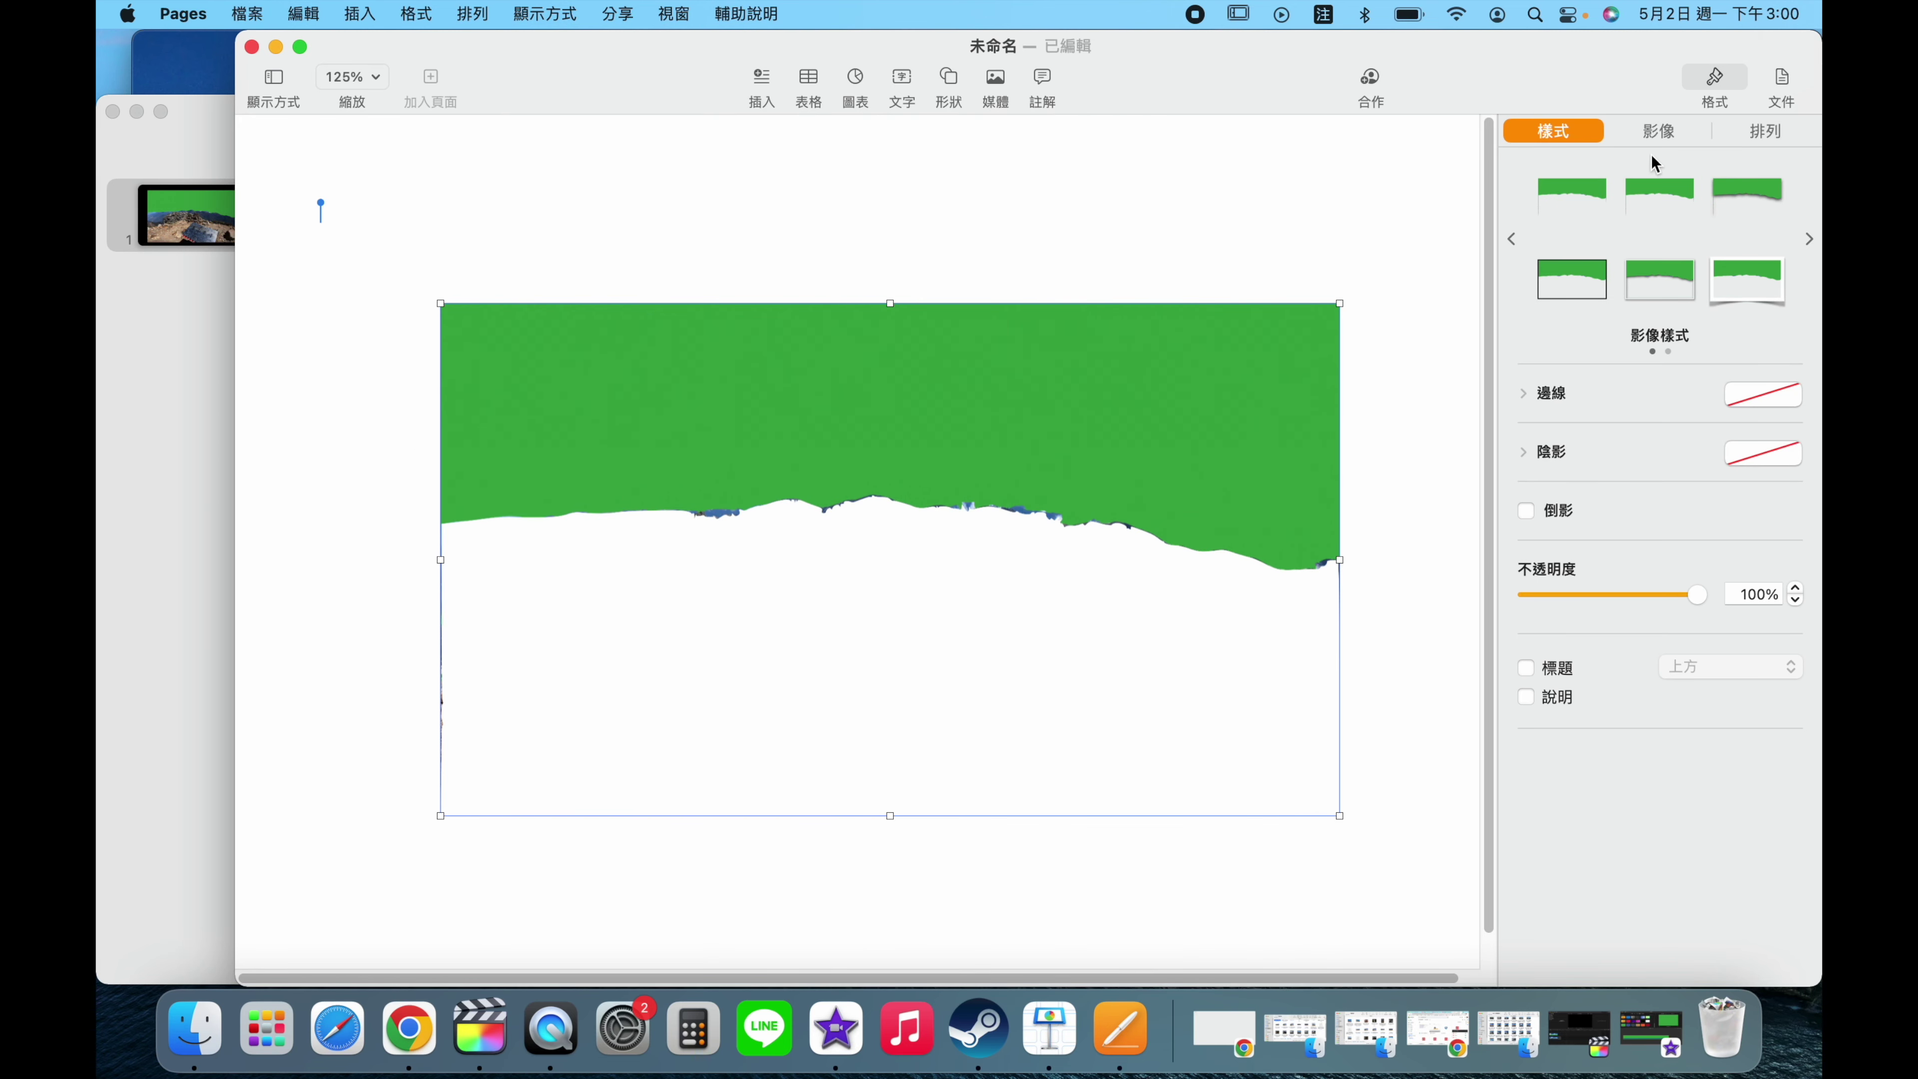
# - Bring the green-sky matte image file into the Keynote slide
pyautogui.press('super+a')
pyautogui.press('F11')
pyautogui.moveTo(1428, 587); pyautogui.dragTo(843, 576)
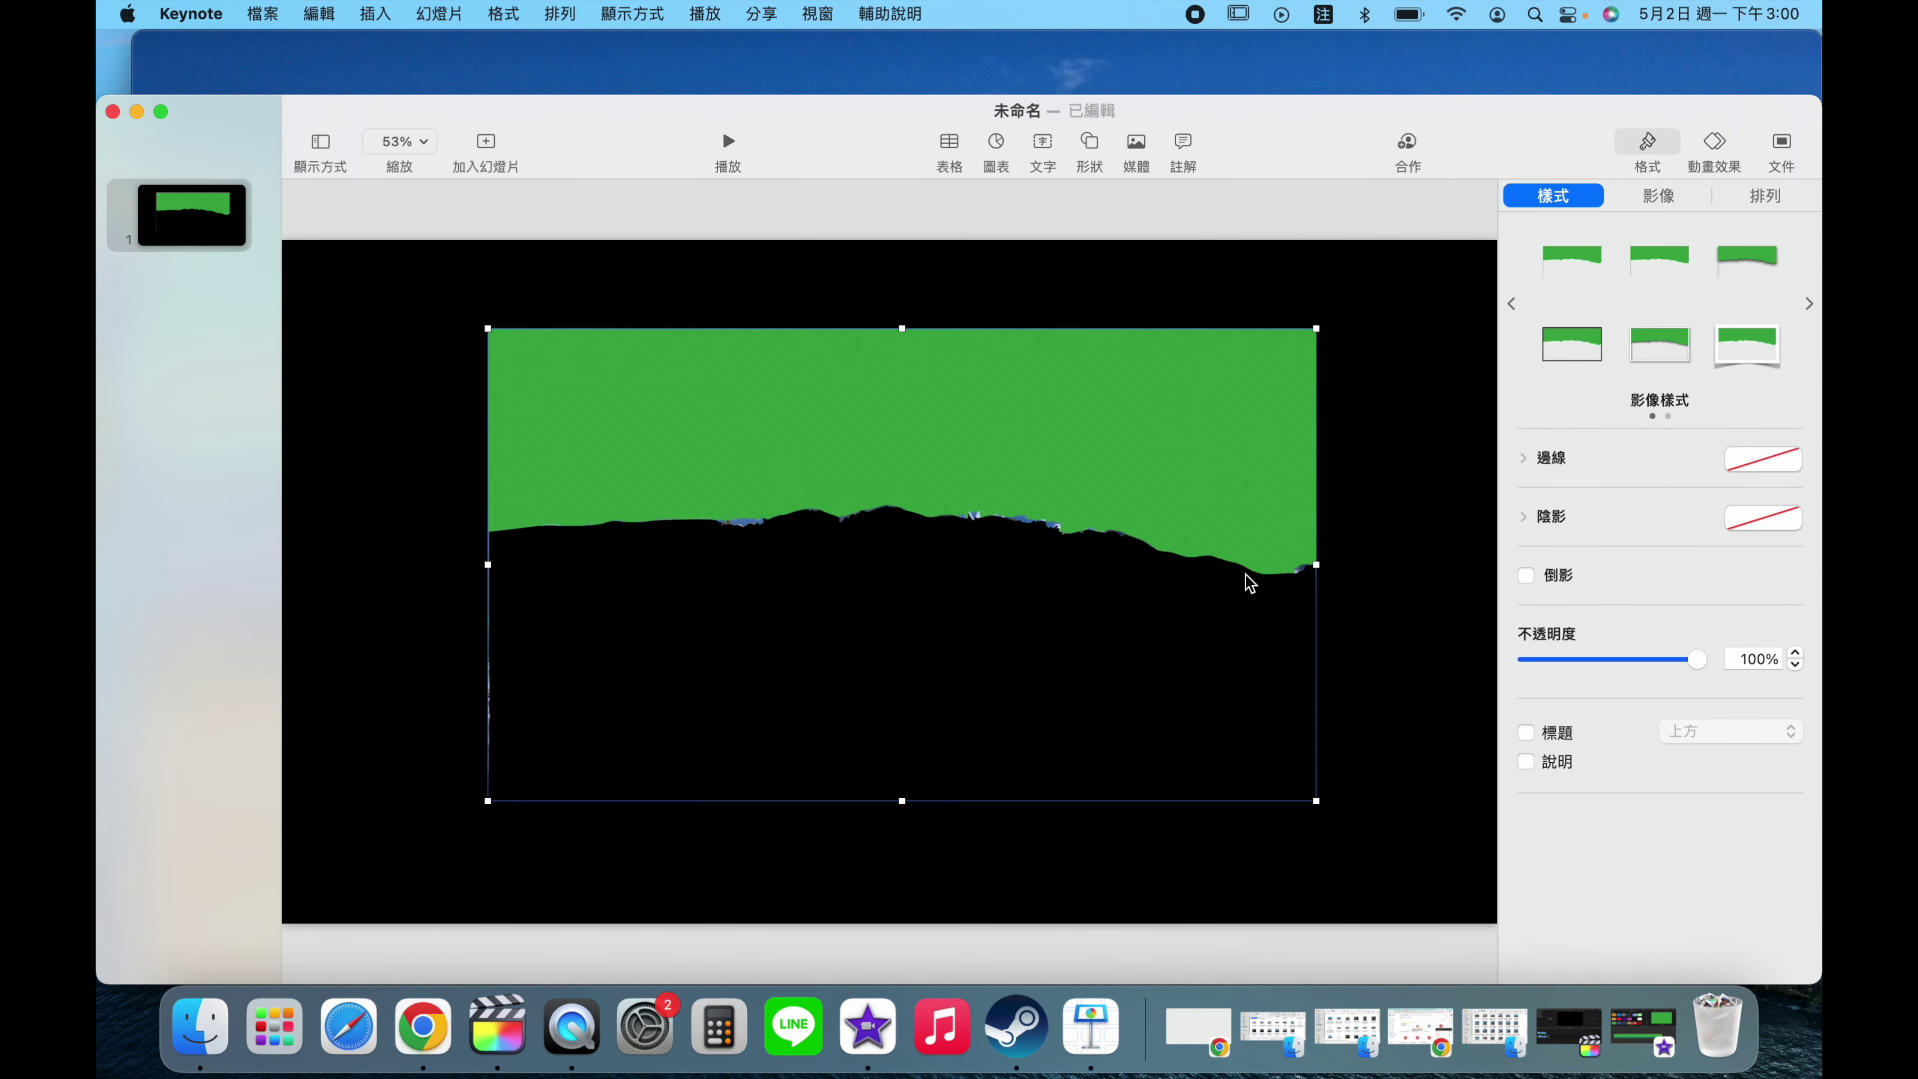
# - Export the slide as a PNG image named 背景 to the desktop, then minimize Keynote
pyautogui.click(263, 14)
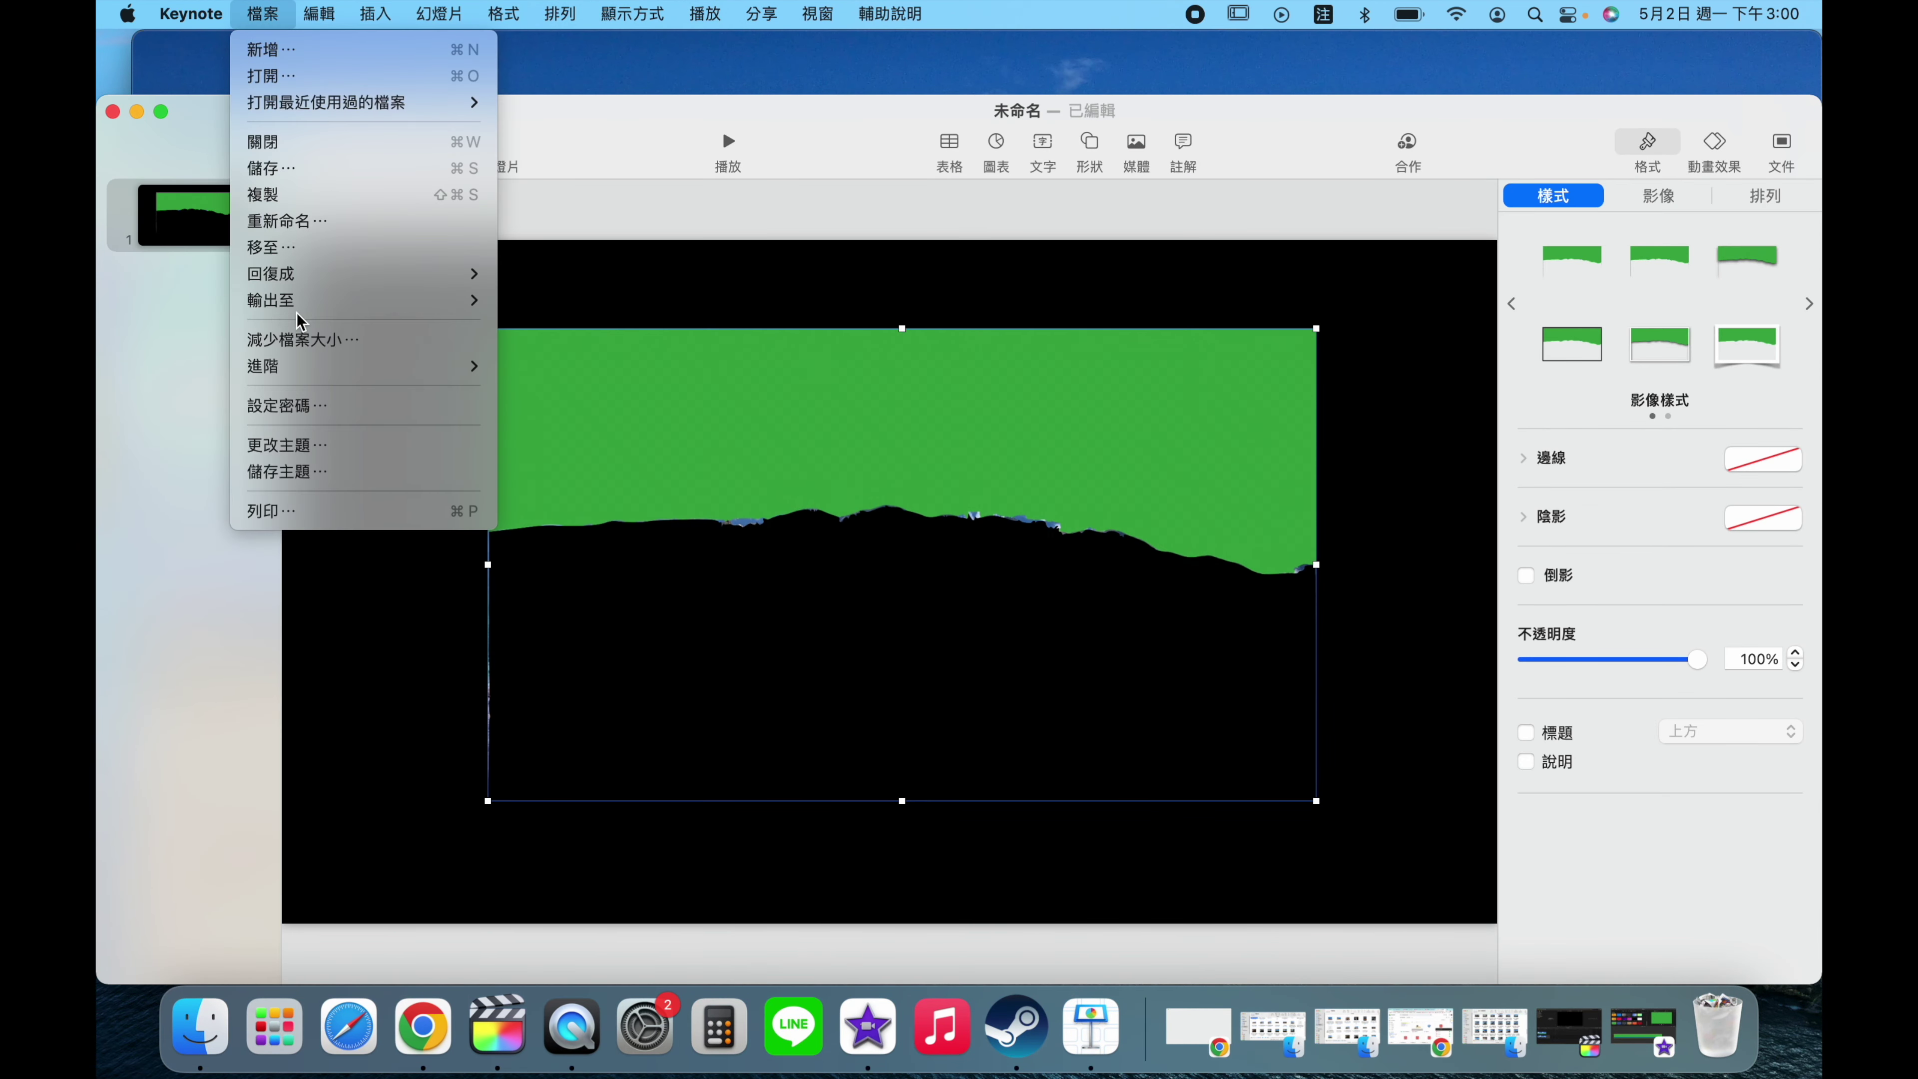
pyautogui.moveTo(355, 310)
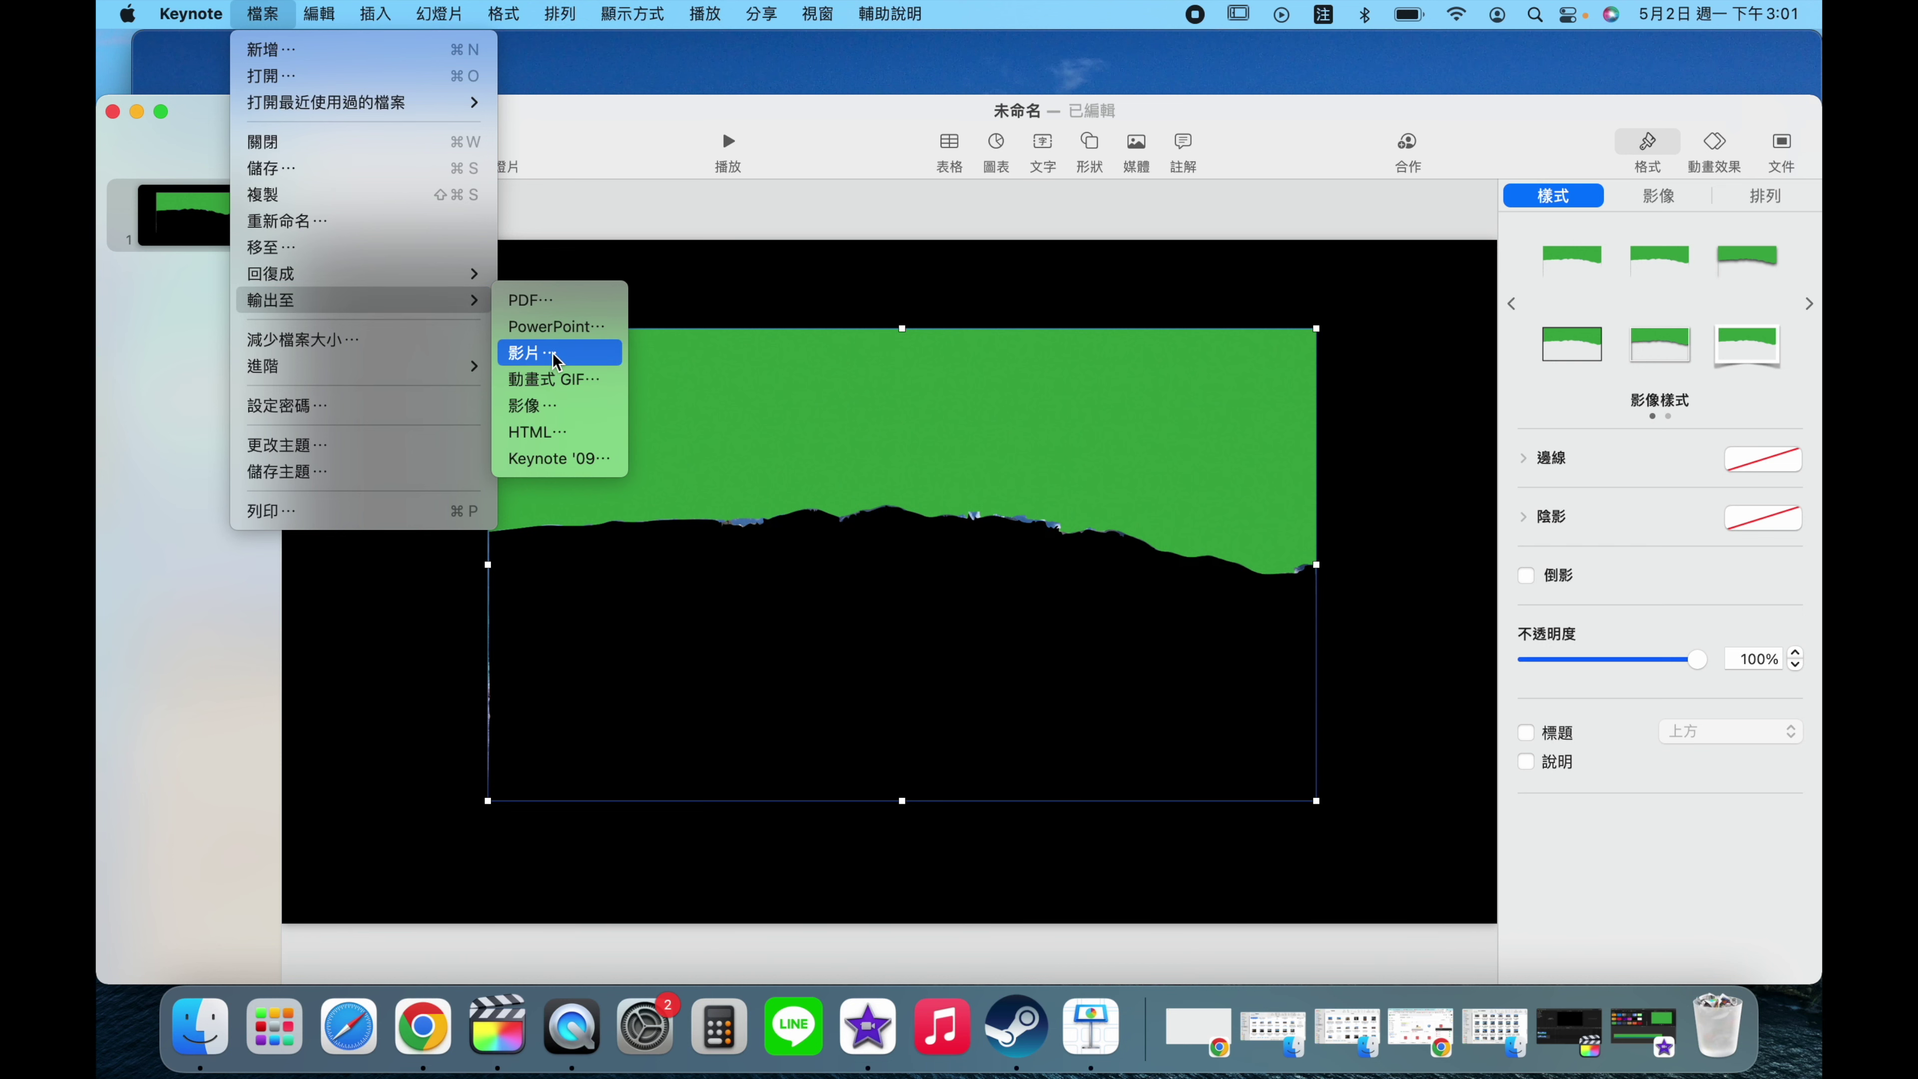
pyautogui.click(557, 408)
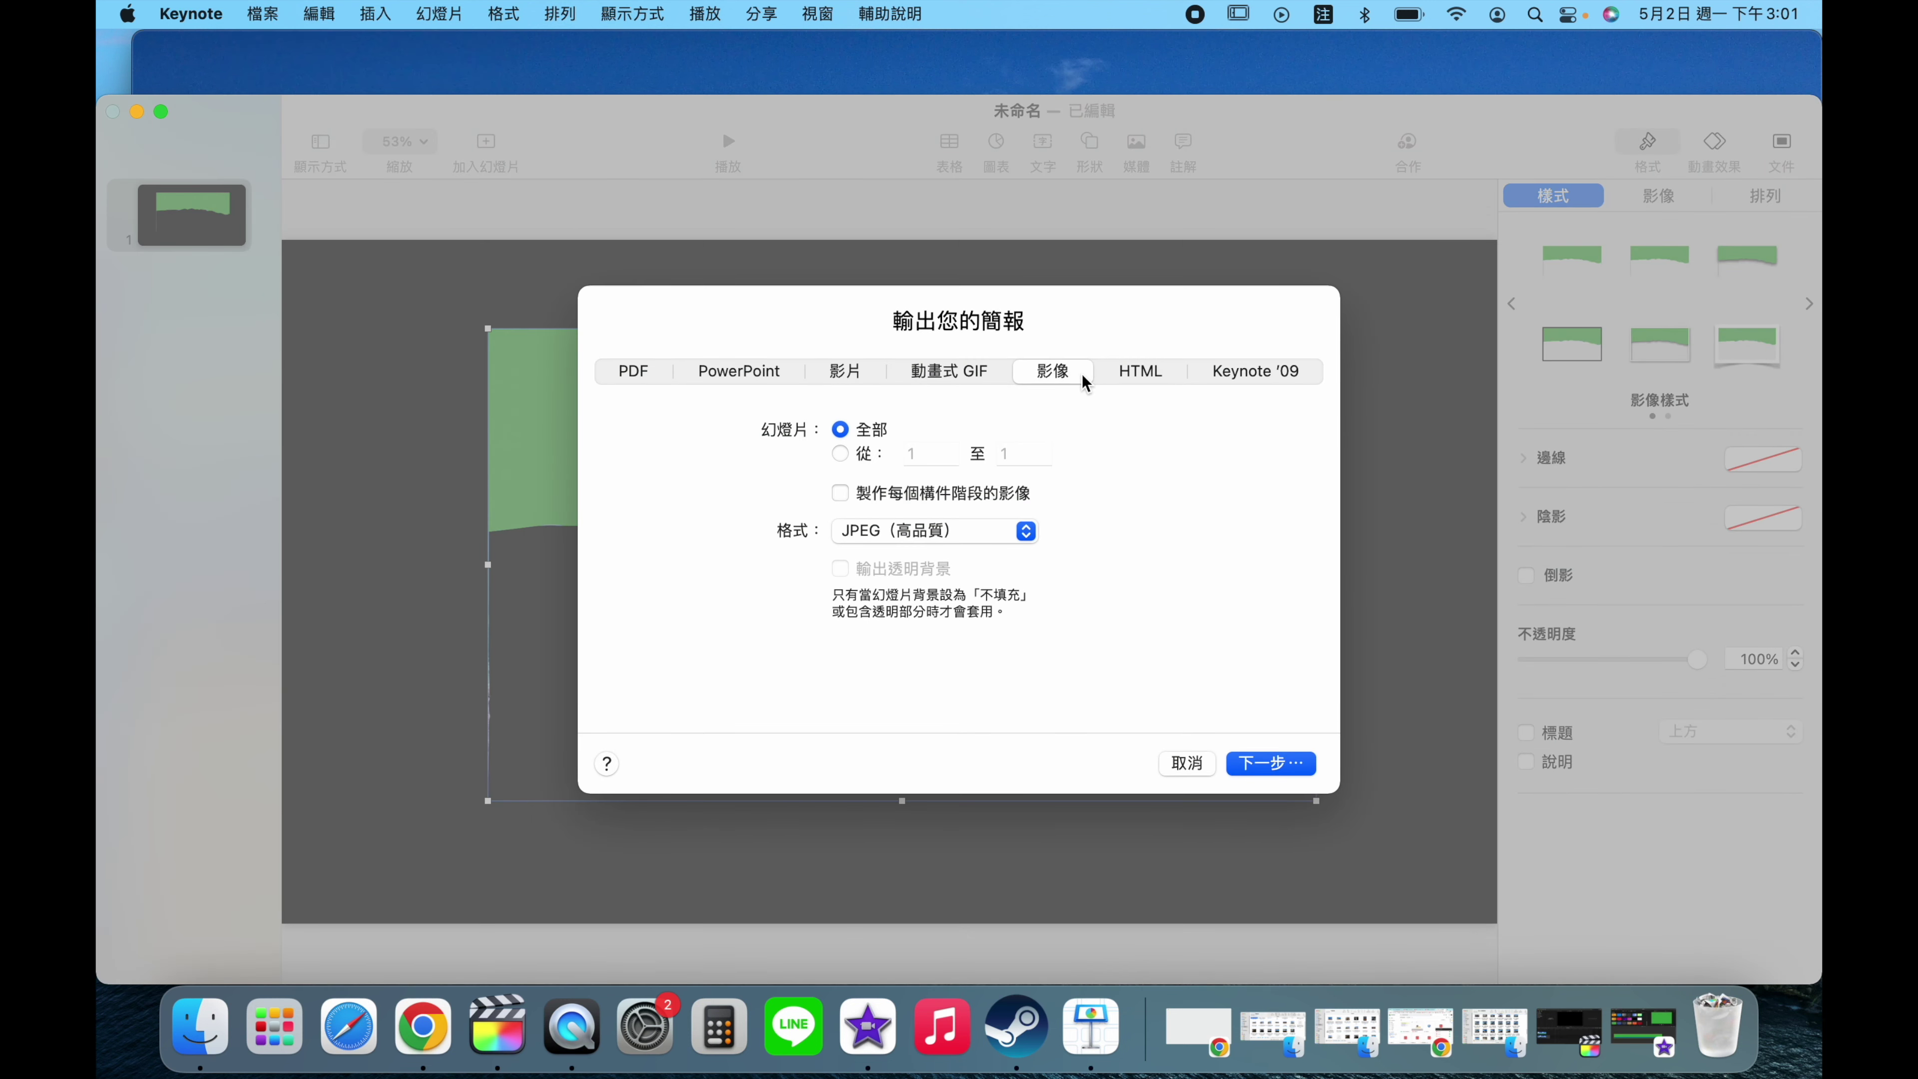
pyautogui.click(915, 531)
pyautogui.click(915, 588)
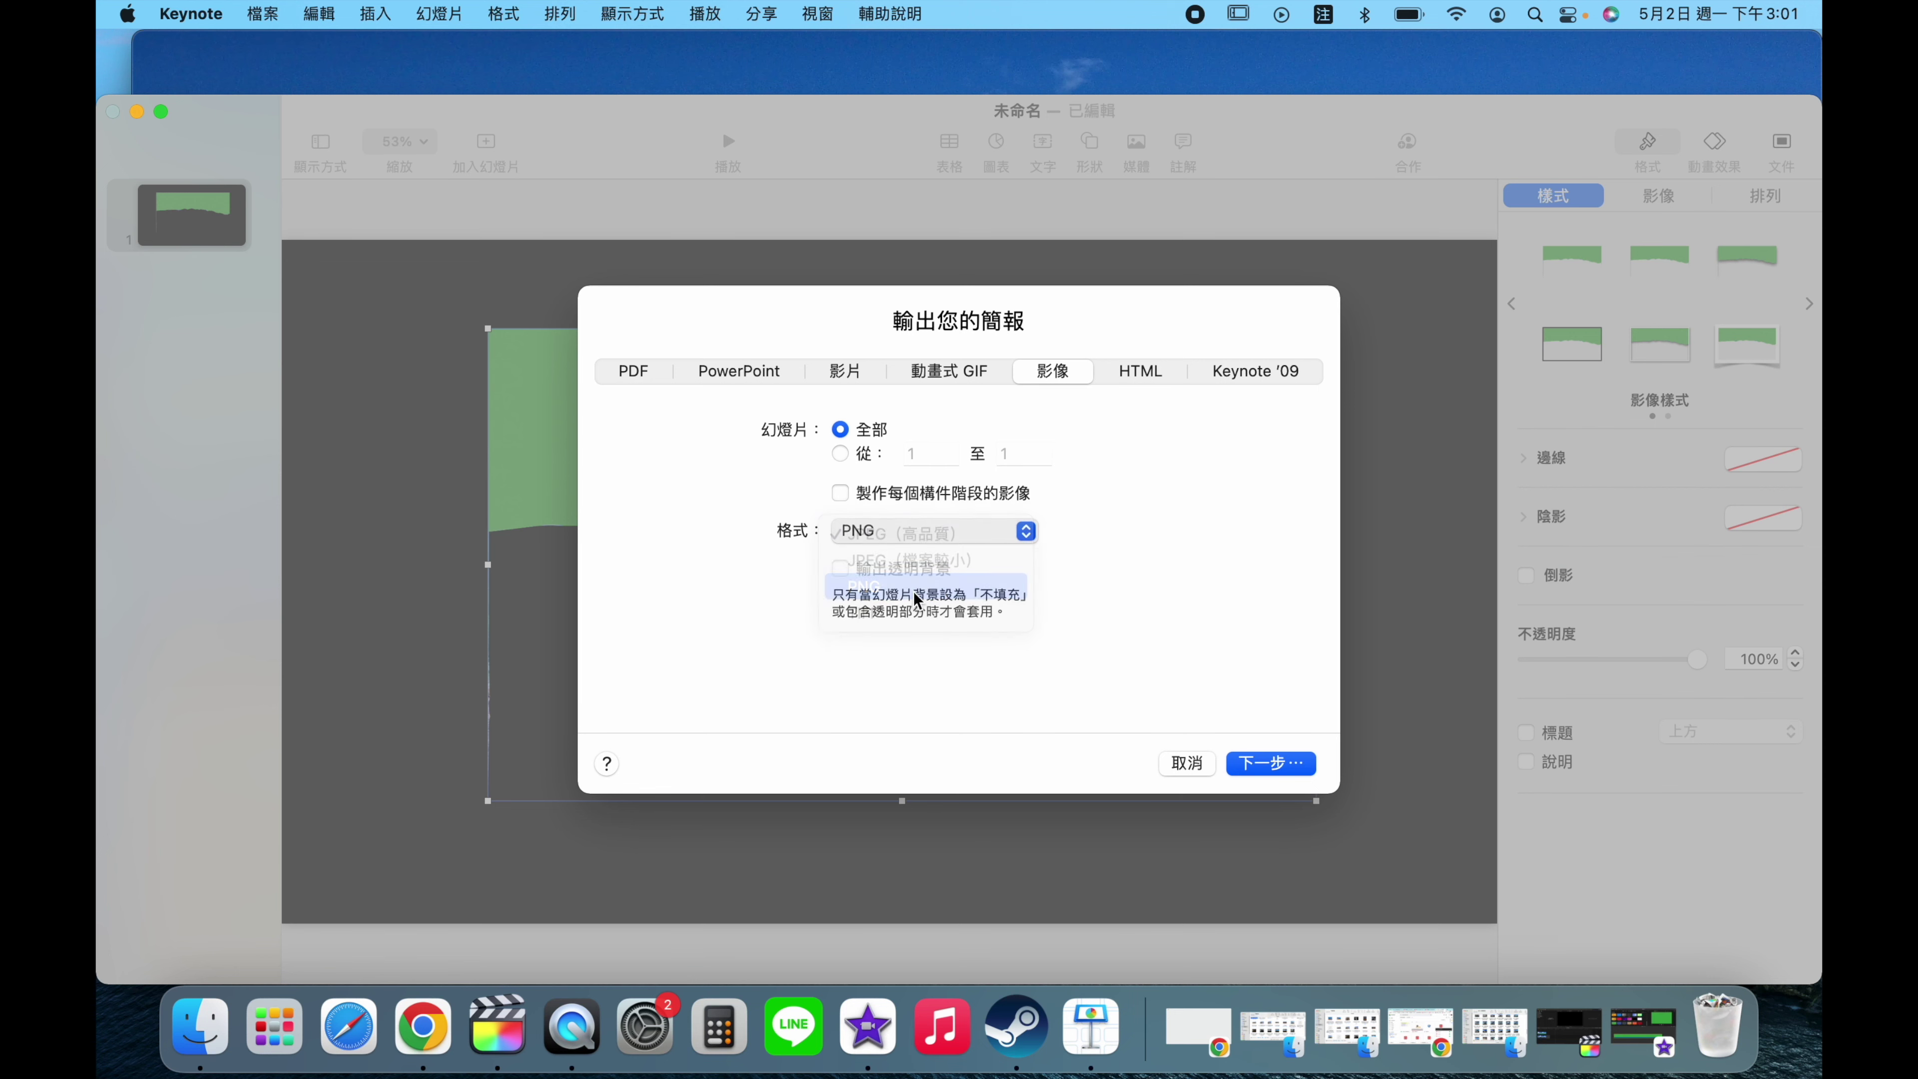
pyautogui.click(1268, 762)
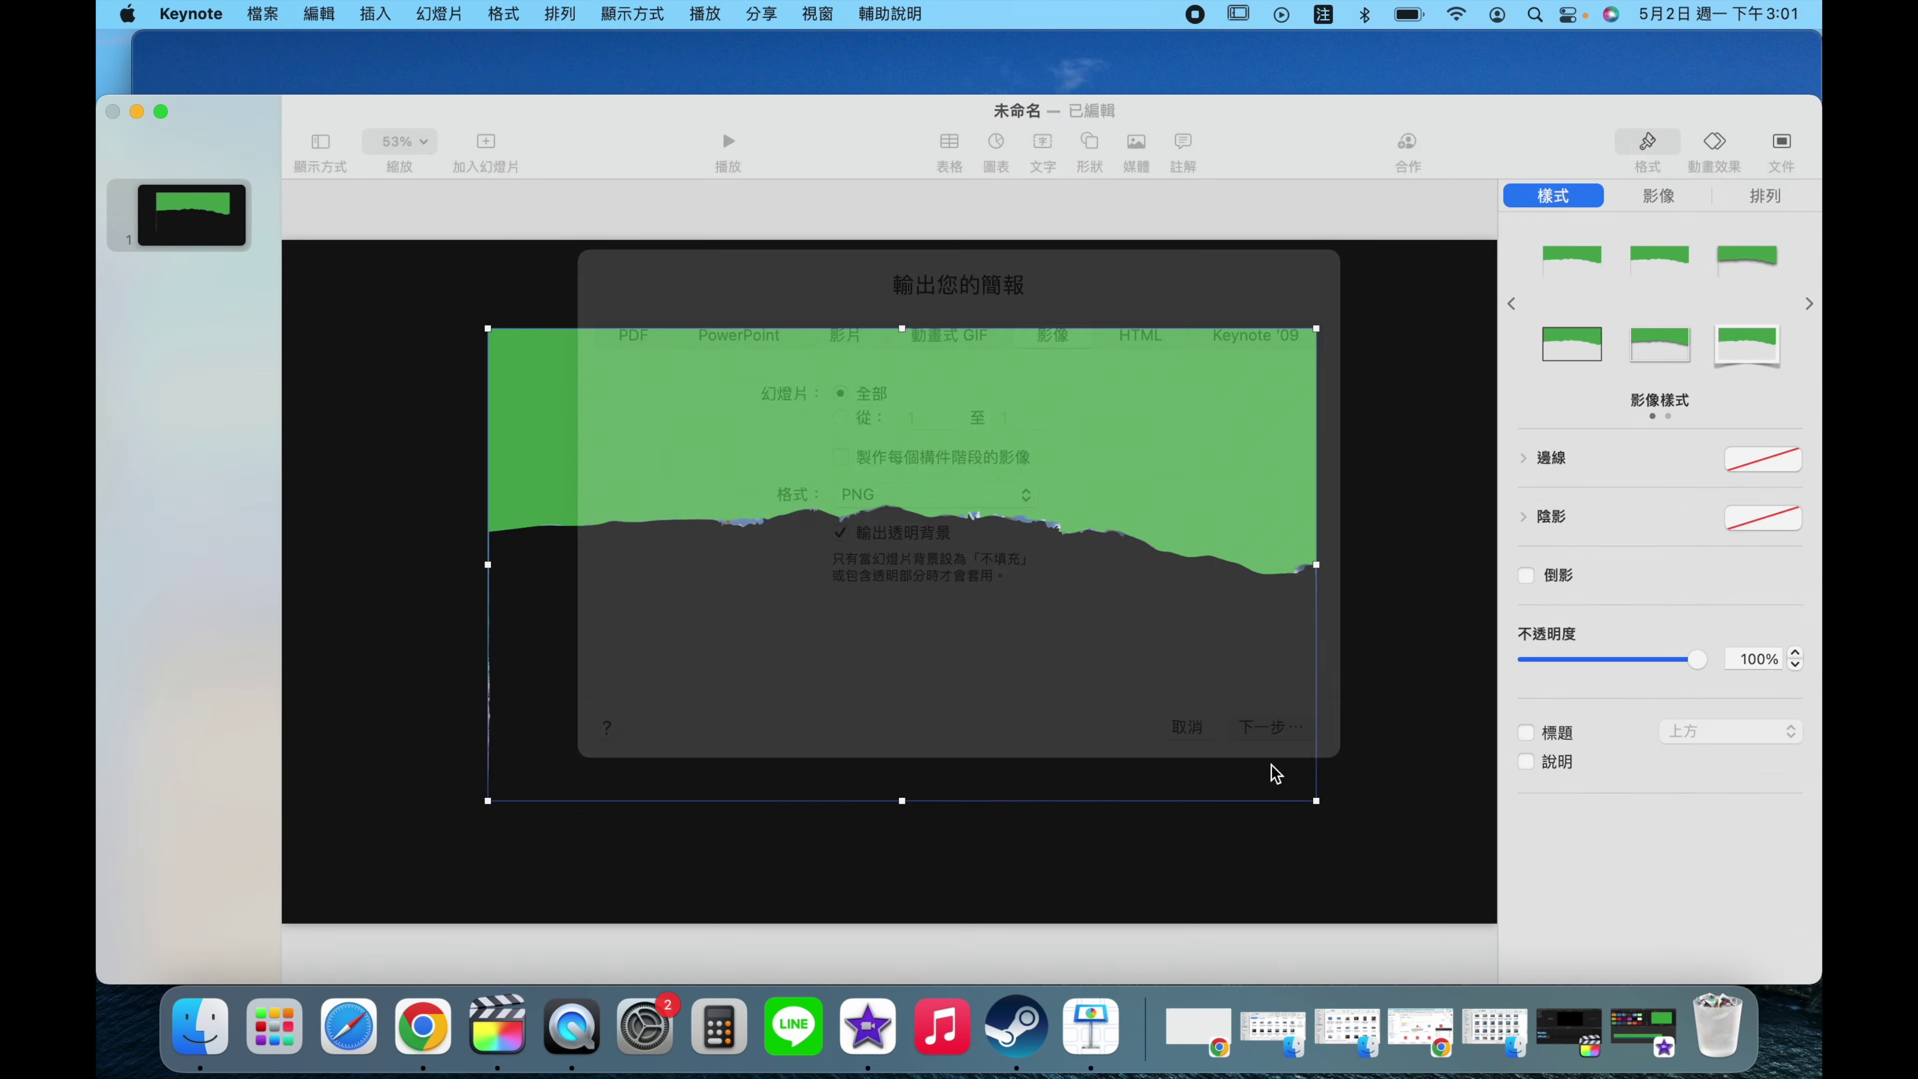
pyautogui.write('背景')
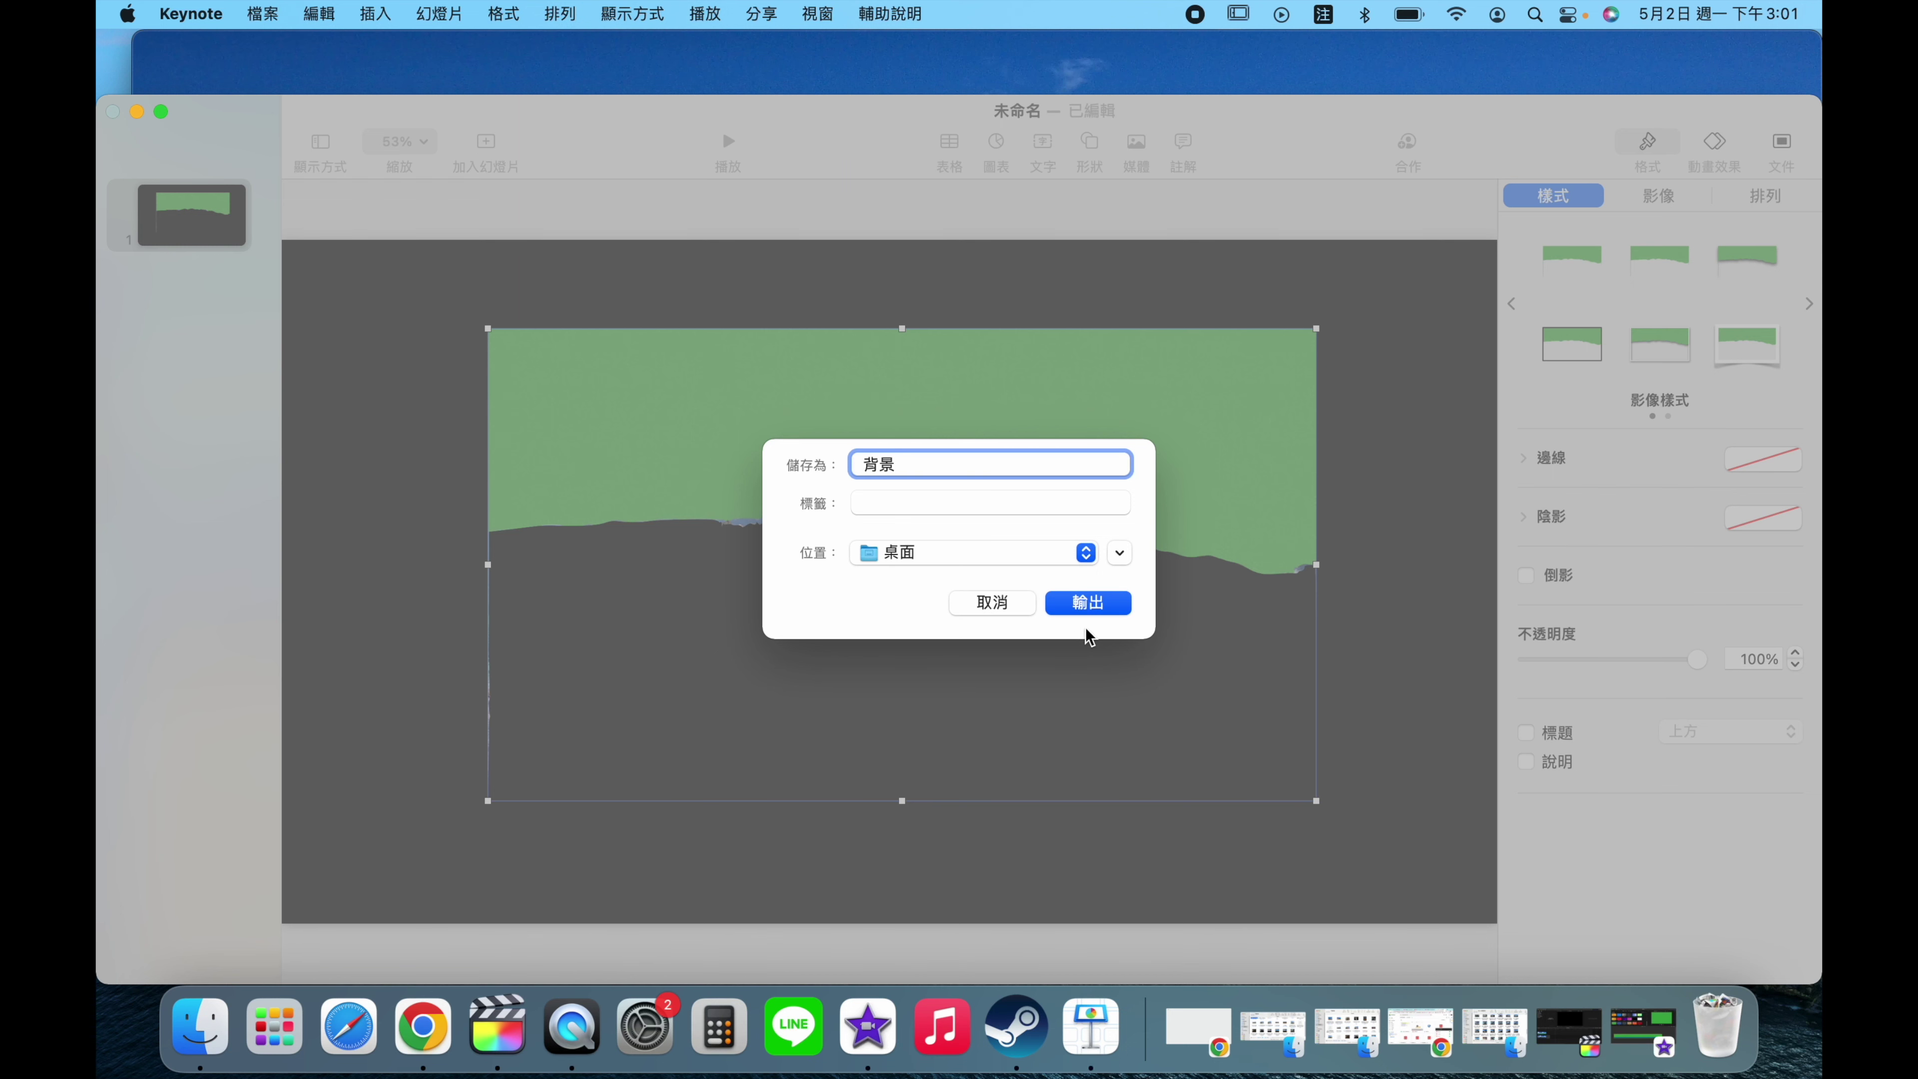
pyautogui.click(1086, 603)
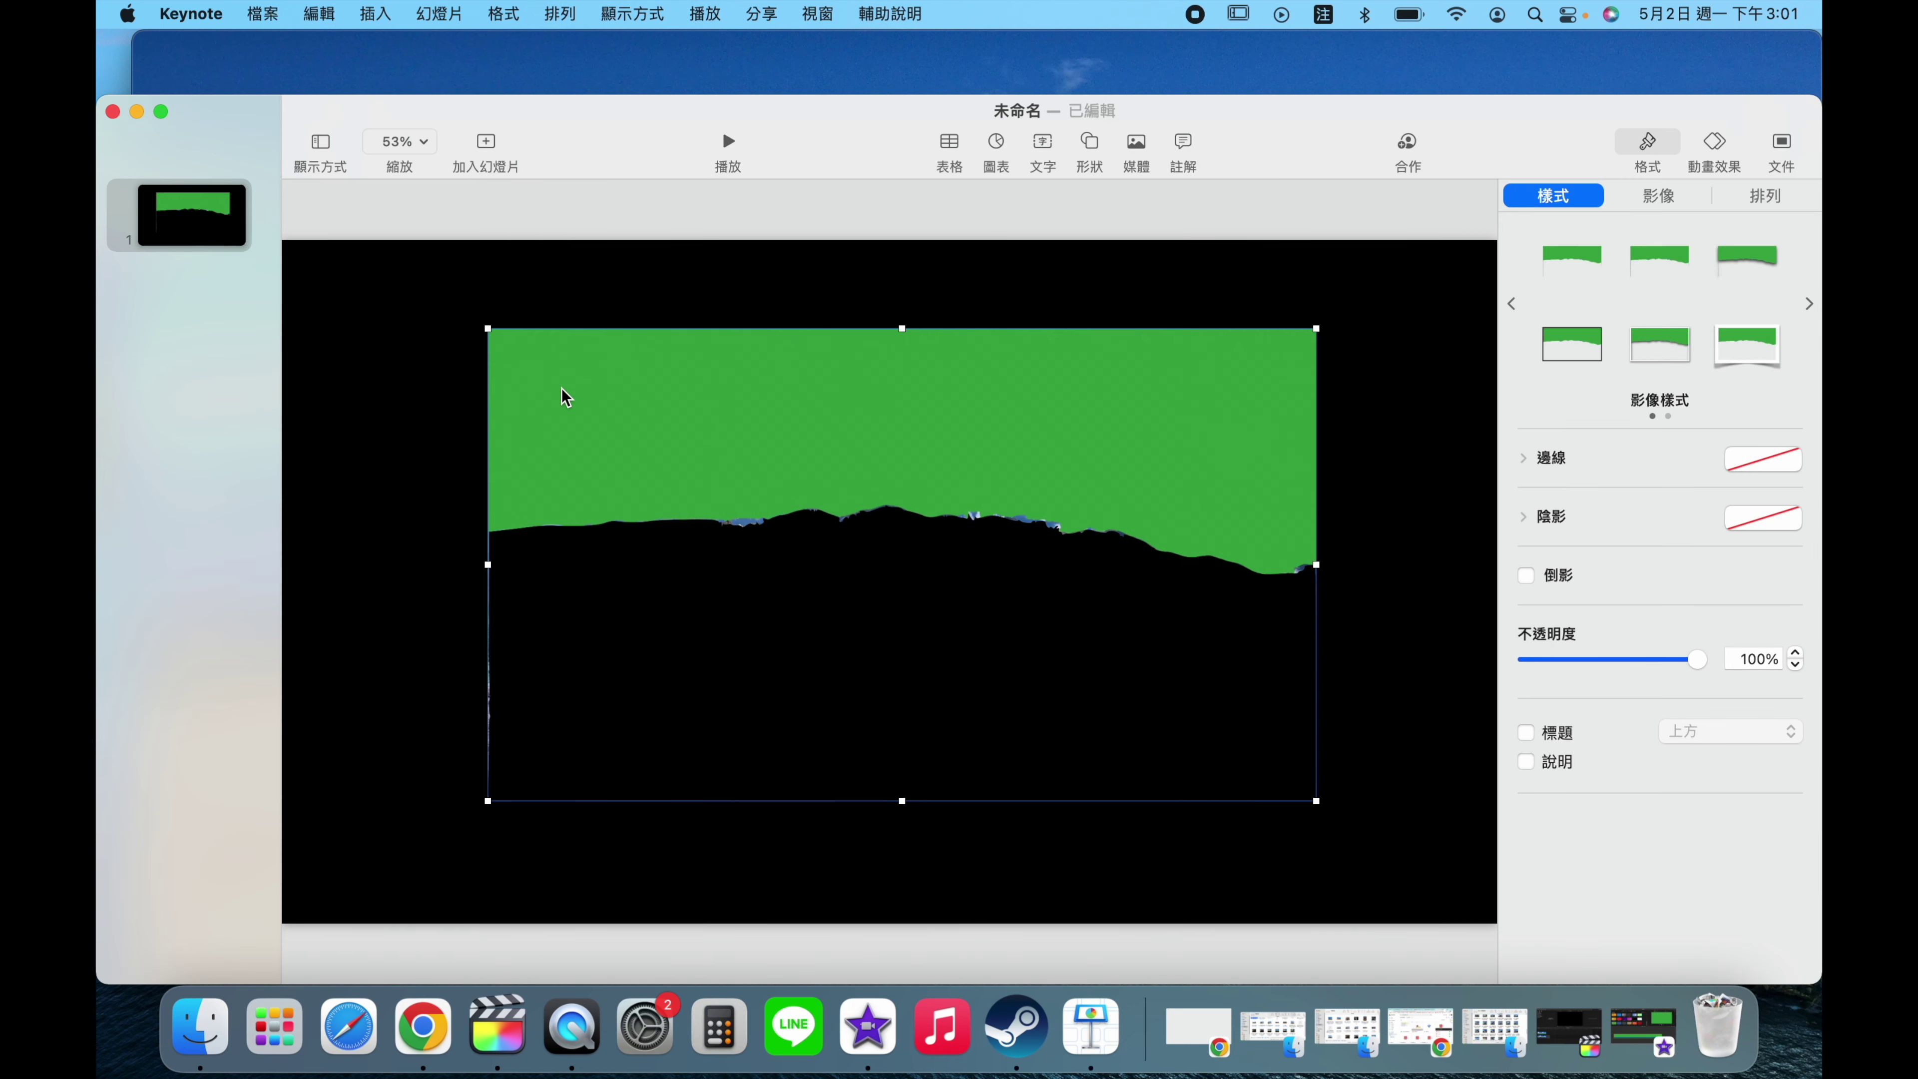
pyautogui.click(139, 112)
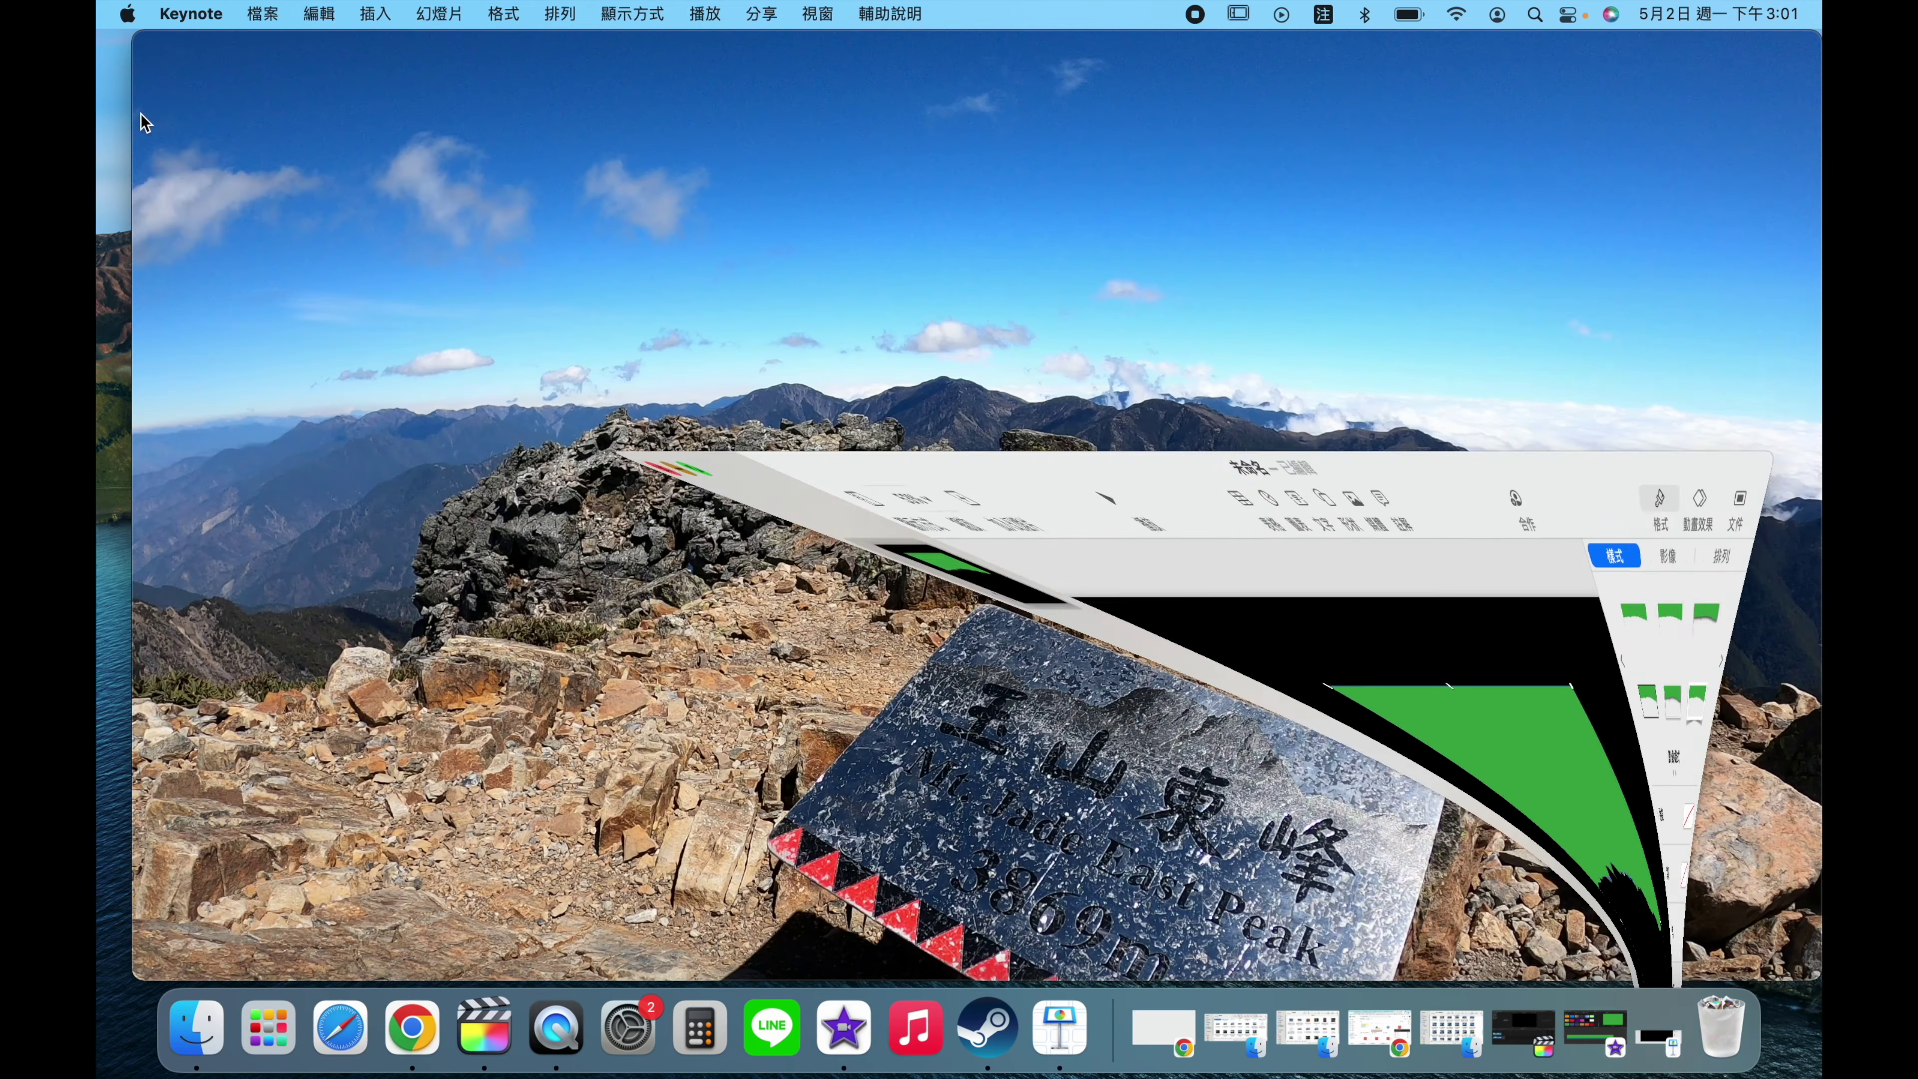
# - Close the summit video and delete the green placeholder clip from the iMovie project
pyautogui.click(154, 47)
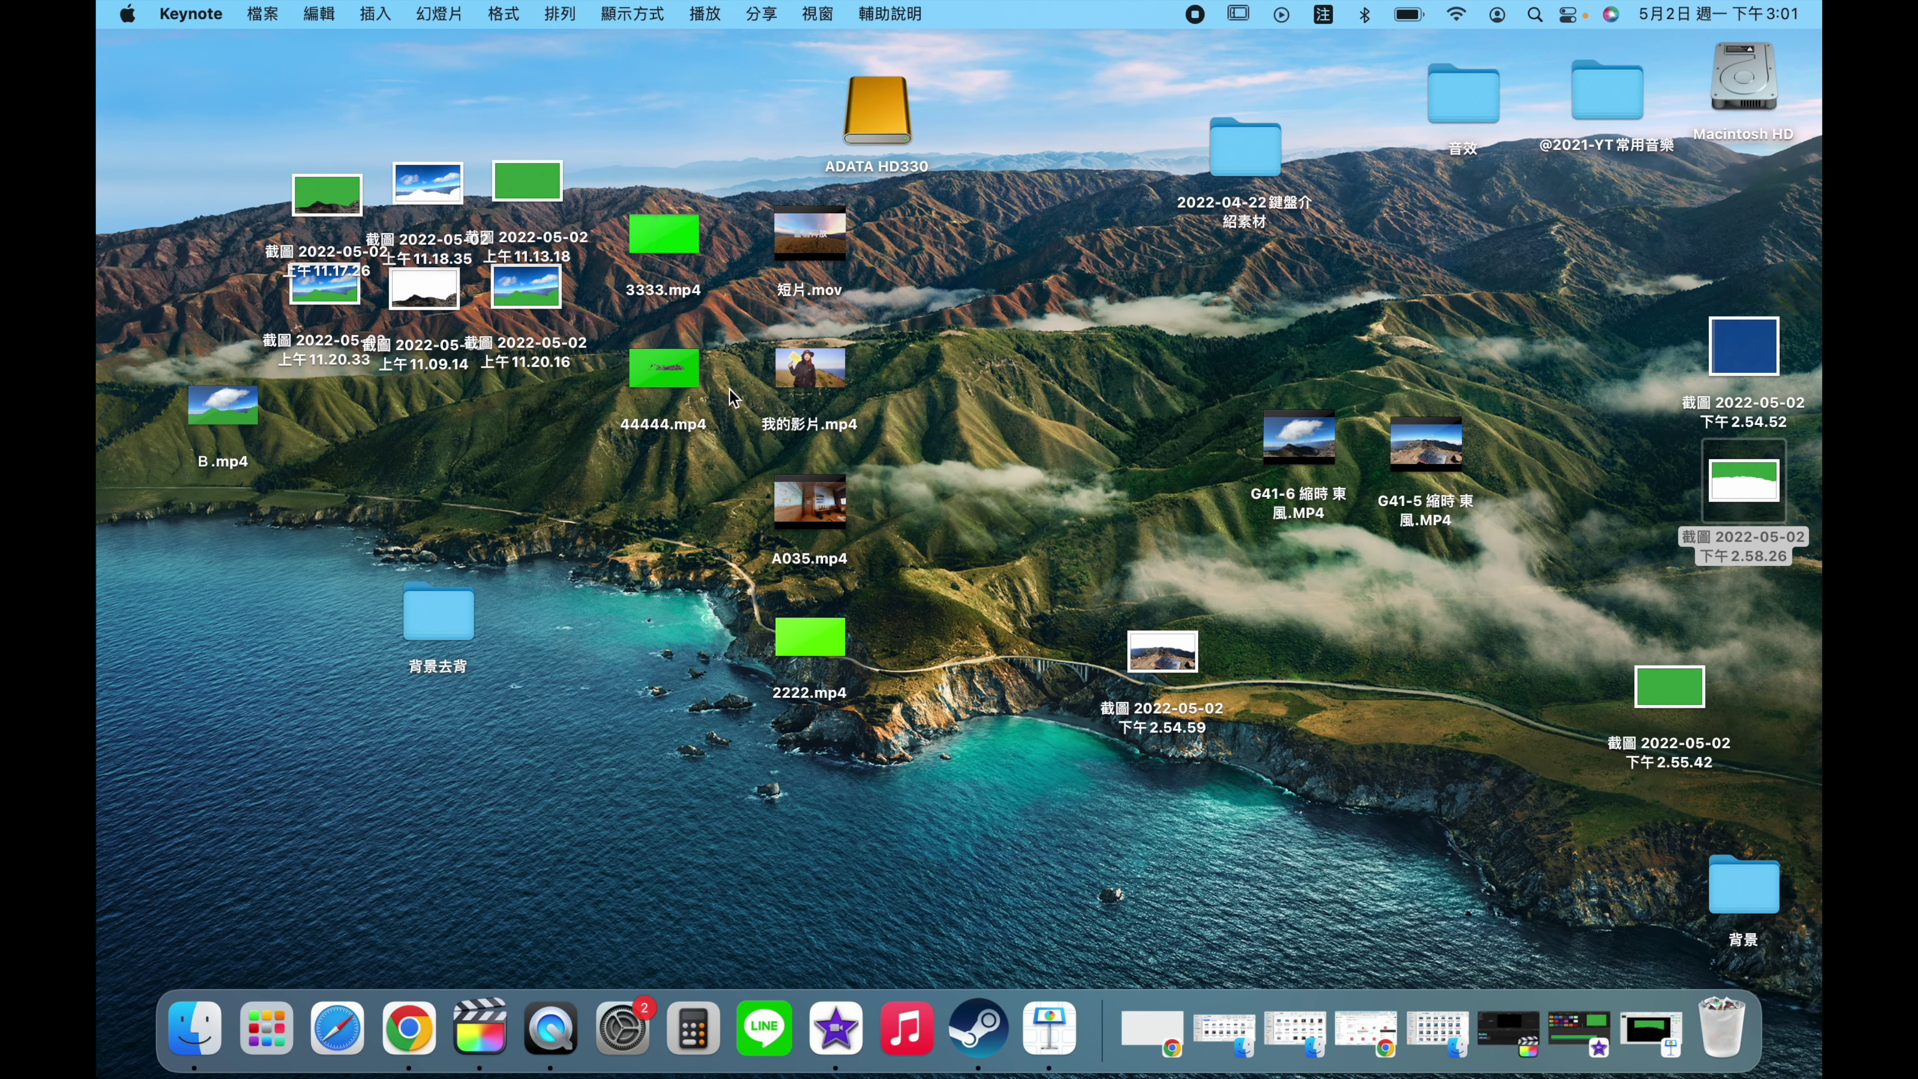
pyautogui.click(1433, 733)
pyautogui.doubleClick(1714, 903)
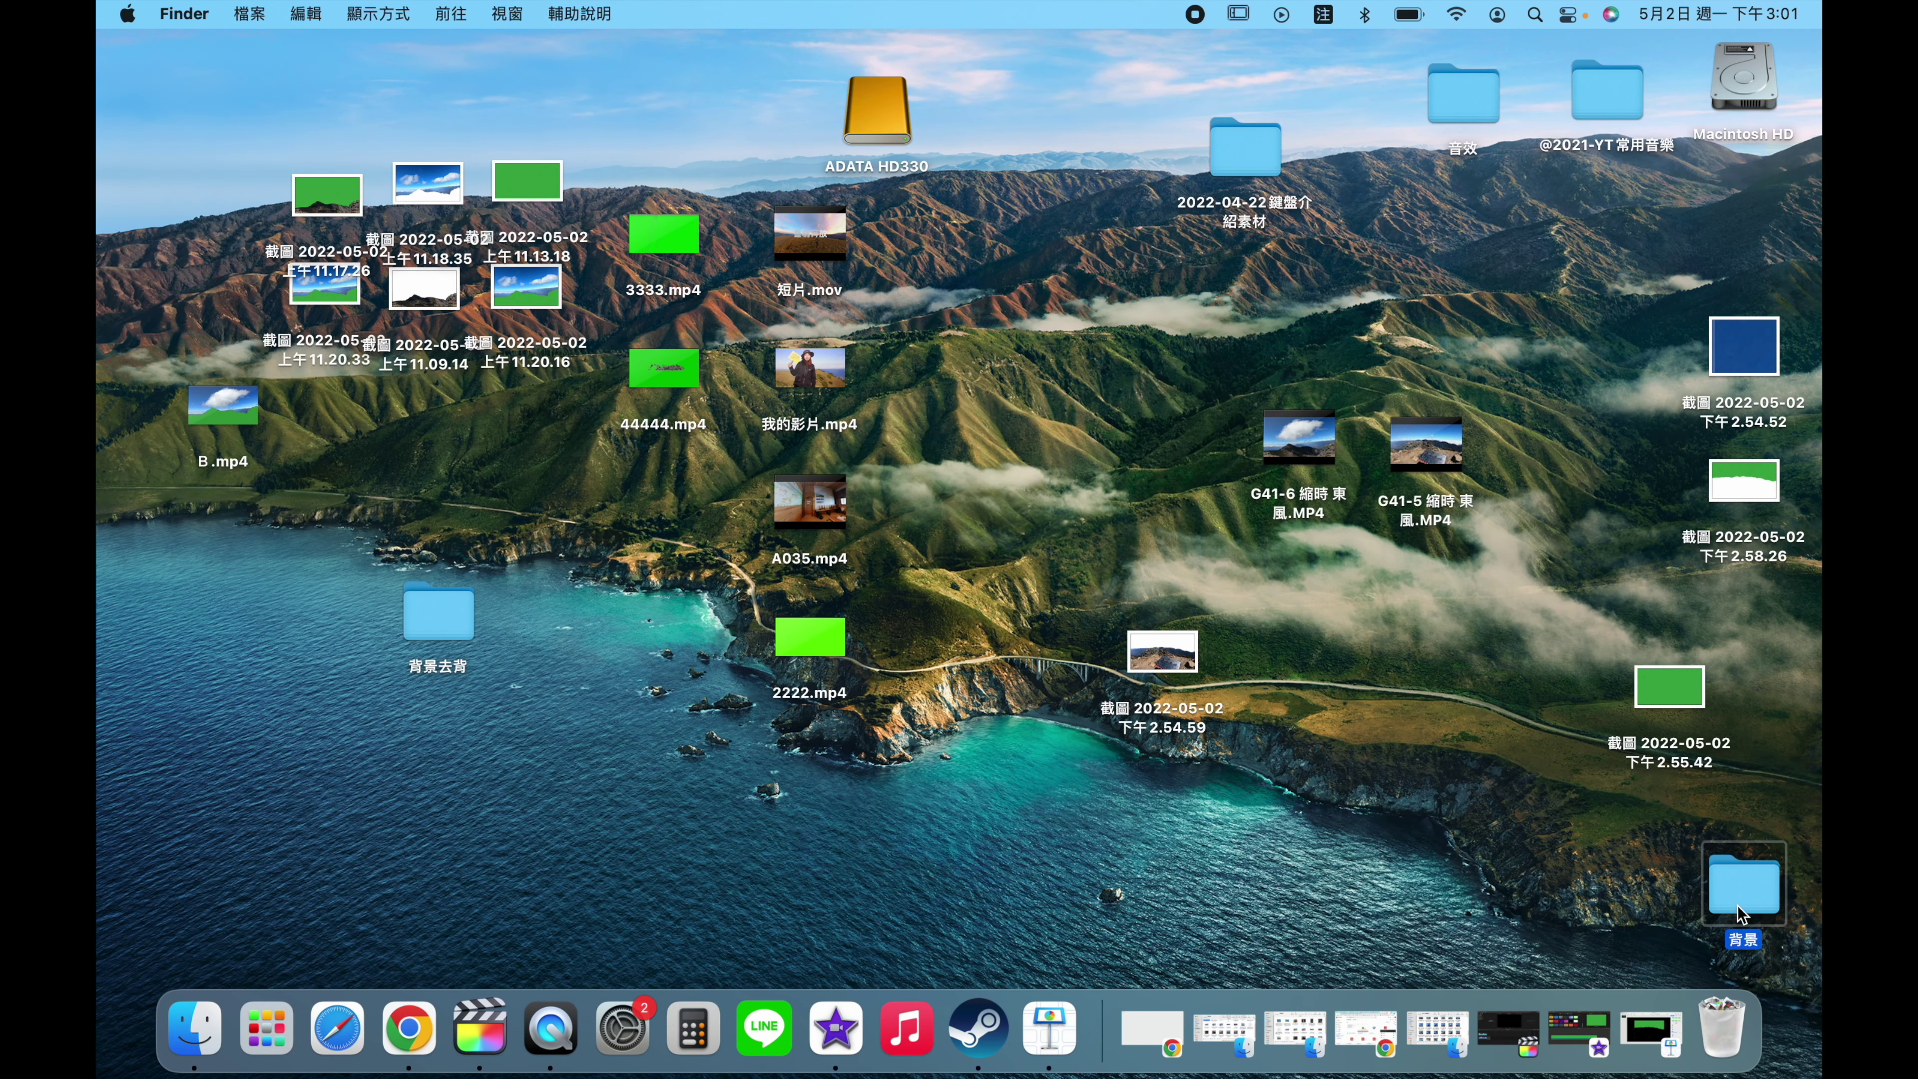
pyautogui.moveTo(566, 293); pyautogui.dragTo(674, 354)
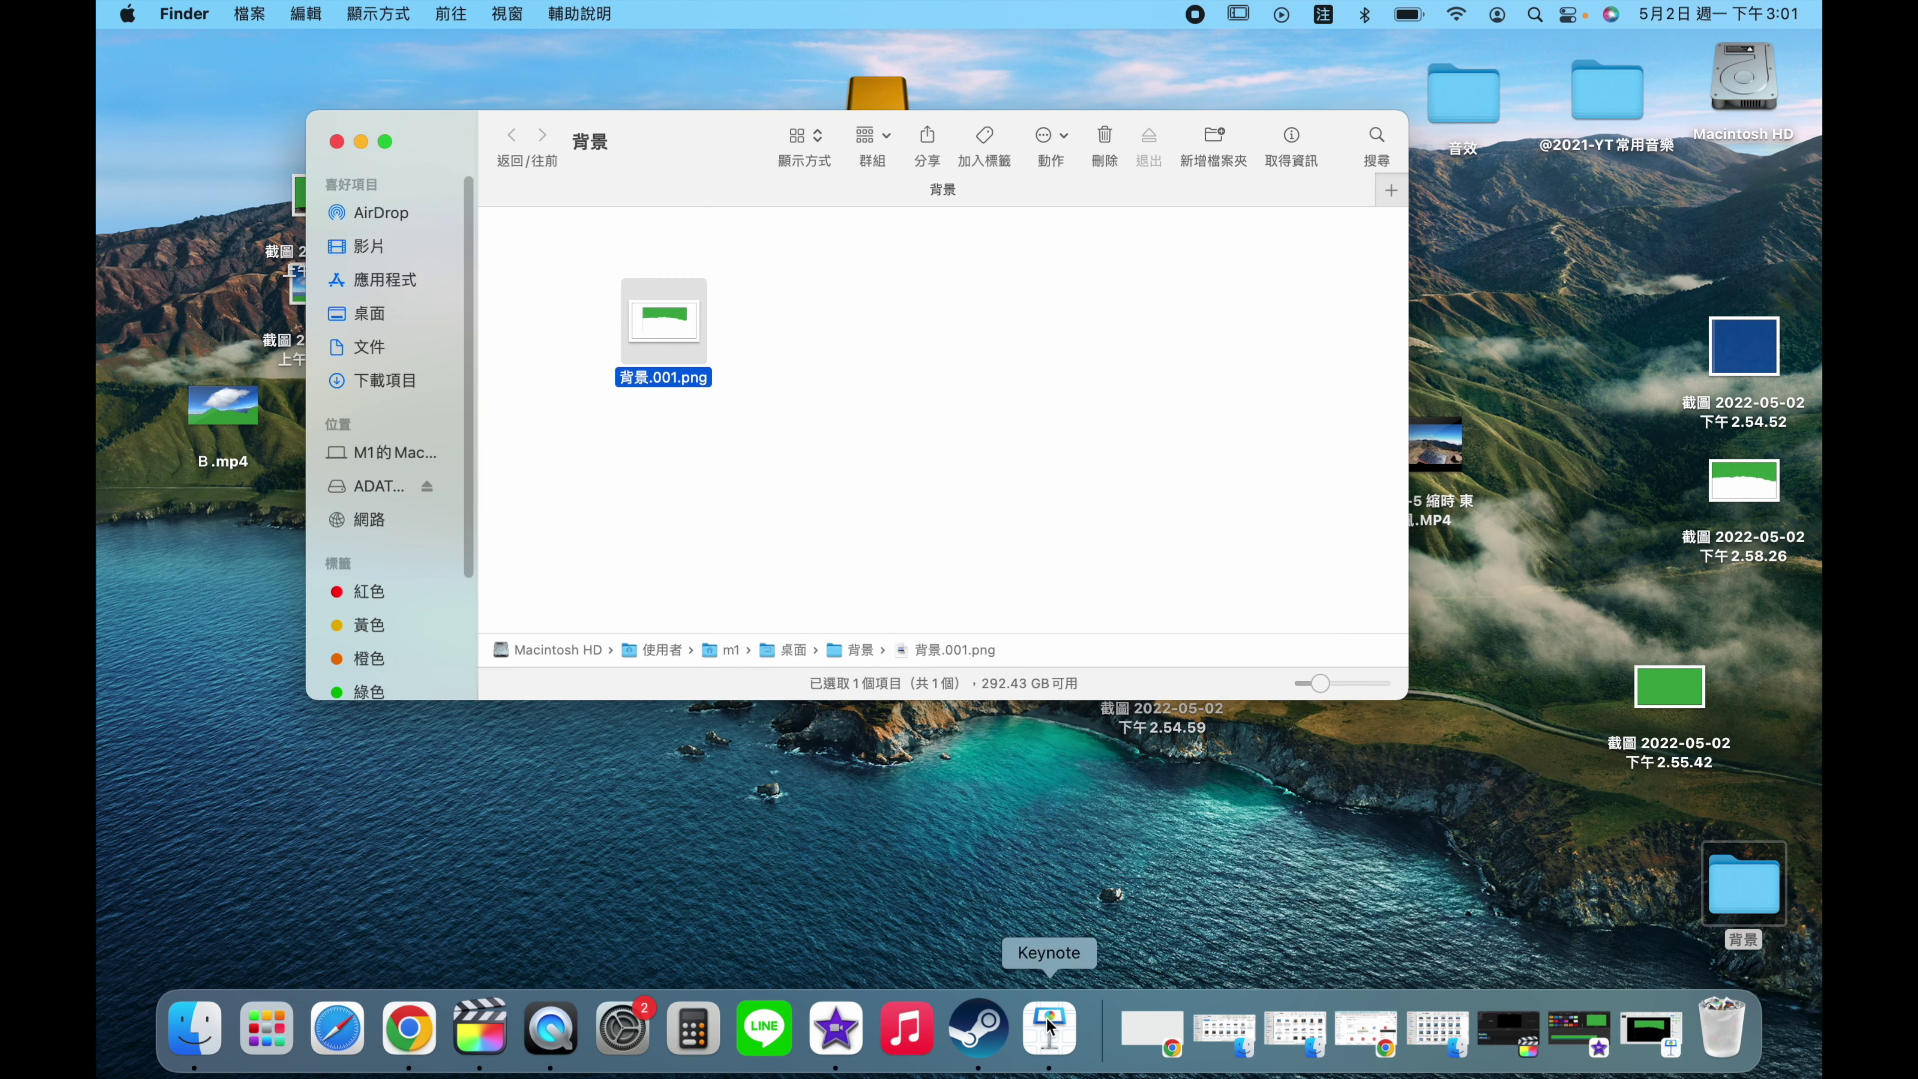
pyautogui.click(836, 1023)
pyautogui.click(764, 792)
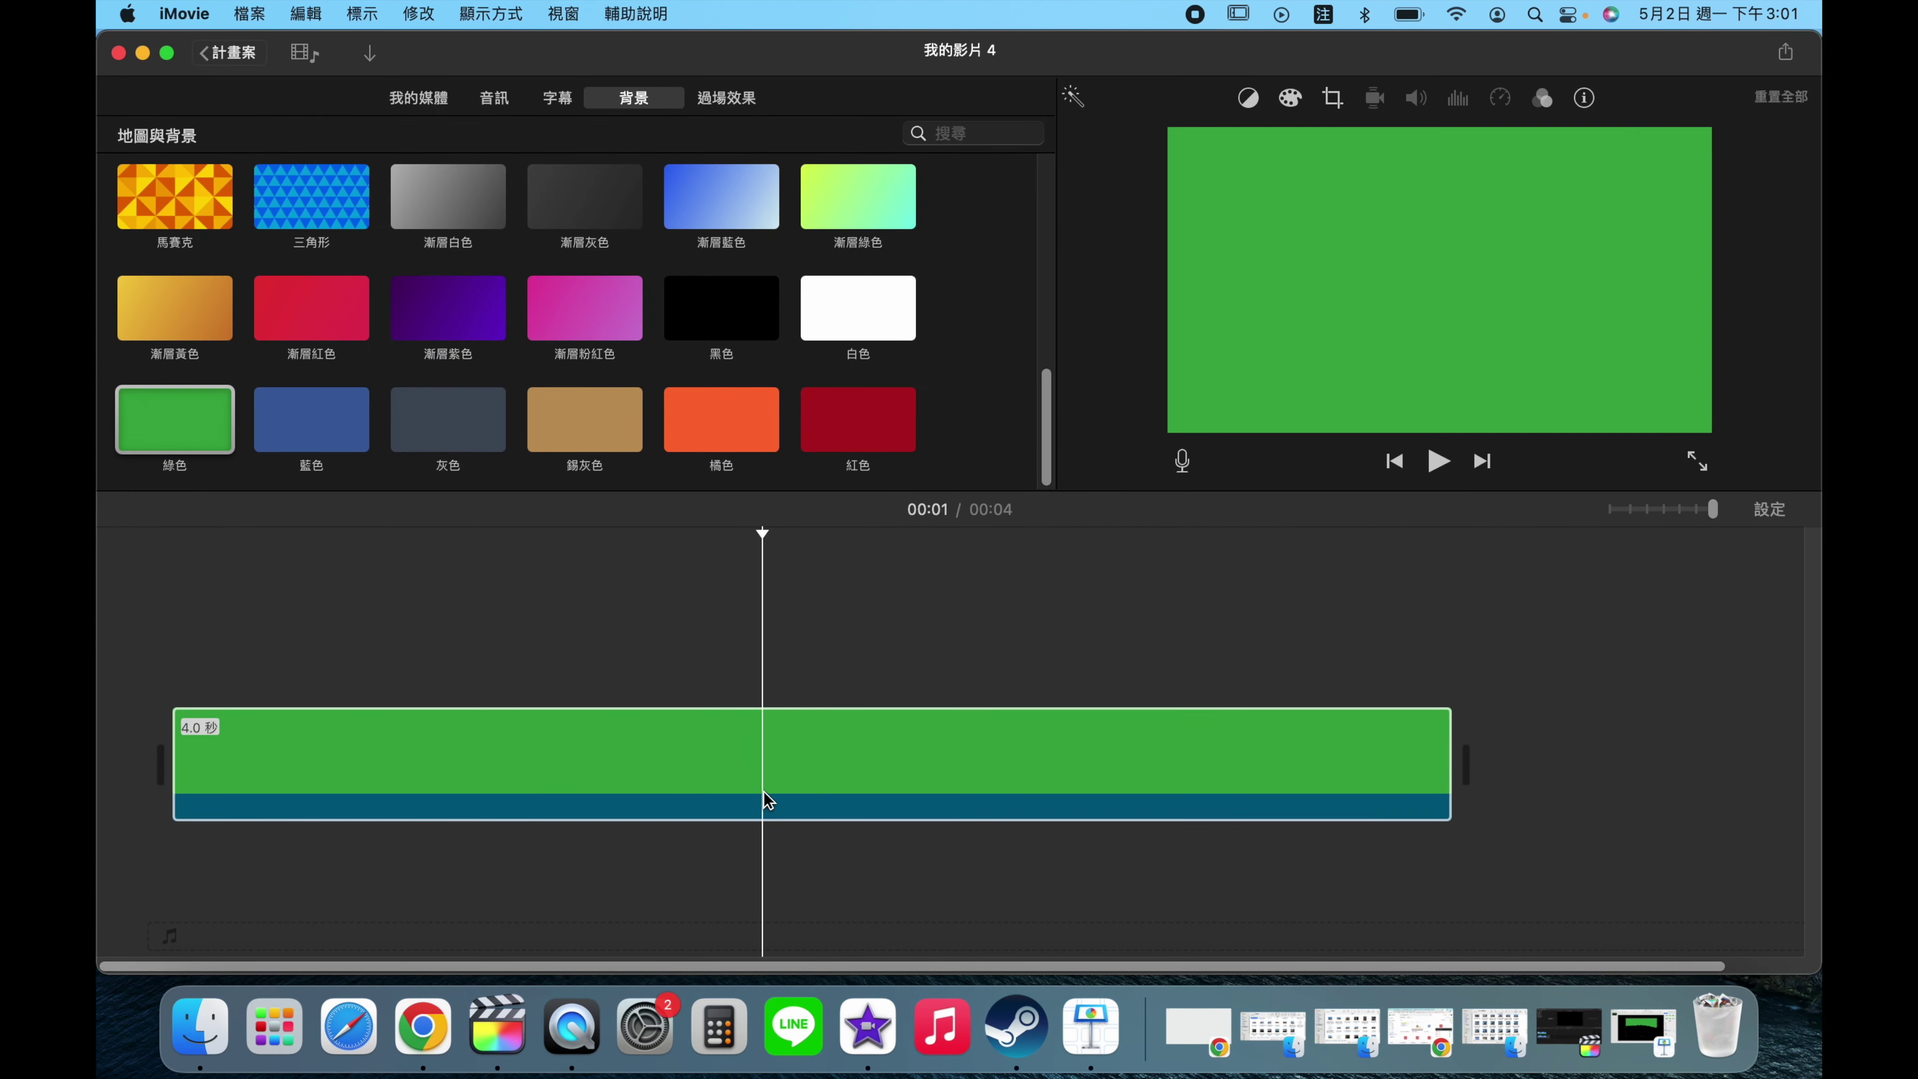
pyautogui.press('Delete')
# - Add the G41-5 summit clip to the timeline with 背景.001.png layered above it
pyautogui.press('cmd+w')
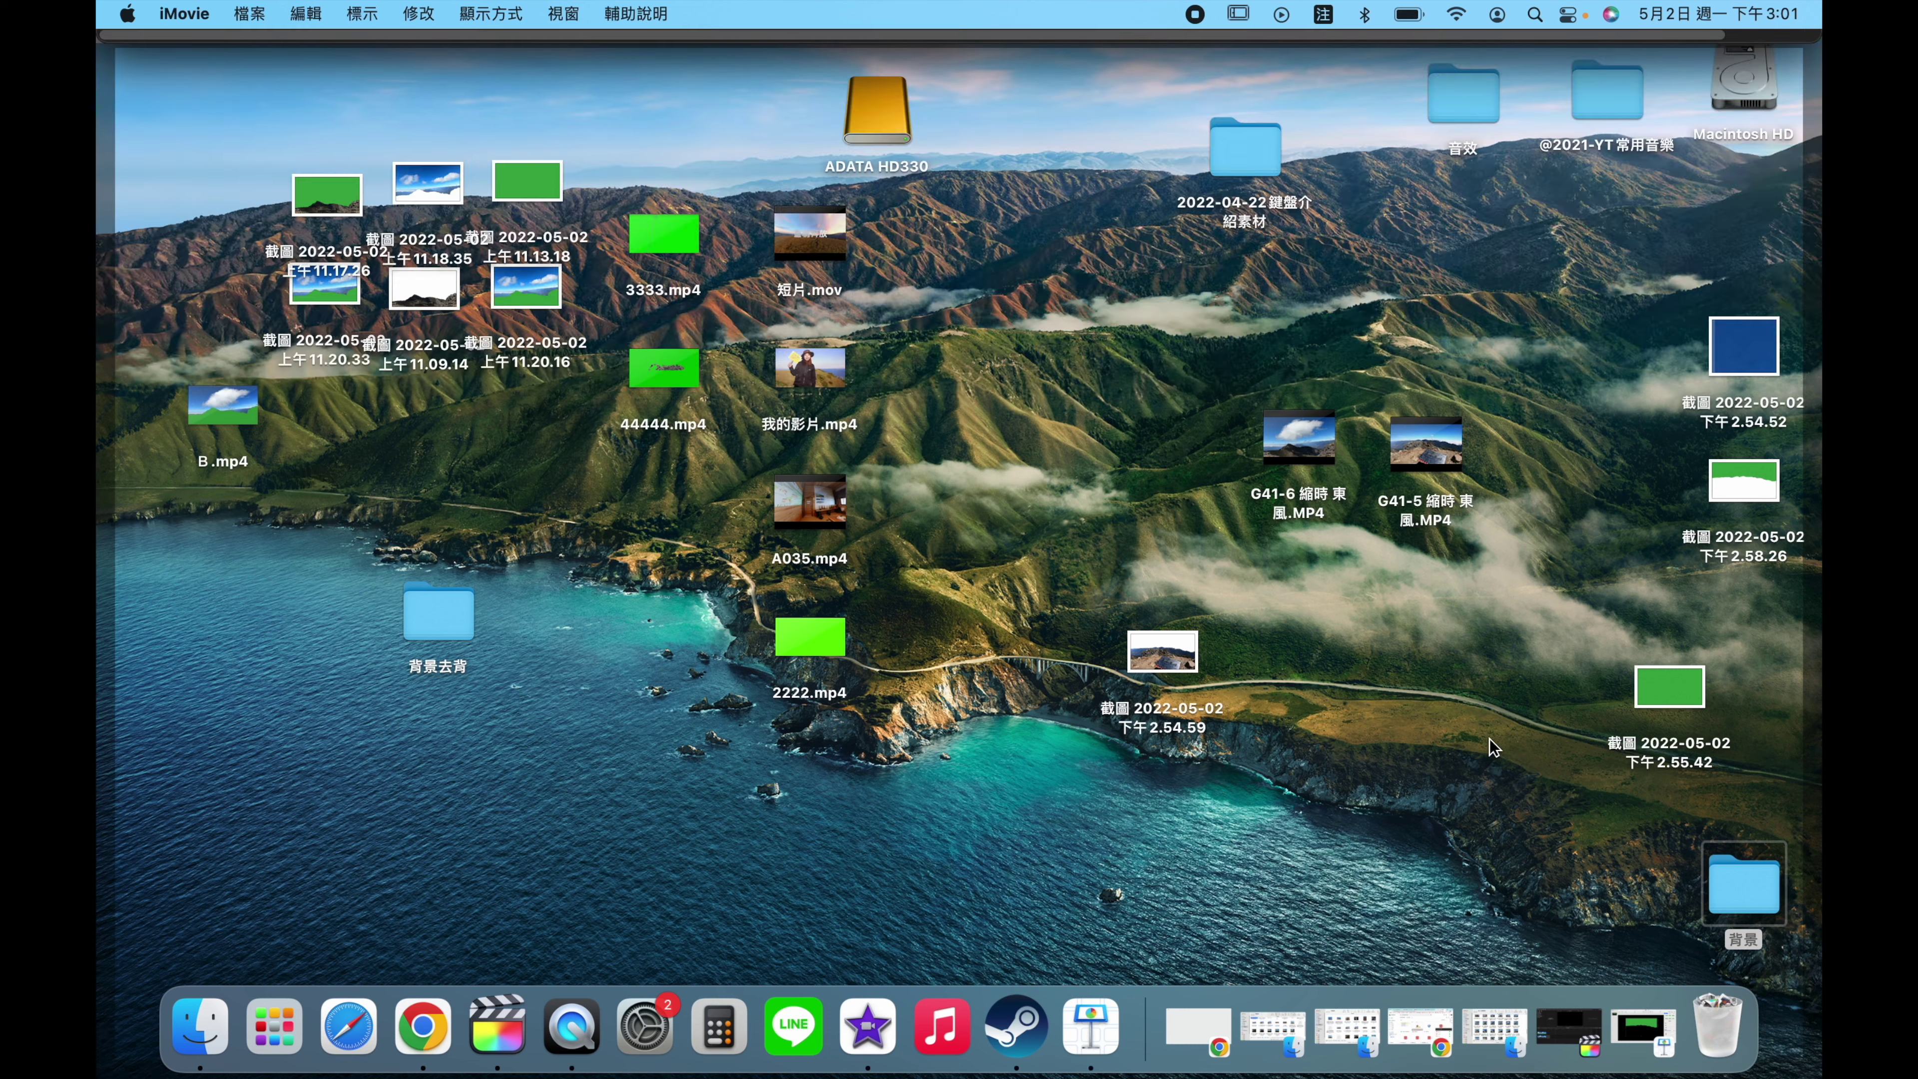
pyautogui.moveTo(1411, 469)
pyautogui.mouseDown()
pyautogui.moveTo(1370, 582)
pyautogui.moveTo(680, 750)
pyautogui.mouseUp()
pyautogui.press('F11')
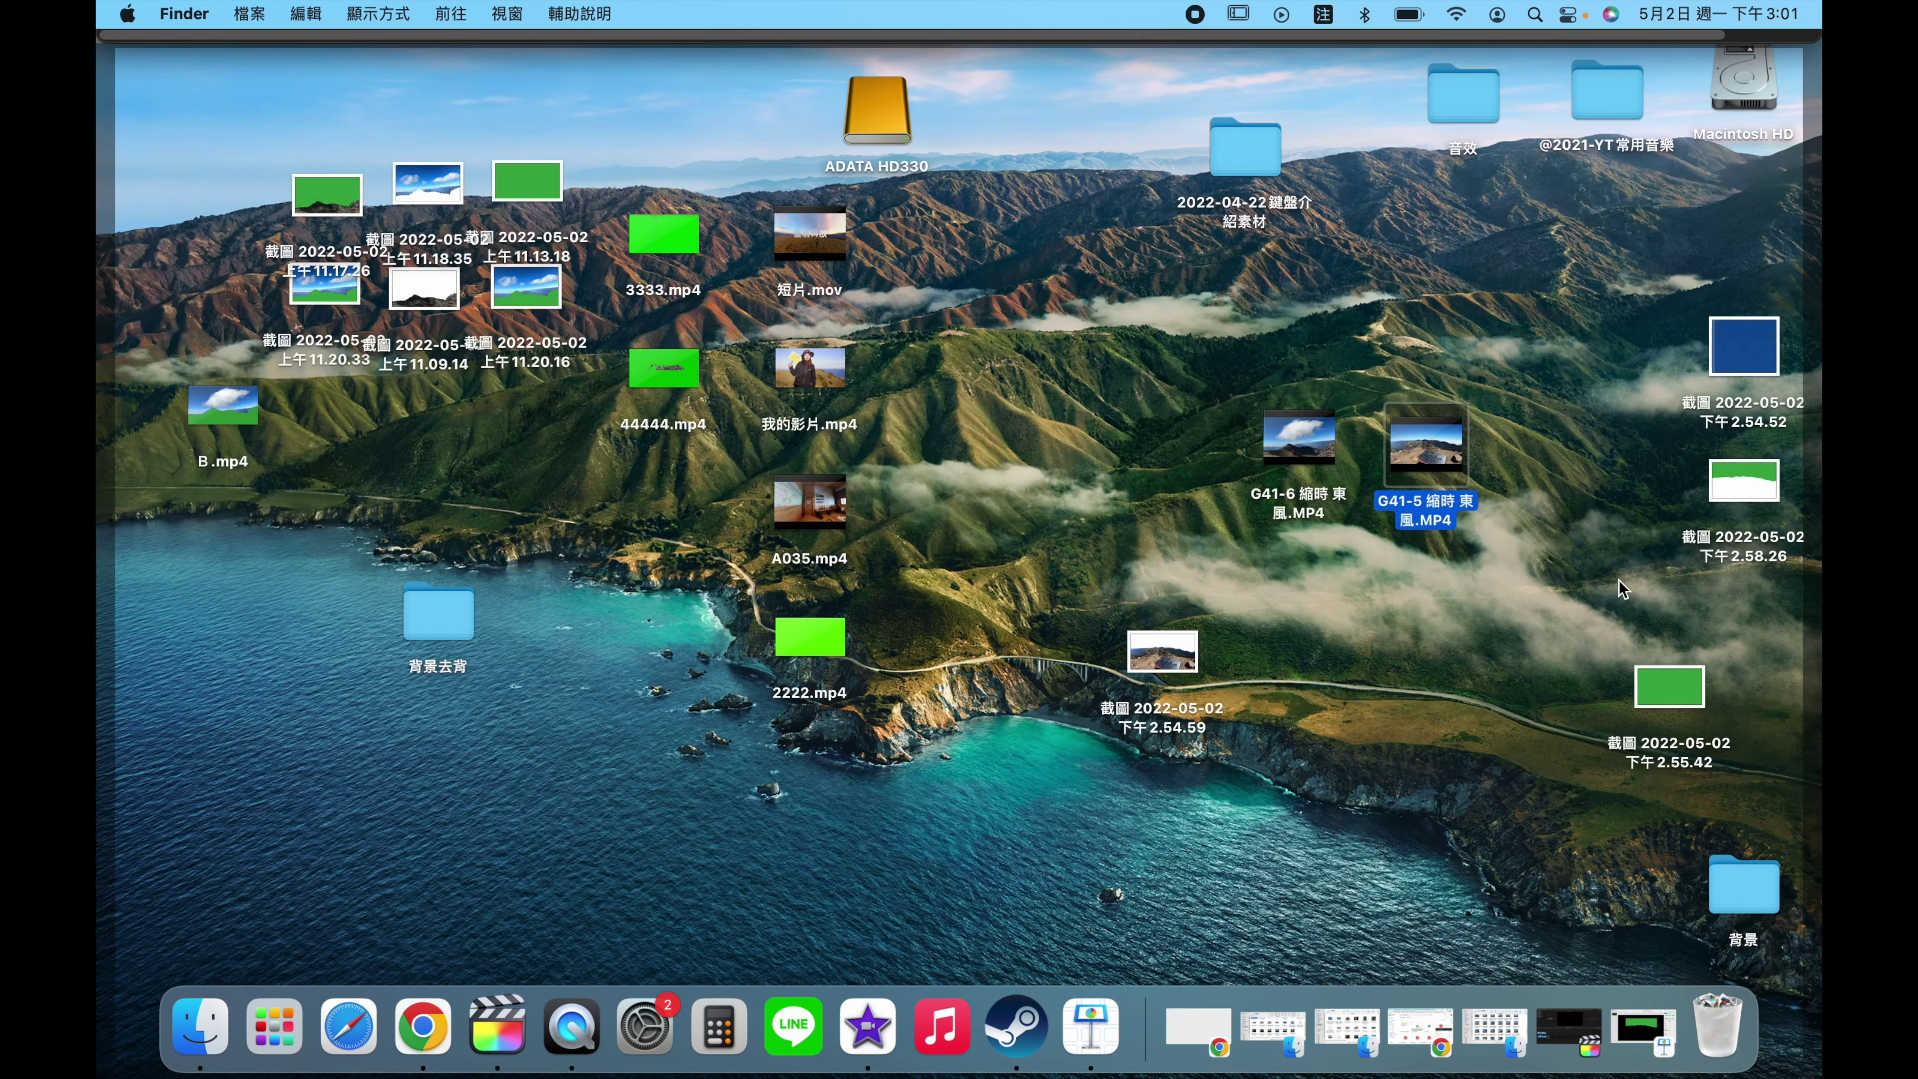
pyautogui.click(1703, 867)
pyautogui.doubleClick(1707, 872)
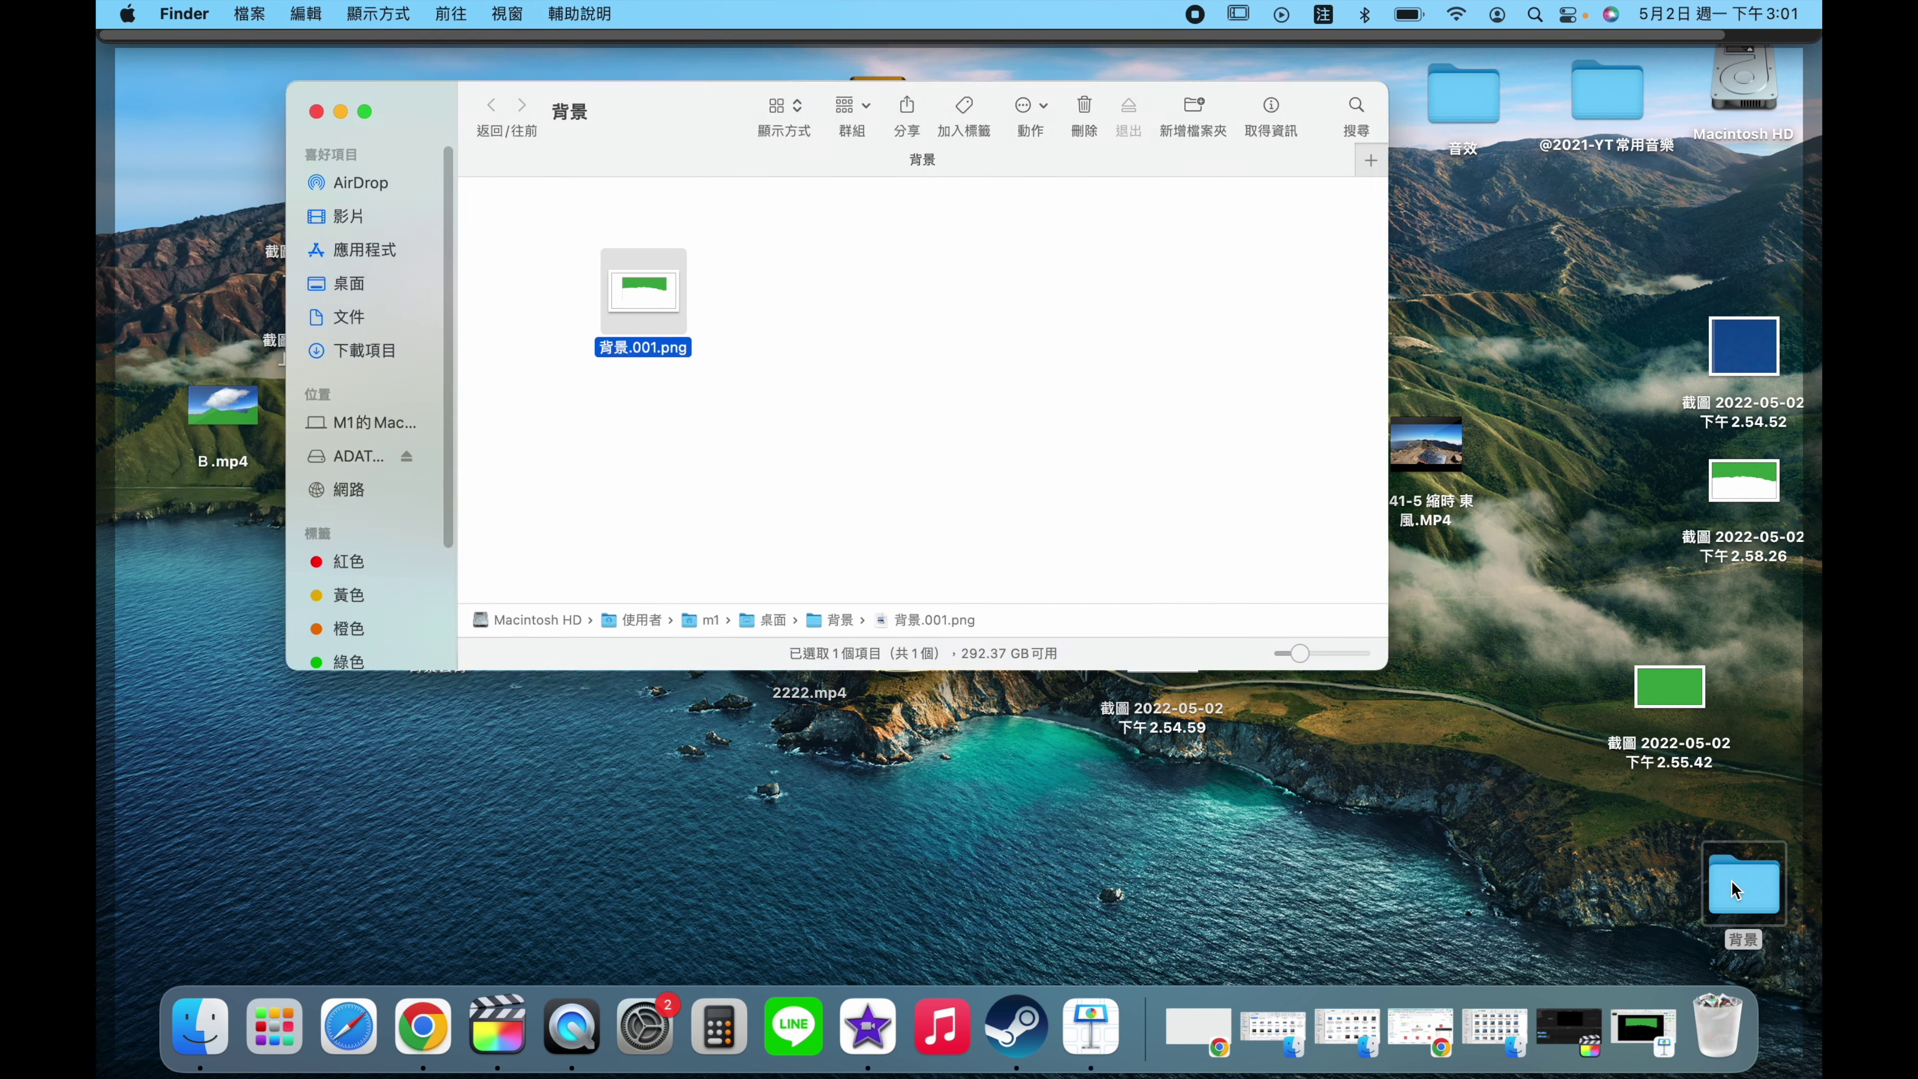
pyautogui.moveTo(665, 349)
pyautogui.mouseDown()
pyautogui.moveTo(733, 514)
pyautogui.moveTo(168, 588)
pyautogui.mouseUp()
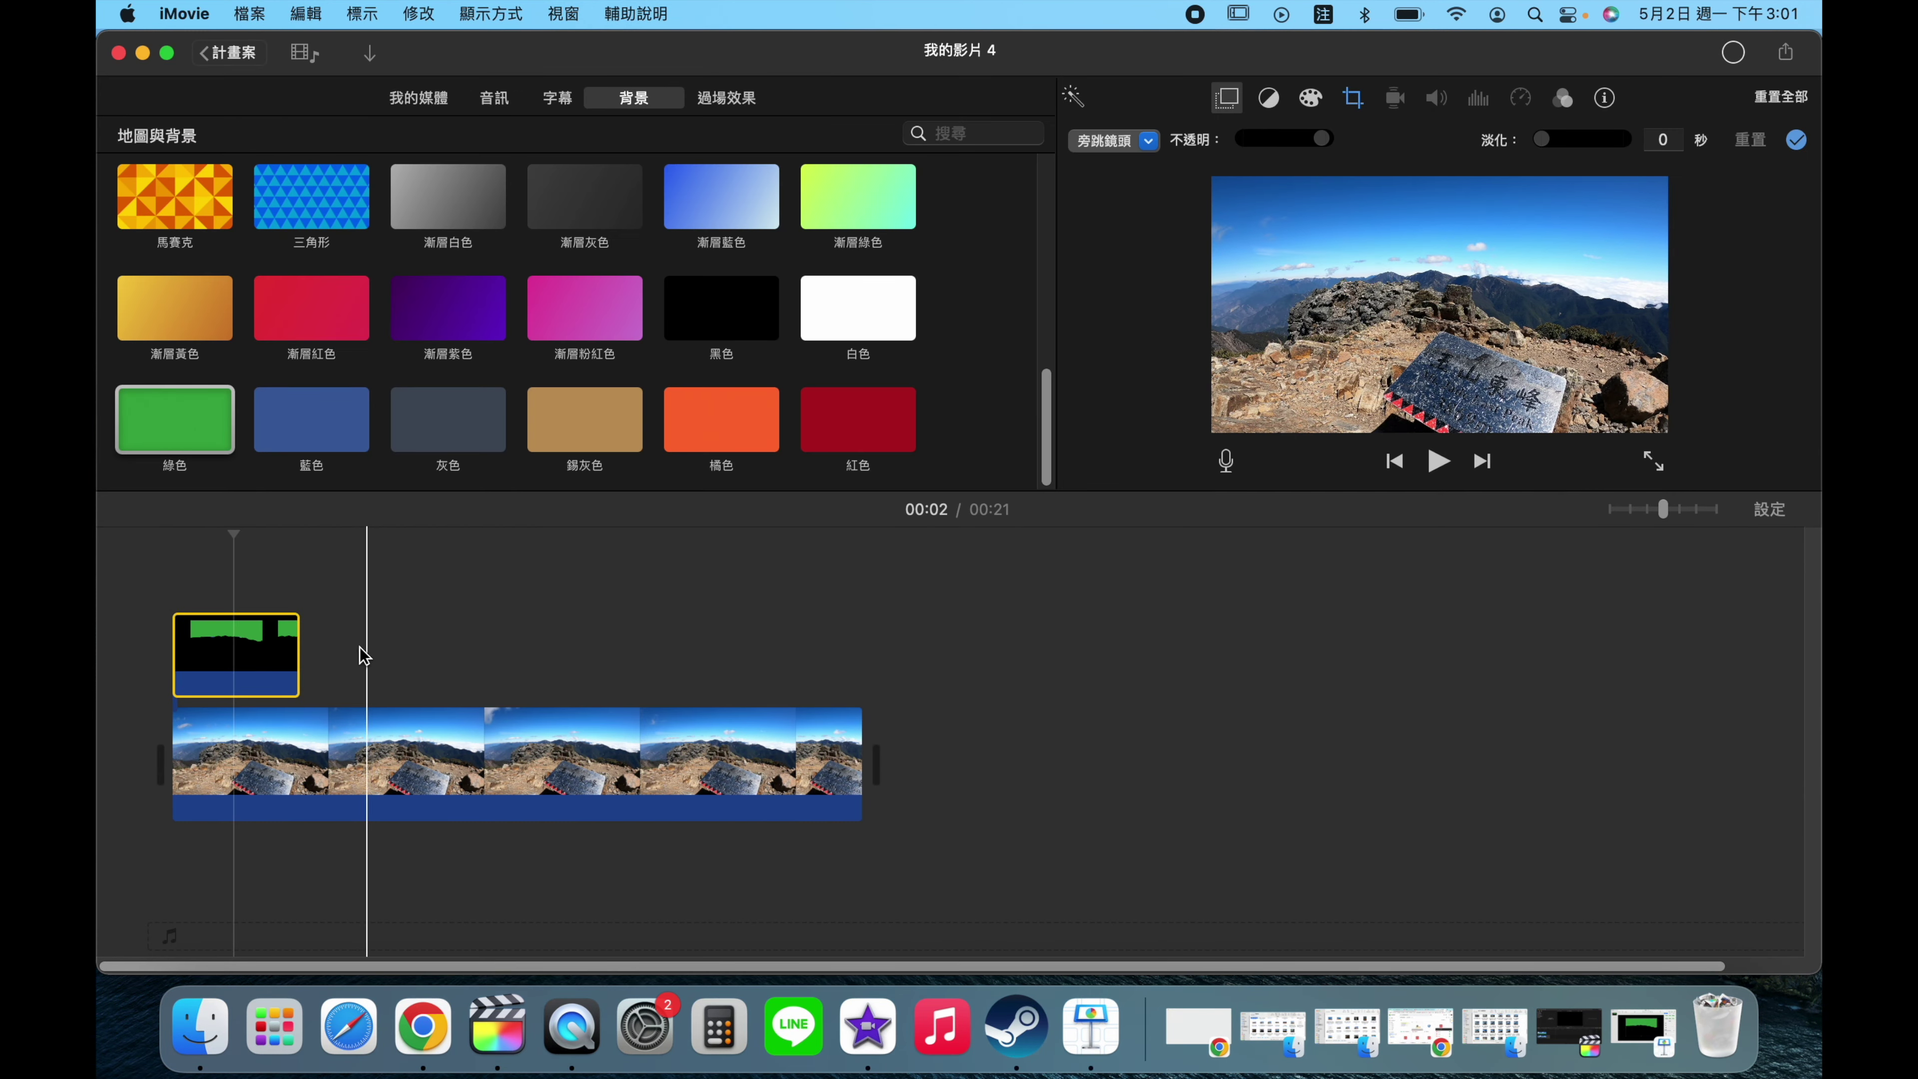
# - Set the matte overlay to Crop to Fill and adjust the crop so it fills the frame
pyautogui.click(259, 649)
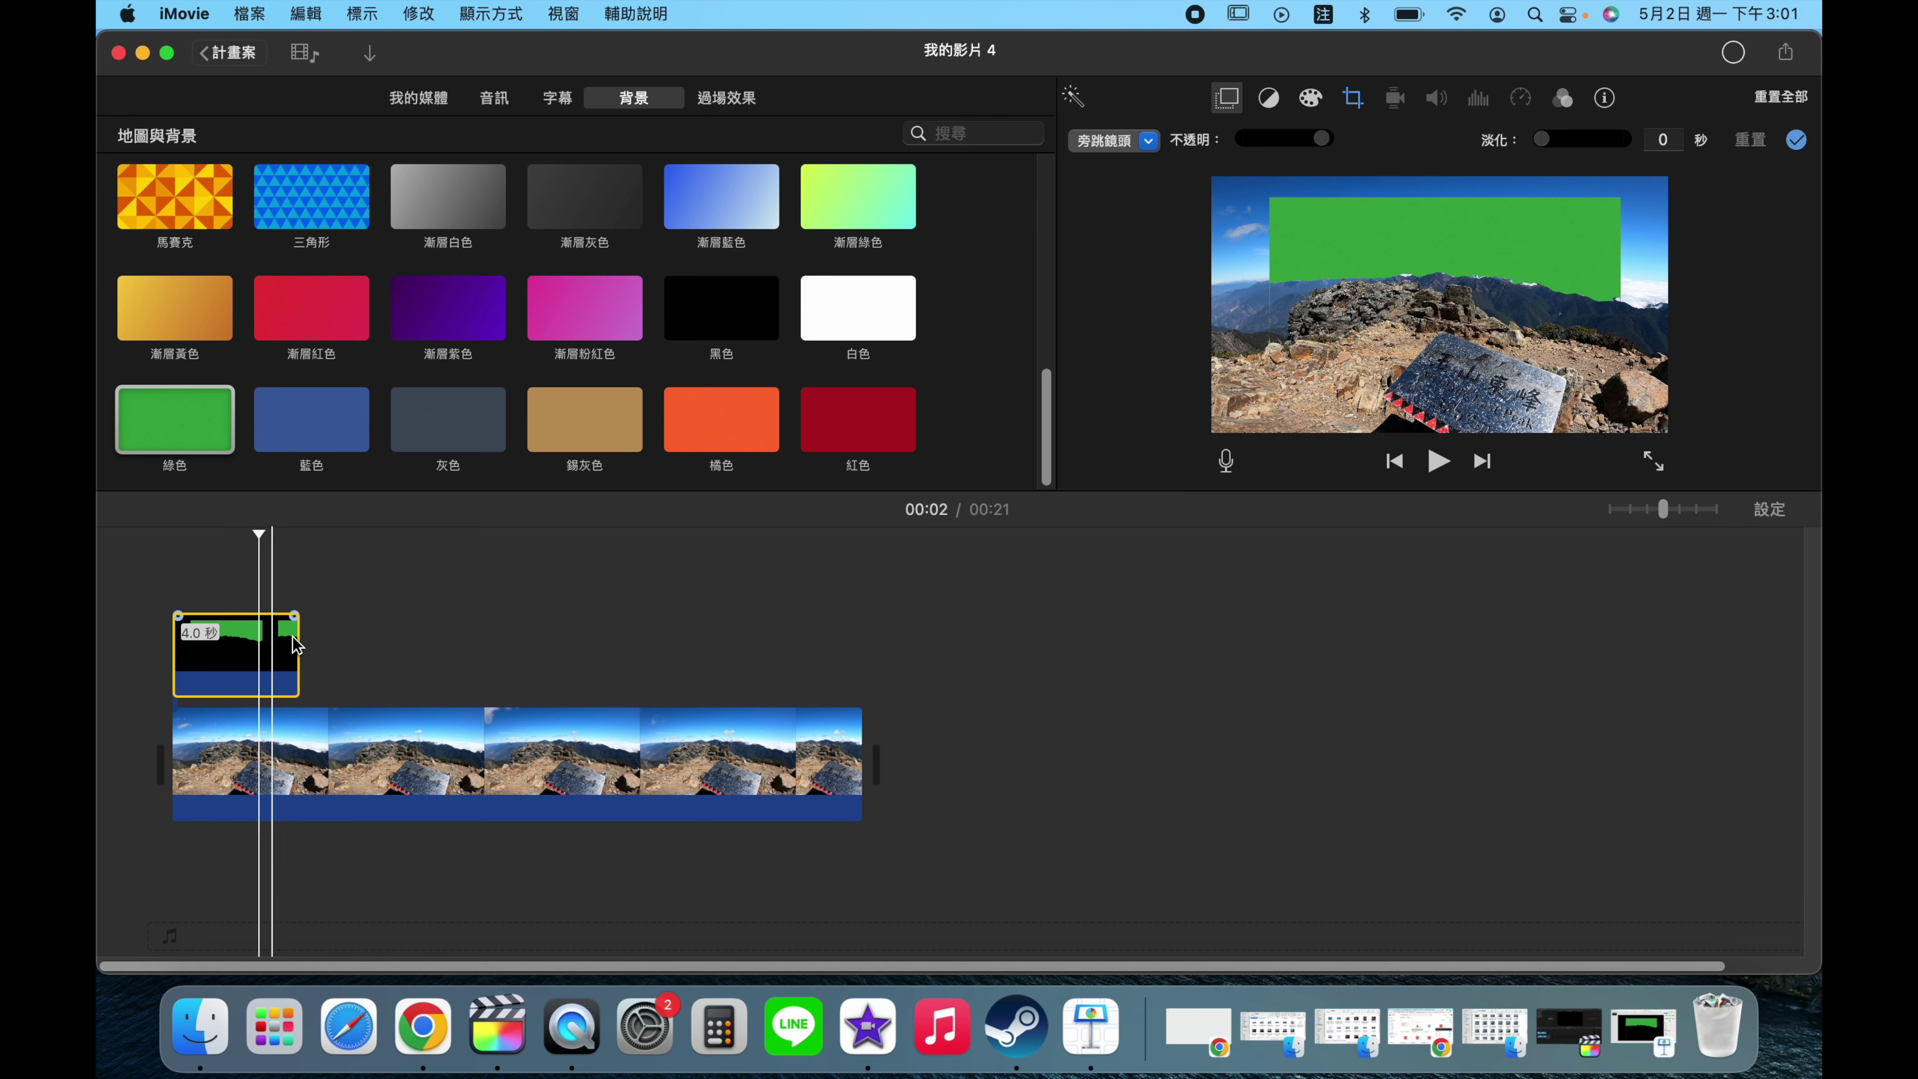
pyautogui.click(1354, 100)
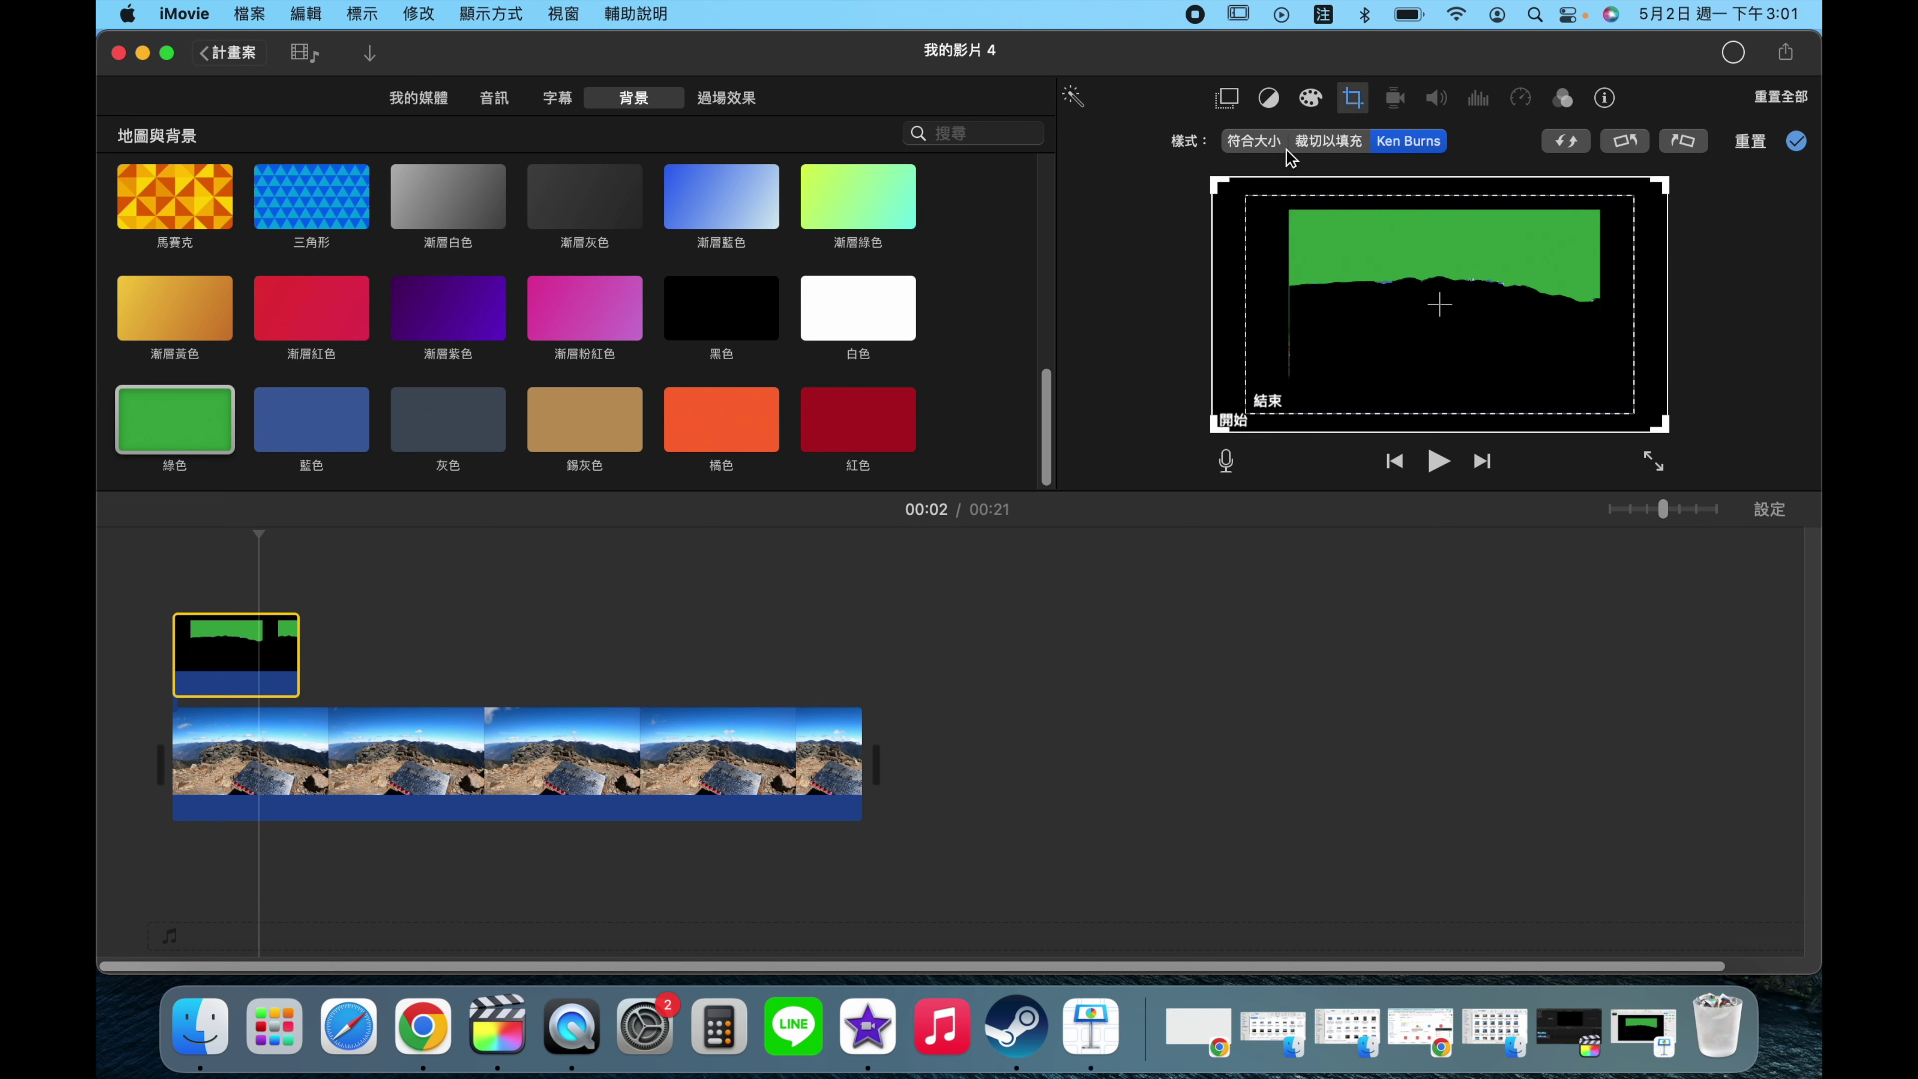
pyautogui.click(1328, 140)
pyautogui.moveTo(1214, 181); pyautogui.dragTo(1259, 223)
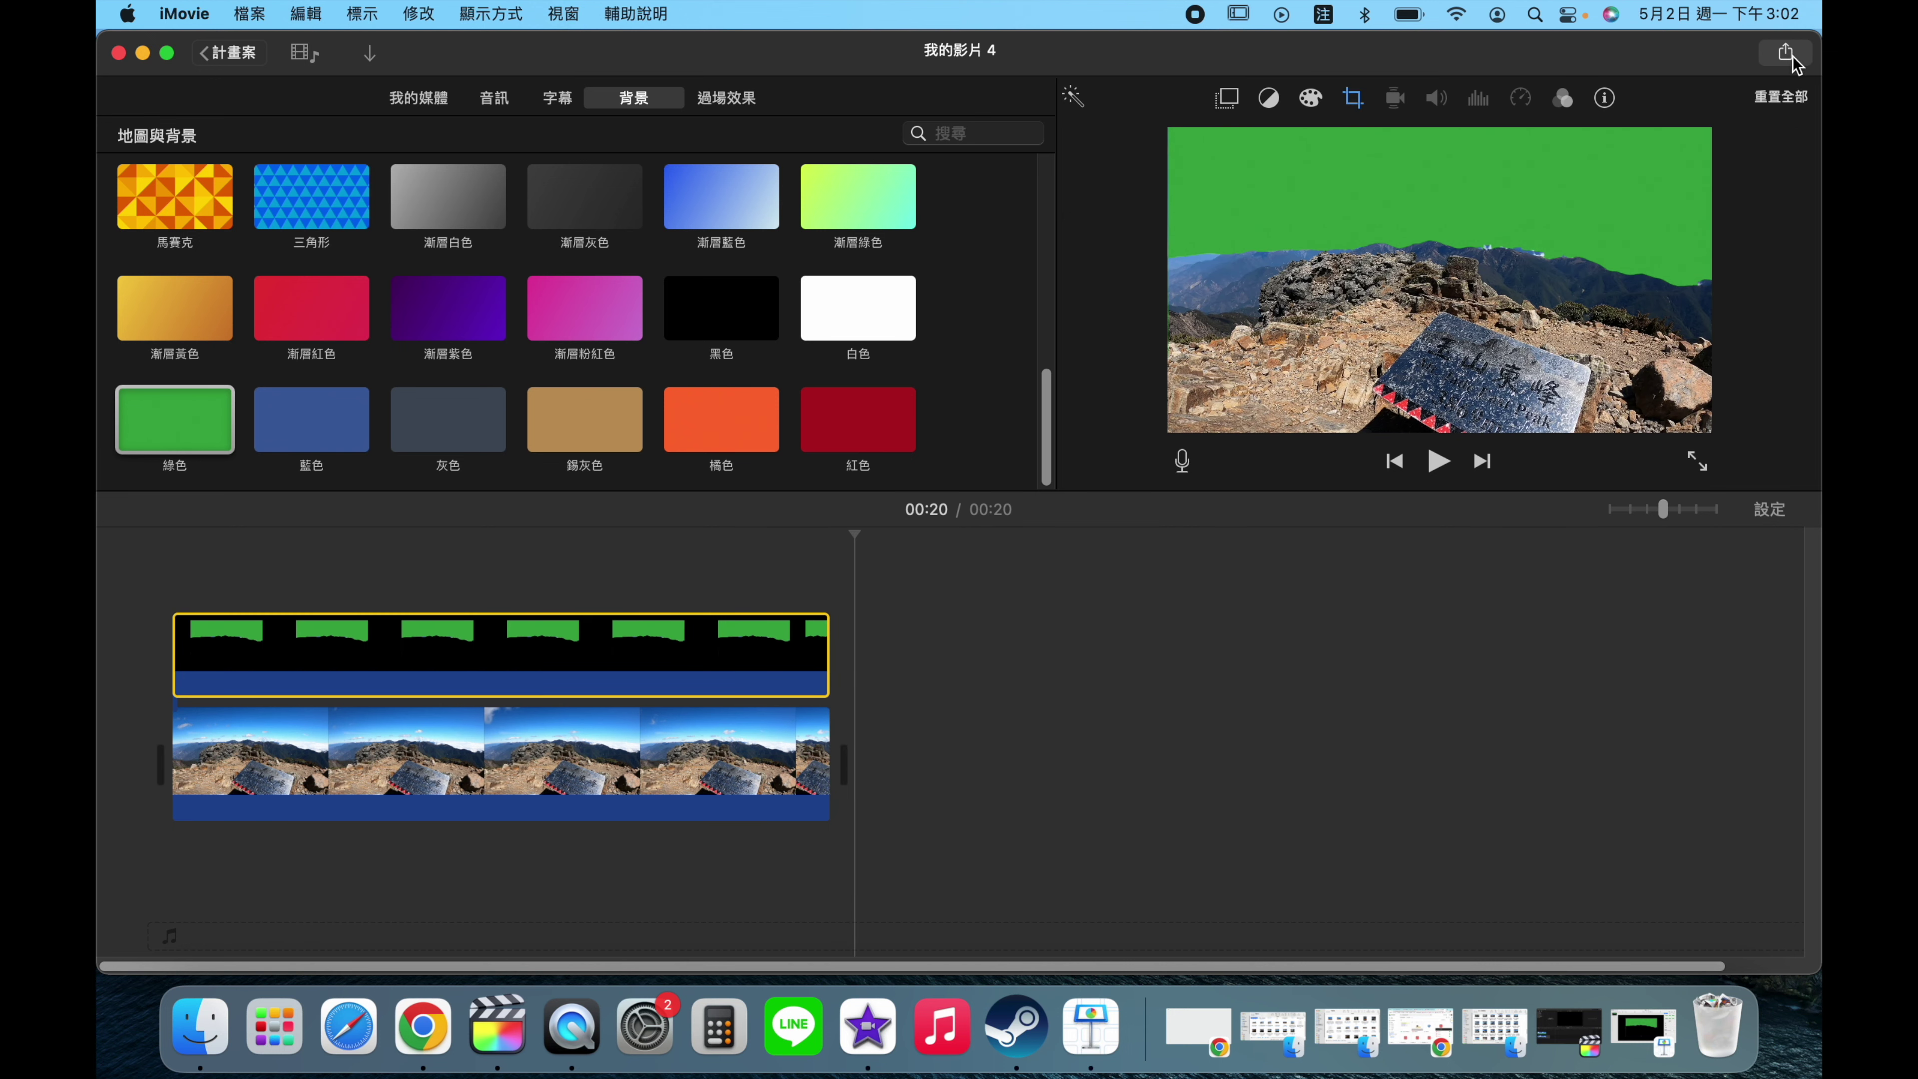
# - Start sharing the movie as a file at 1080p resolution
pyautogui.click(1786, 54)
pyautogui.click(1738, 268)
pyautogui.click(1114, 349)
pyautogui.click(1115, 341)
# - Save the exported movie to the Desktop under the name C片段
pyautogui.click(1330, 618)
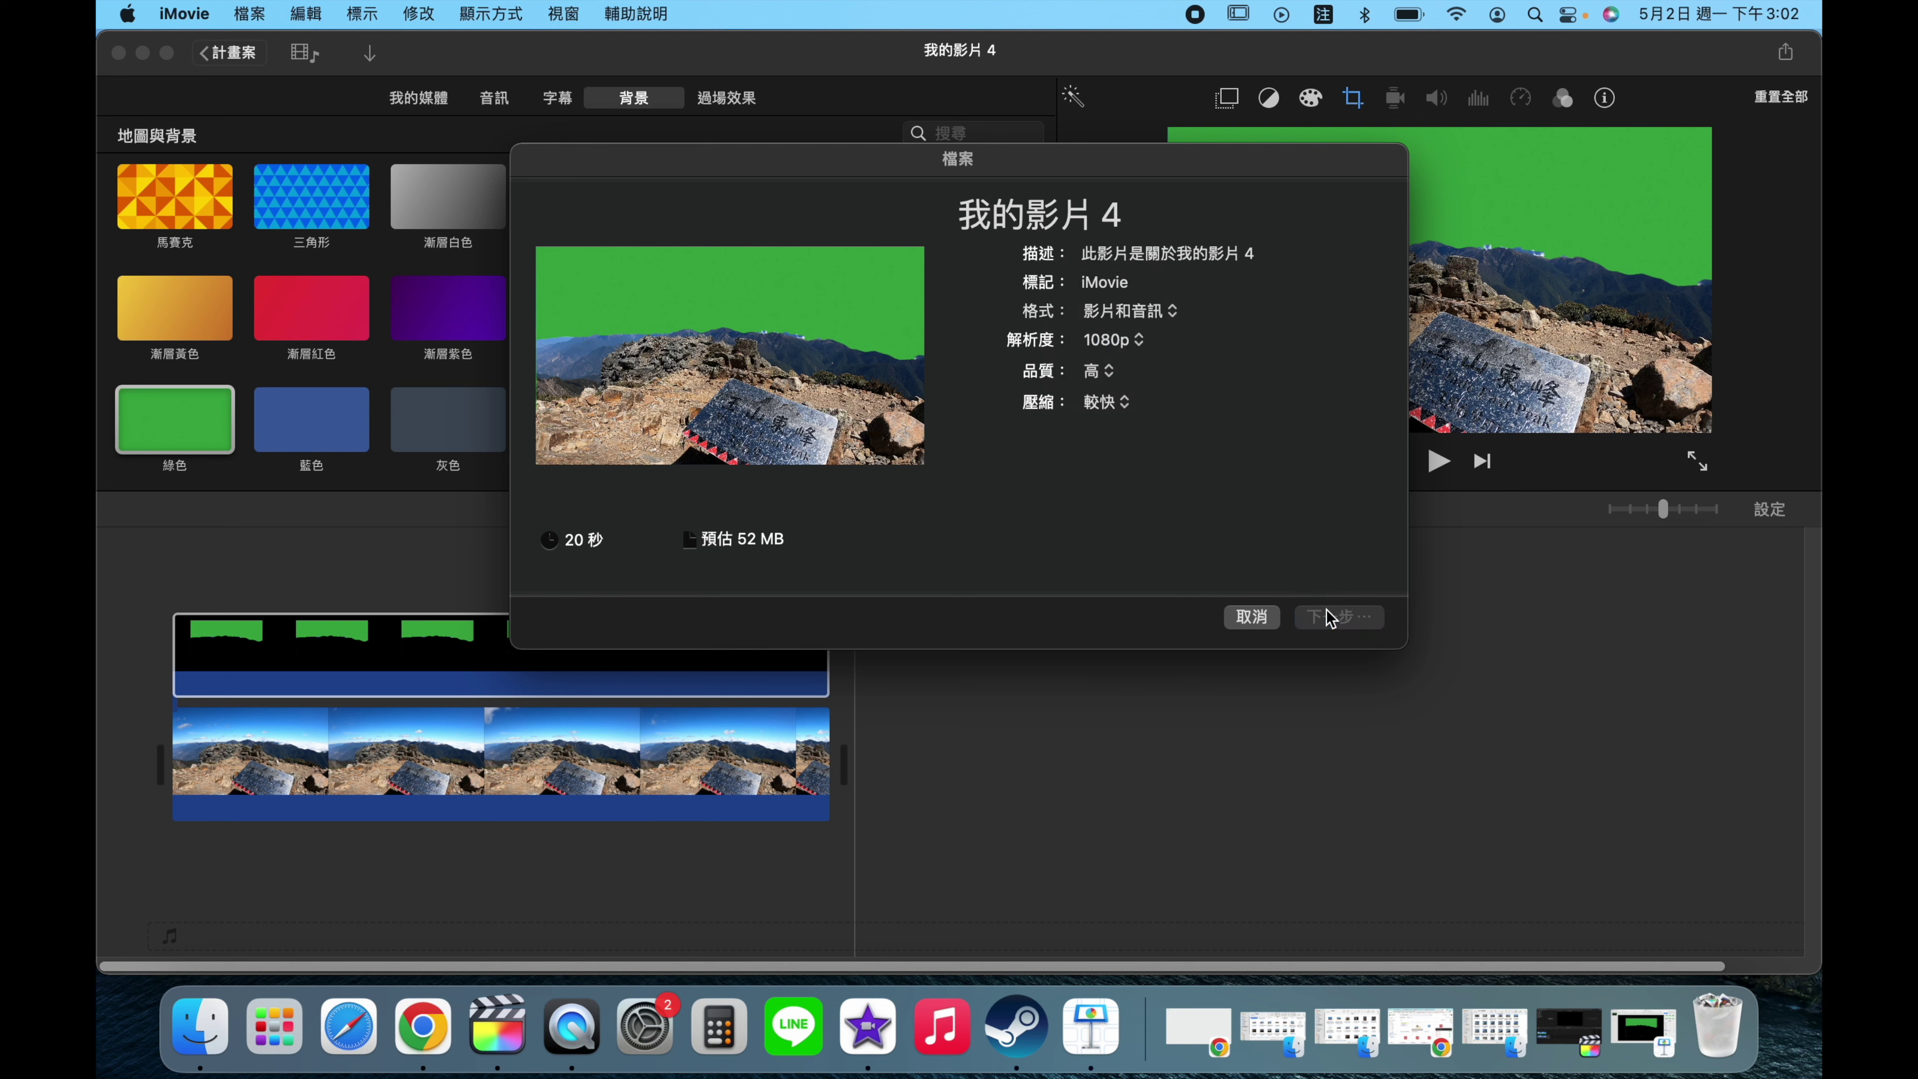
pyautogui.write('C')
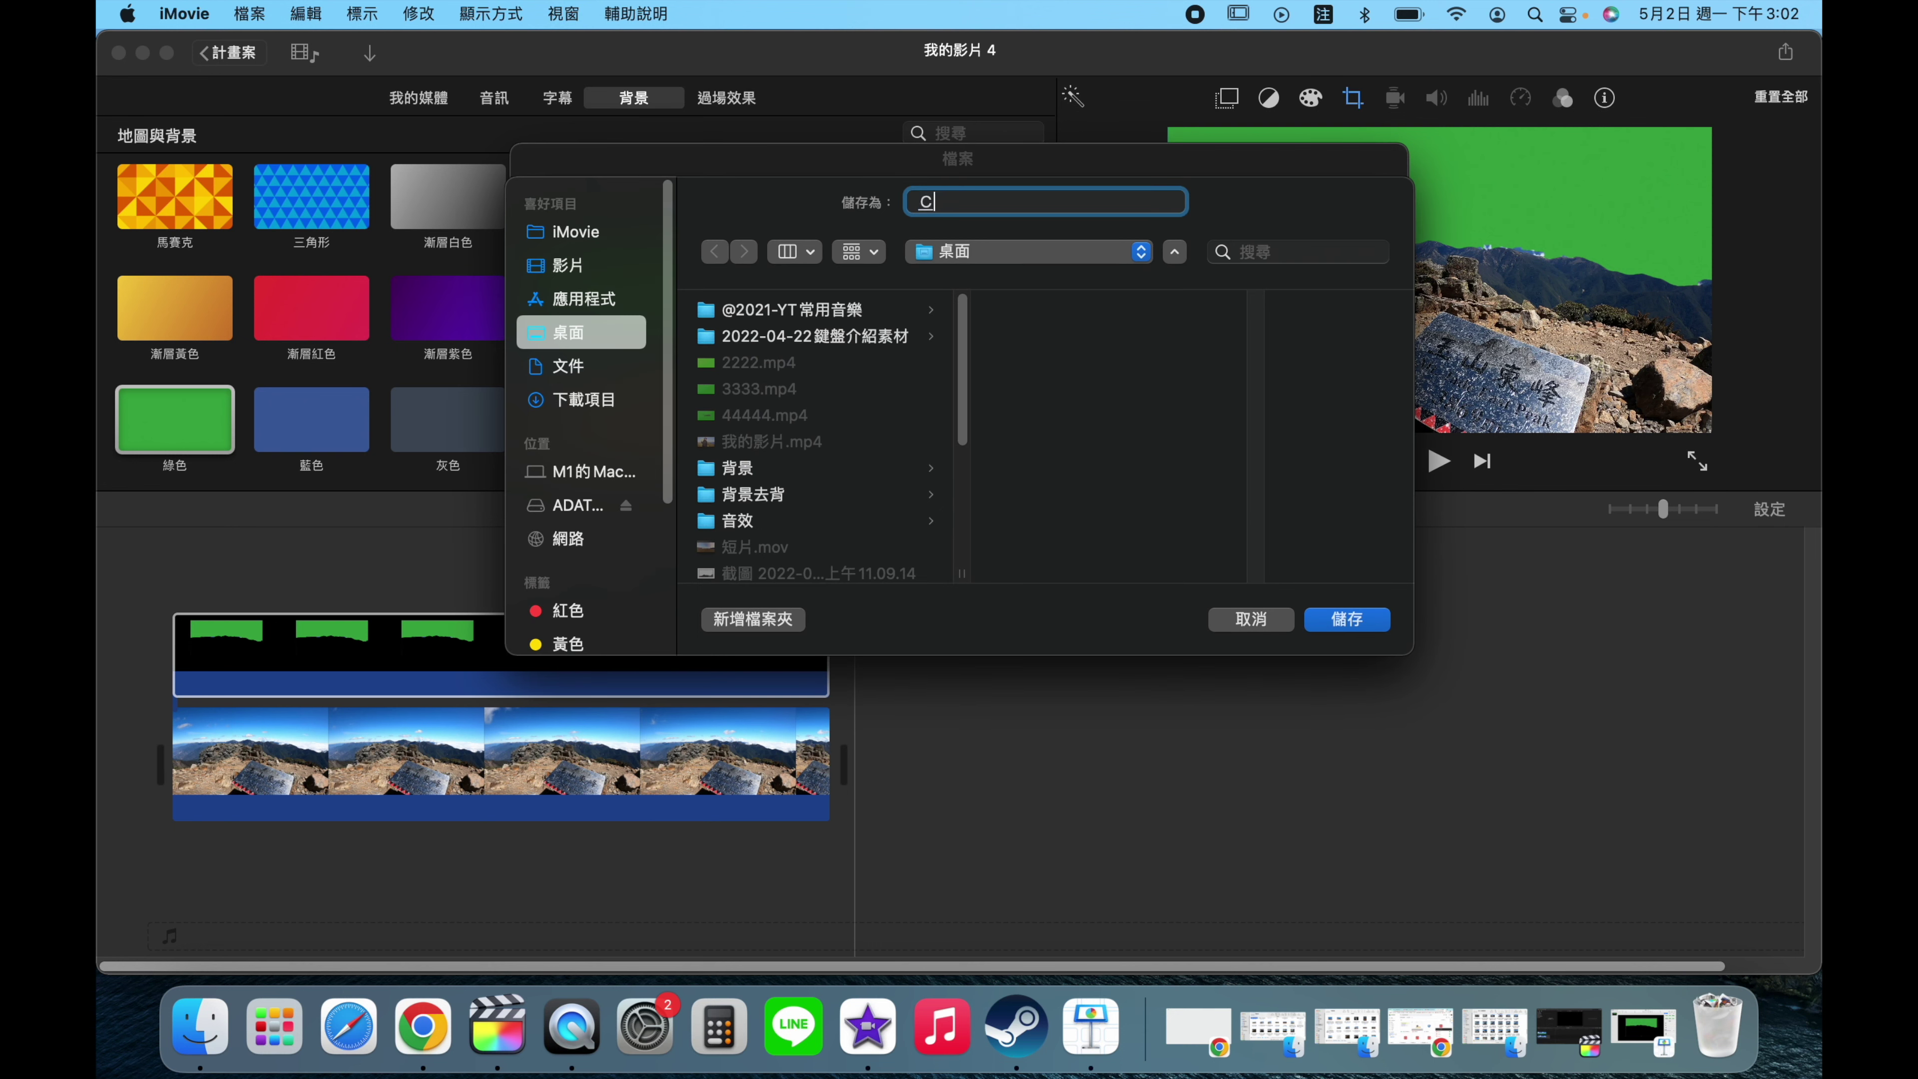
pyautogui.write('片段')
pyautogui.press('Return')
pyautogui.click(1342, 621)
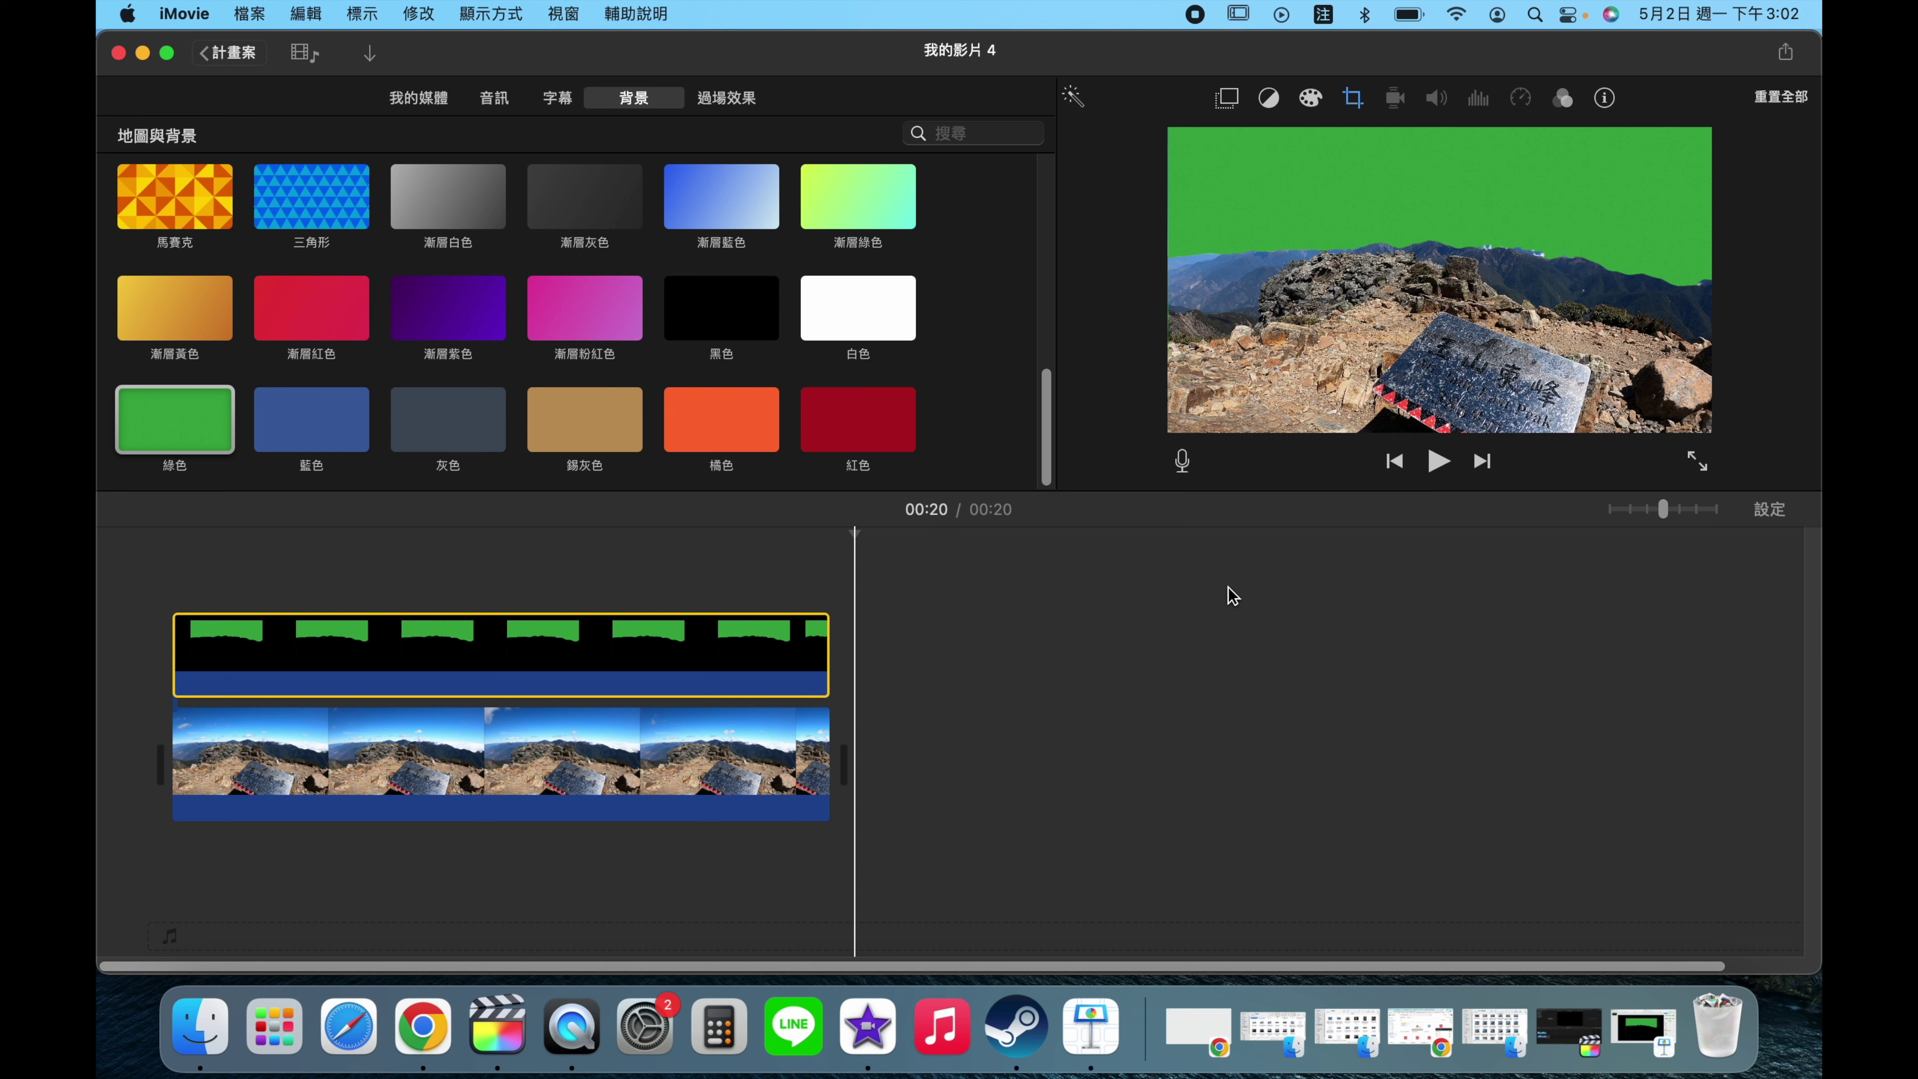
# - Minimize iMovie and Finder, move C片段.mp4 to an open desktop spot, and bring up Final Cut Pro
pyautogui.click(145, 50)
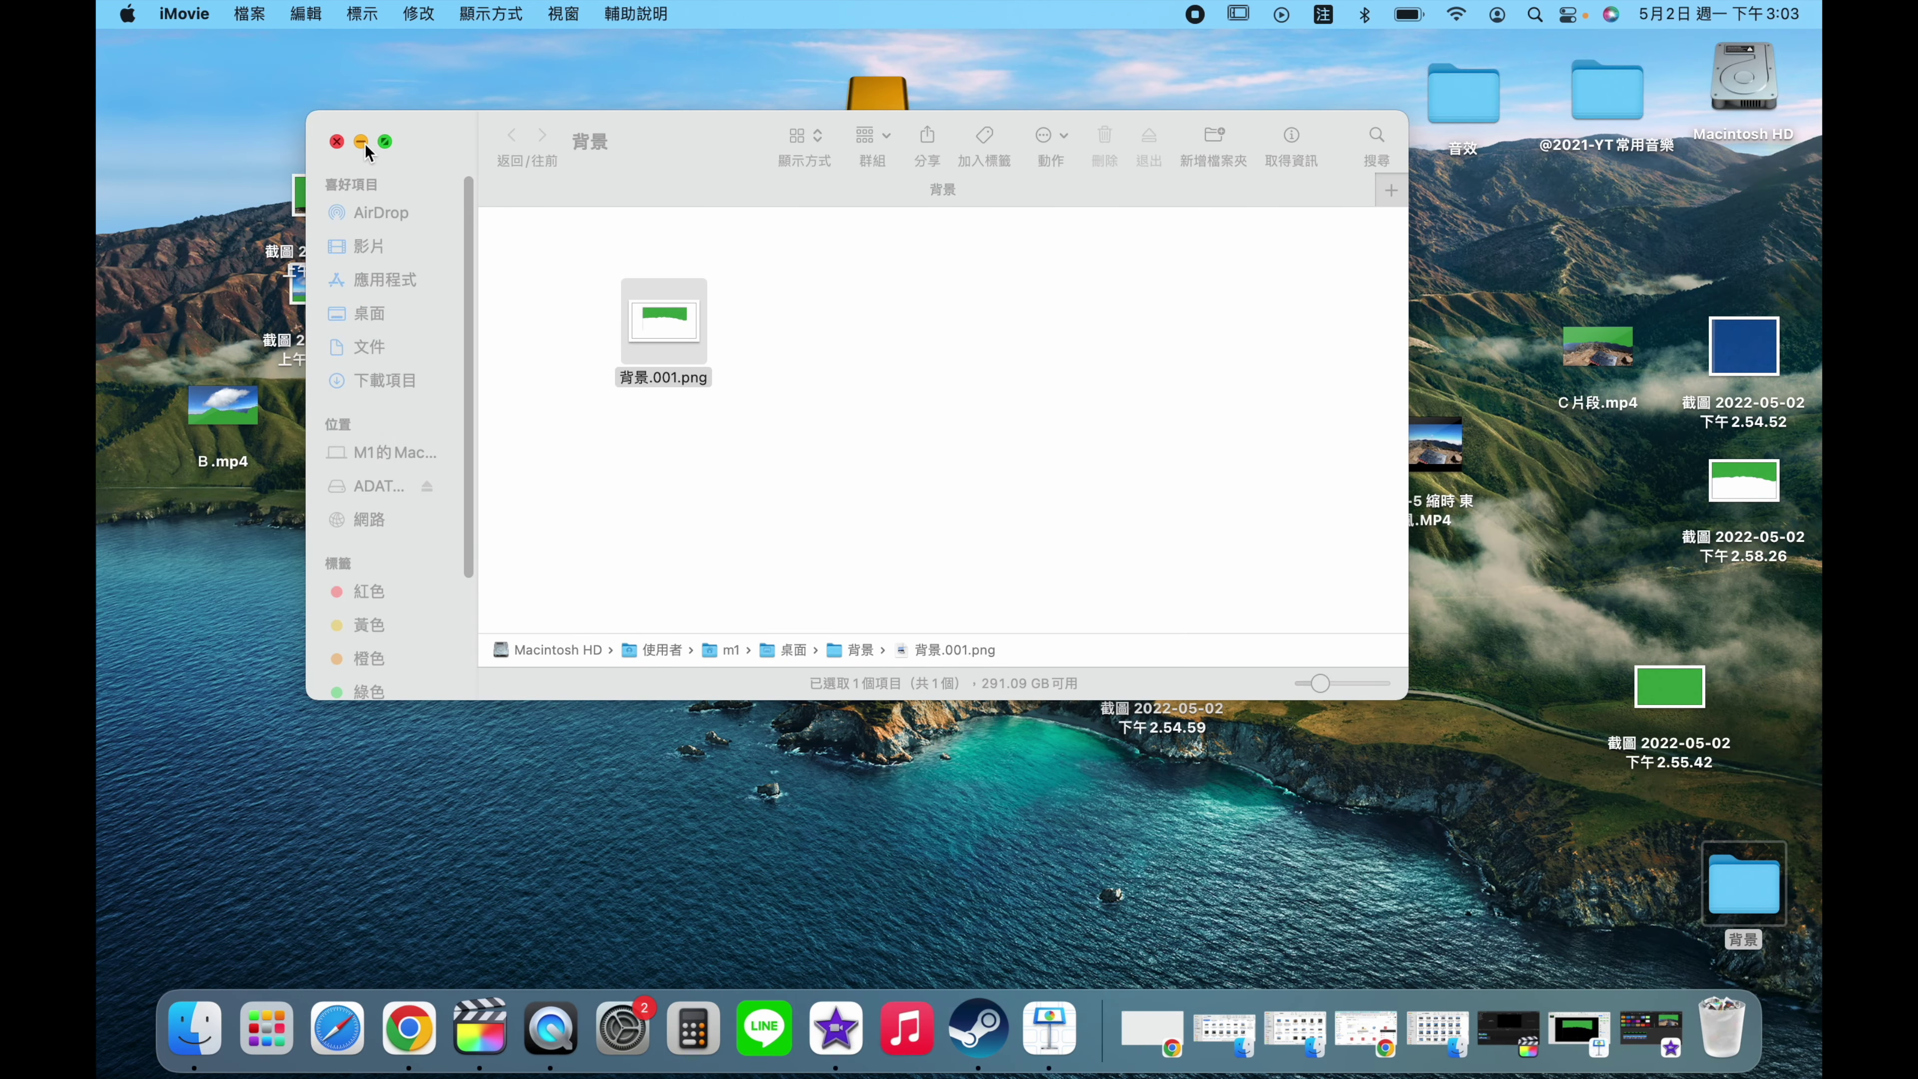
pyautogui.click(361, 142)
pyautogui.moveTo(1597, 346); pyautogui.dragTo(1467, 686)
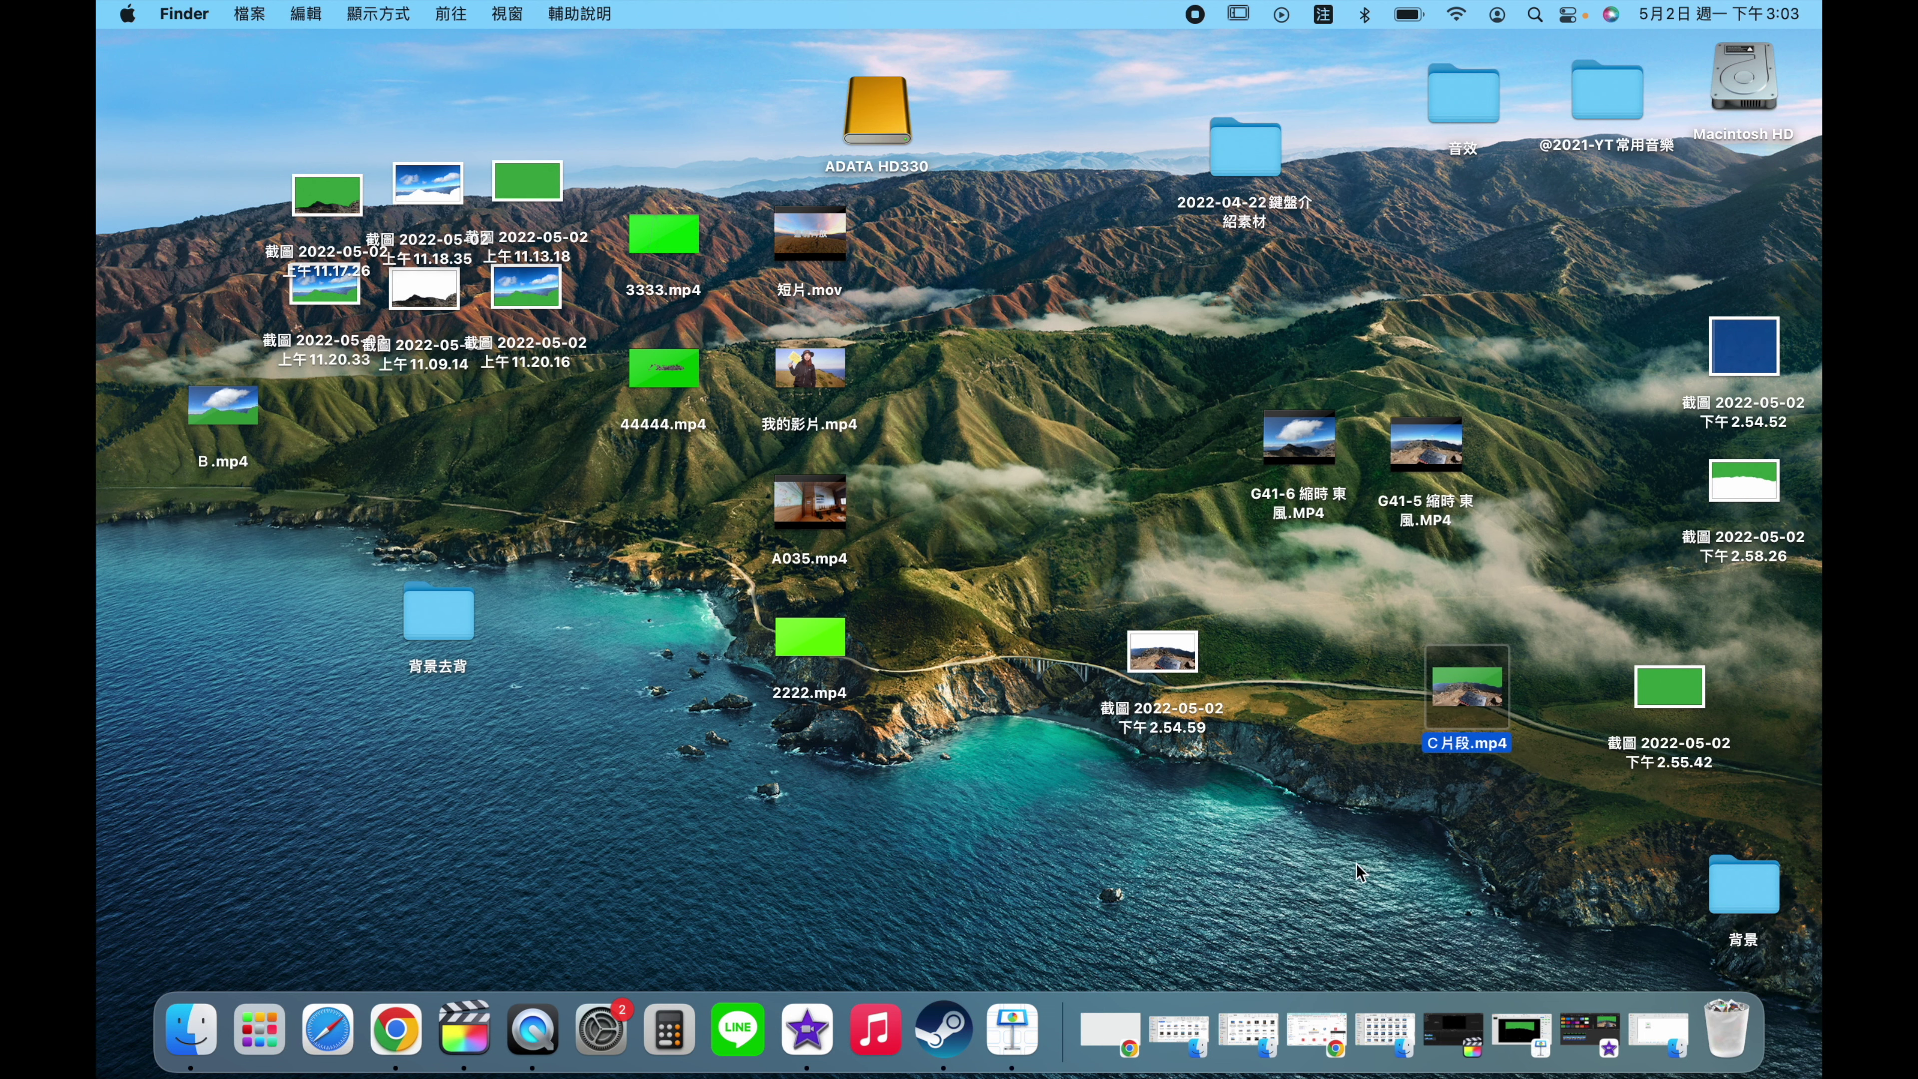
pyautogui.click(464, 1027)
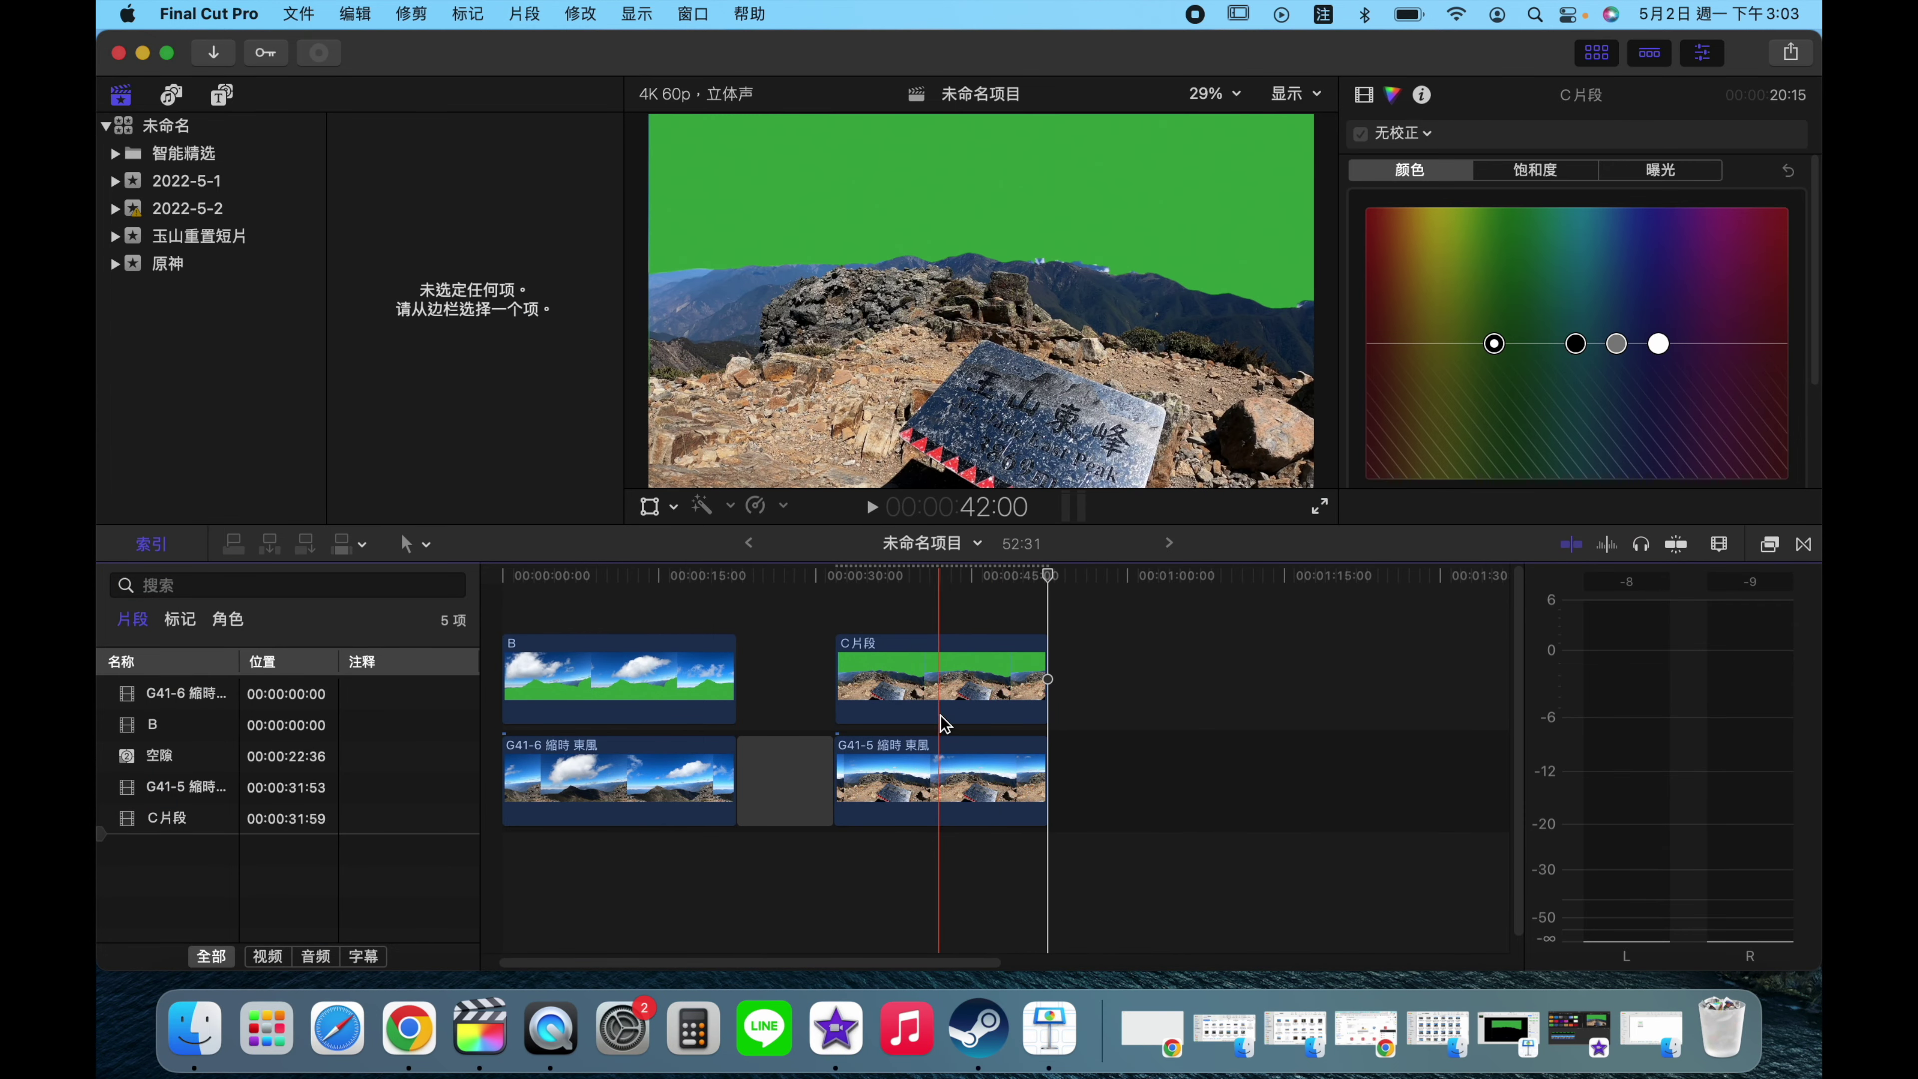
# - Apply the 网版 effect from the 风格化 stylize category to the C片段 clip
pyautogui.click(956, 689)
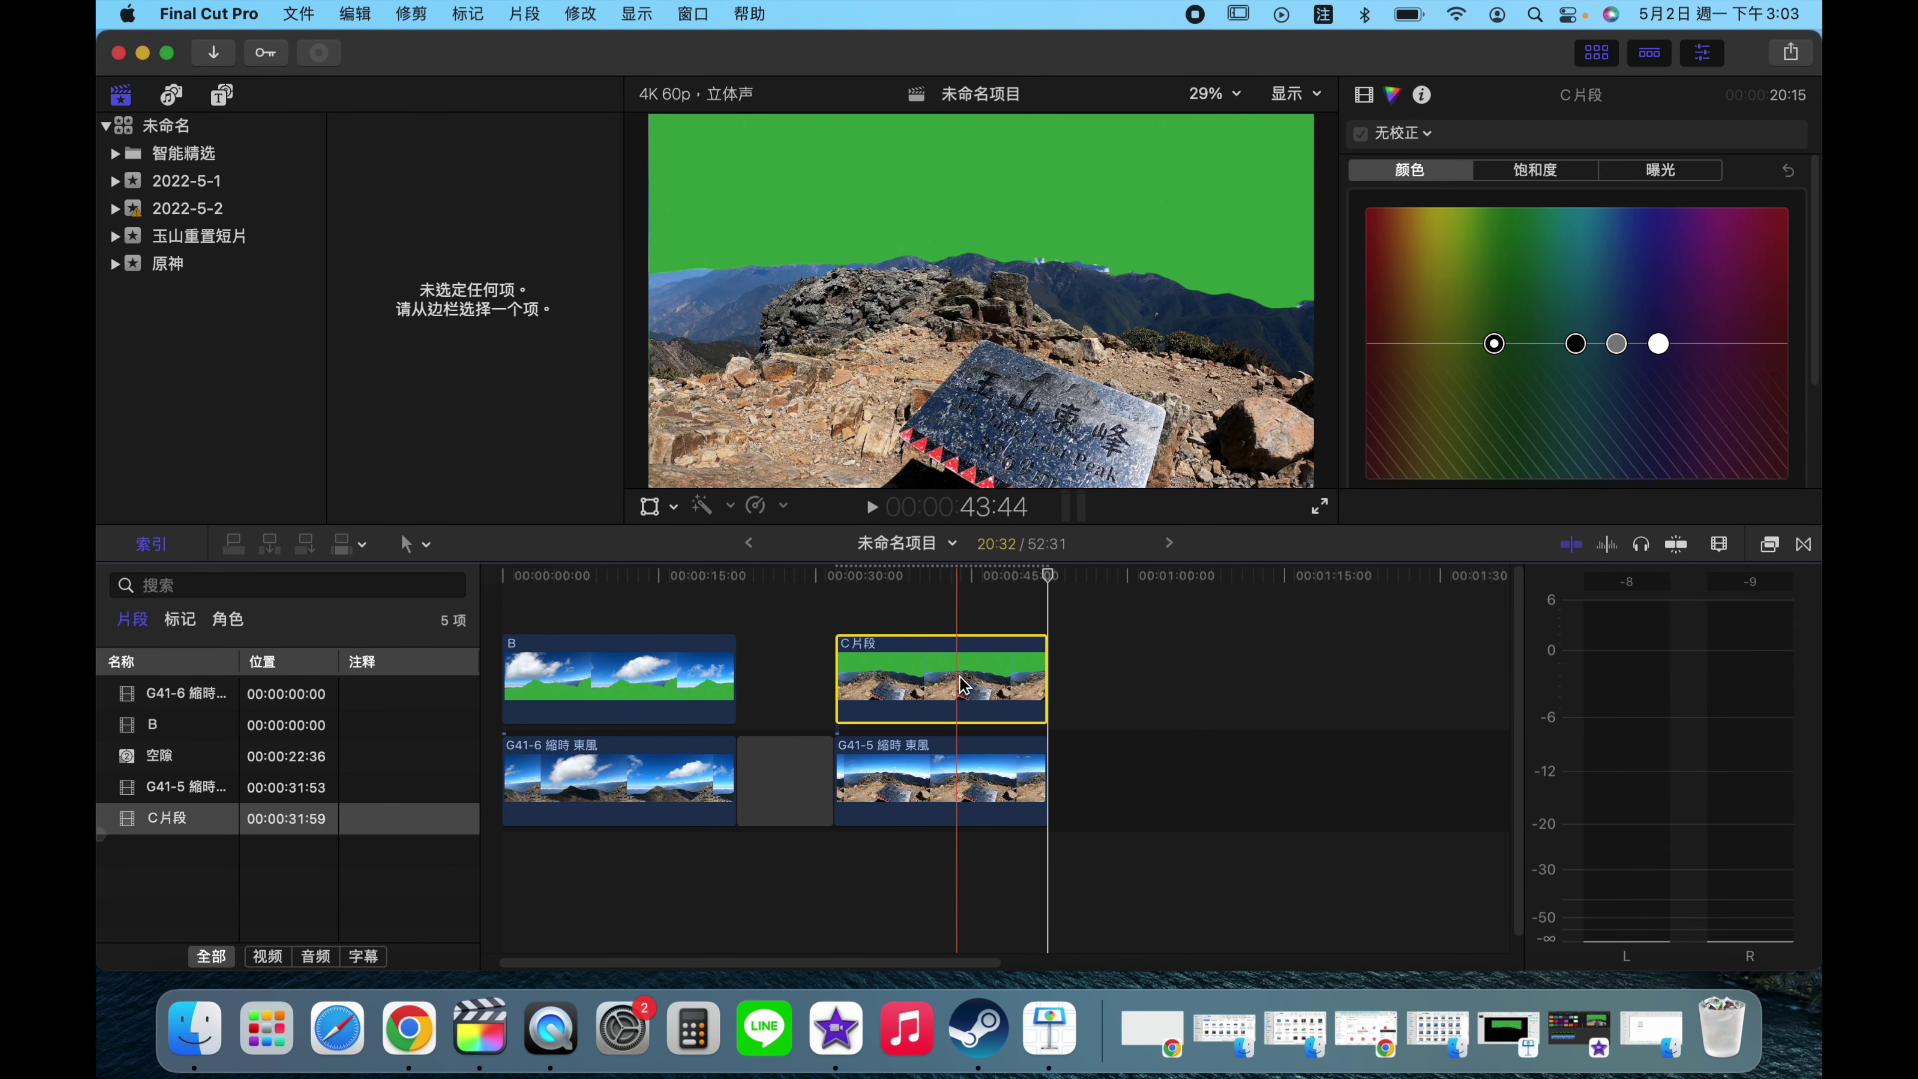
pyautogui.click(1769, 544)
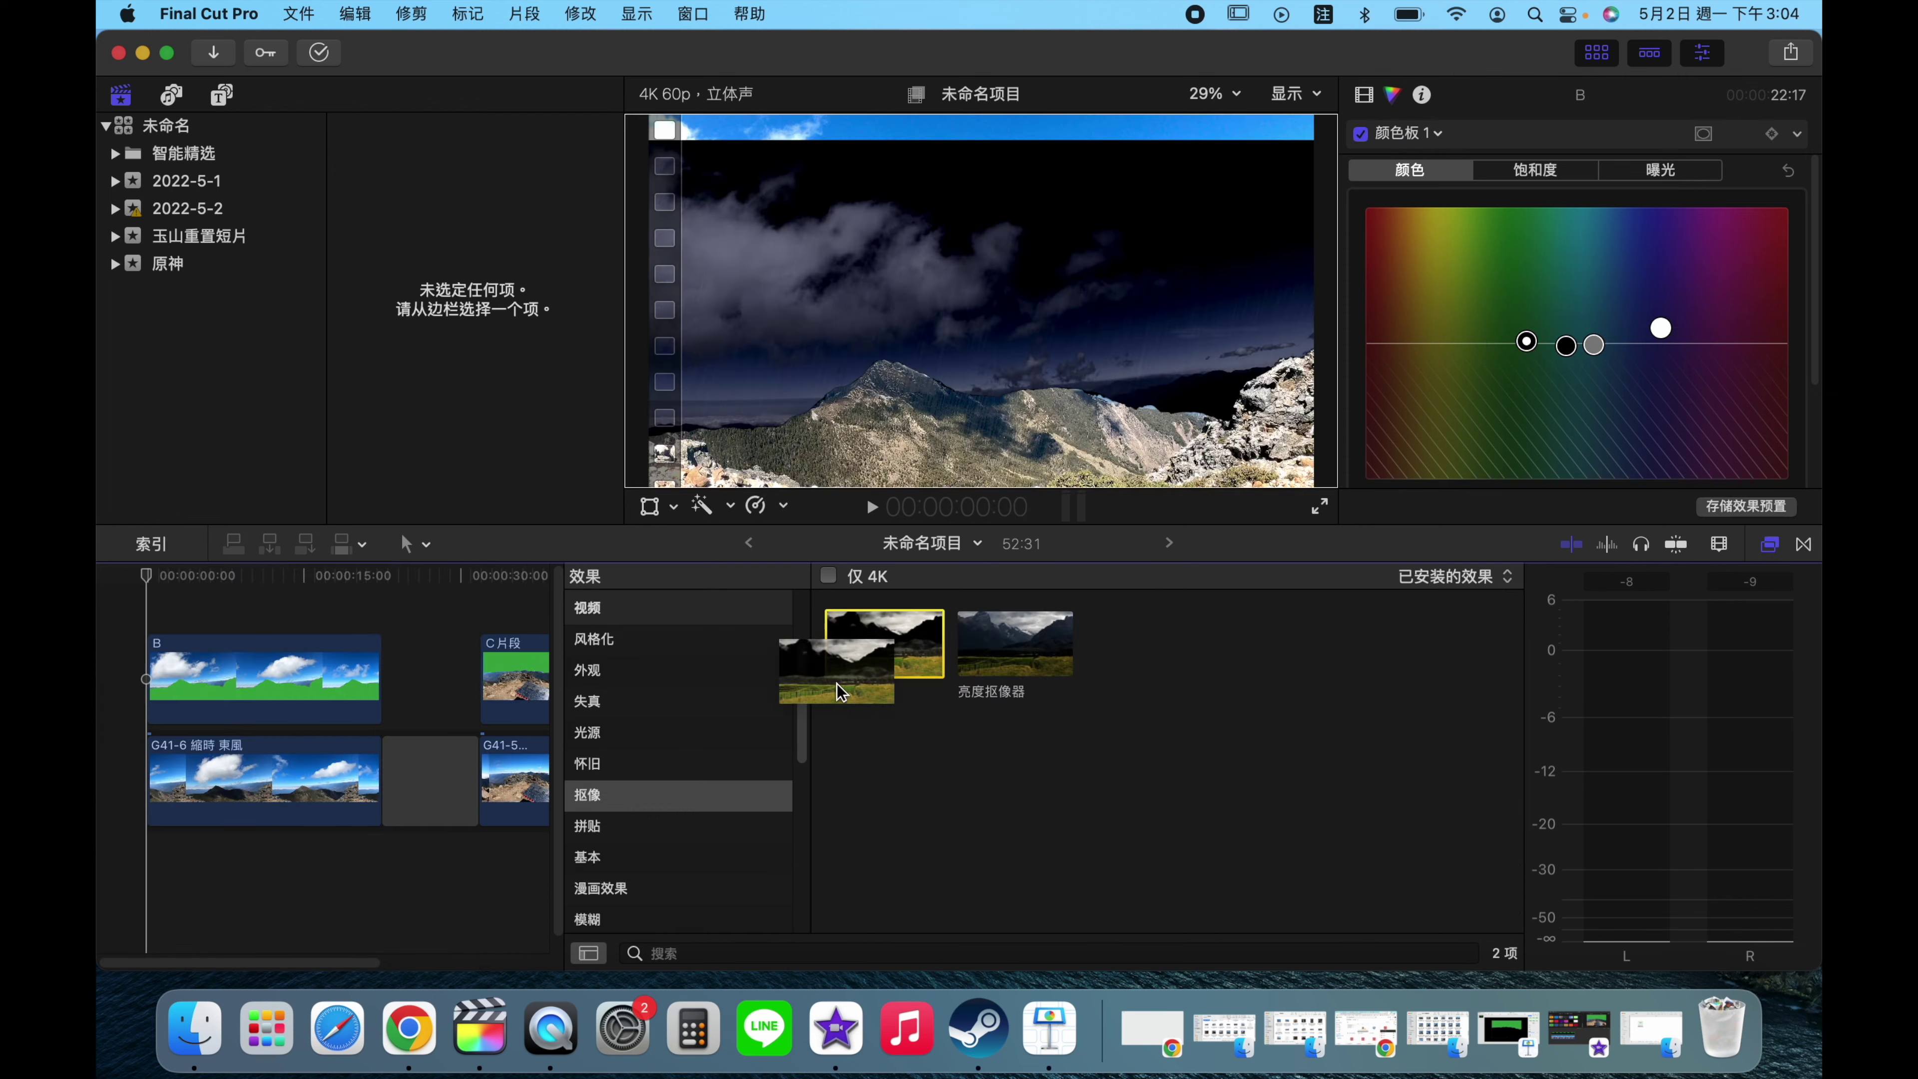
pyautogui.moveTo(883, 642); pyautogui.dragTo(513, 680)
pyautogui.click(634, 642)
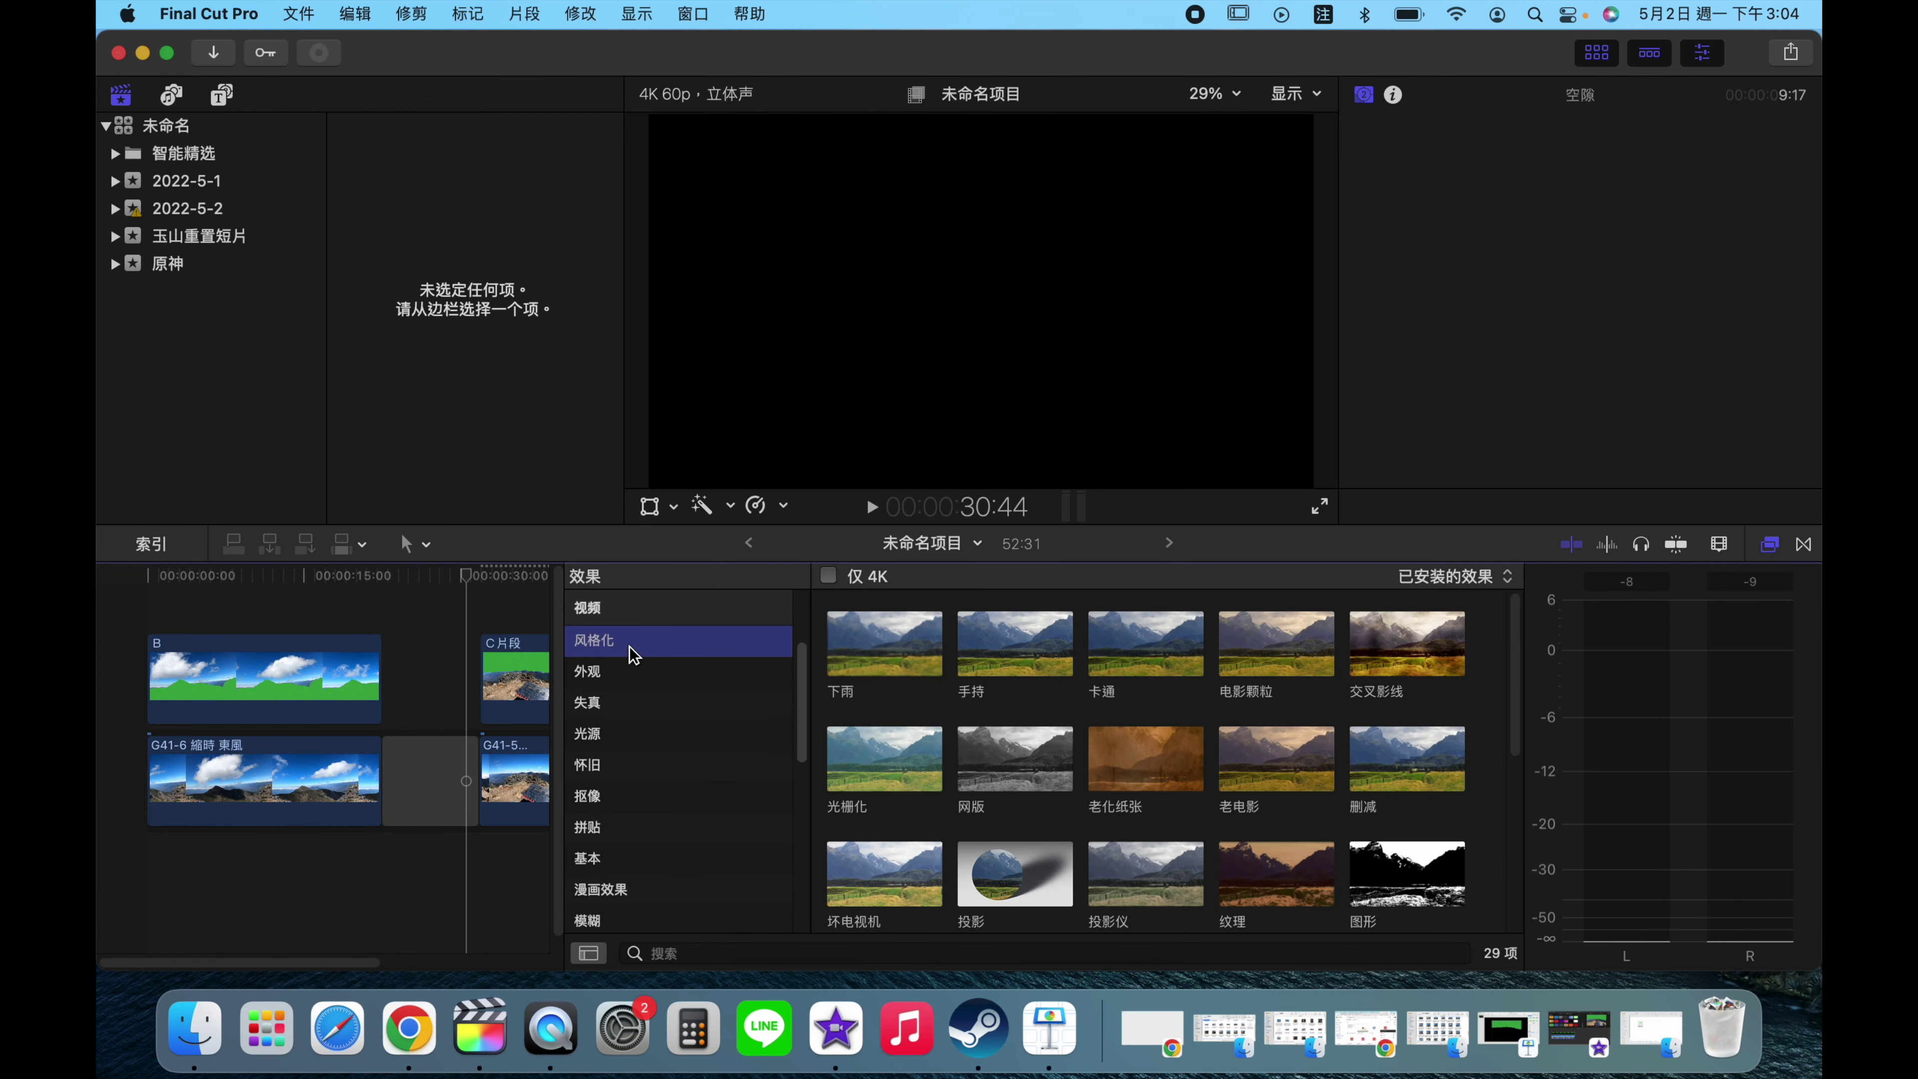
pyautogui.moveTo(1064, 786); pyautogui.dragTo(526, 721)
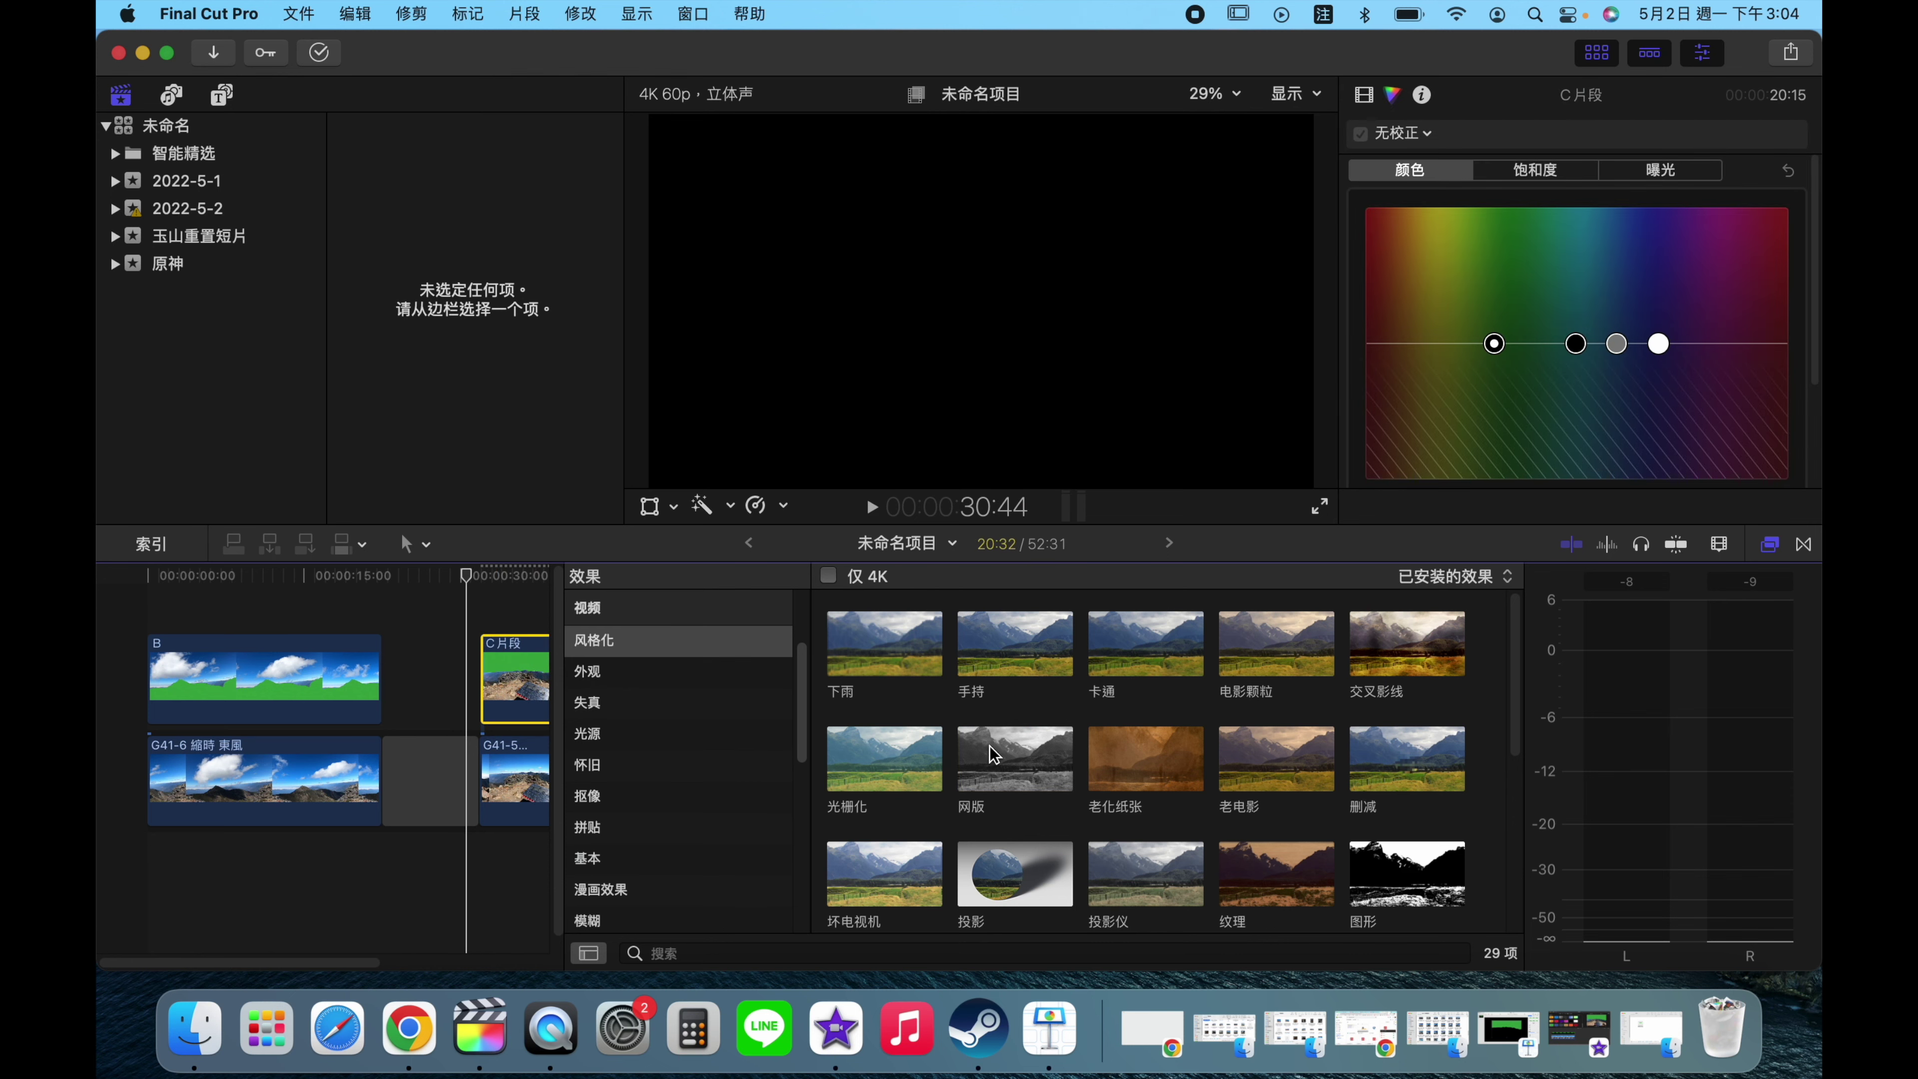
# - Hide the effects browser to widen the timeline and reselect the C片段 clip
pyautogui.click(476, 696)
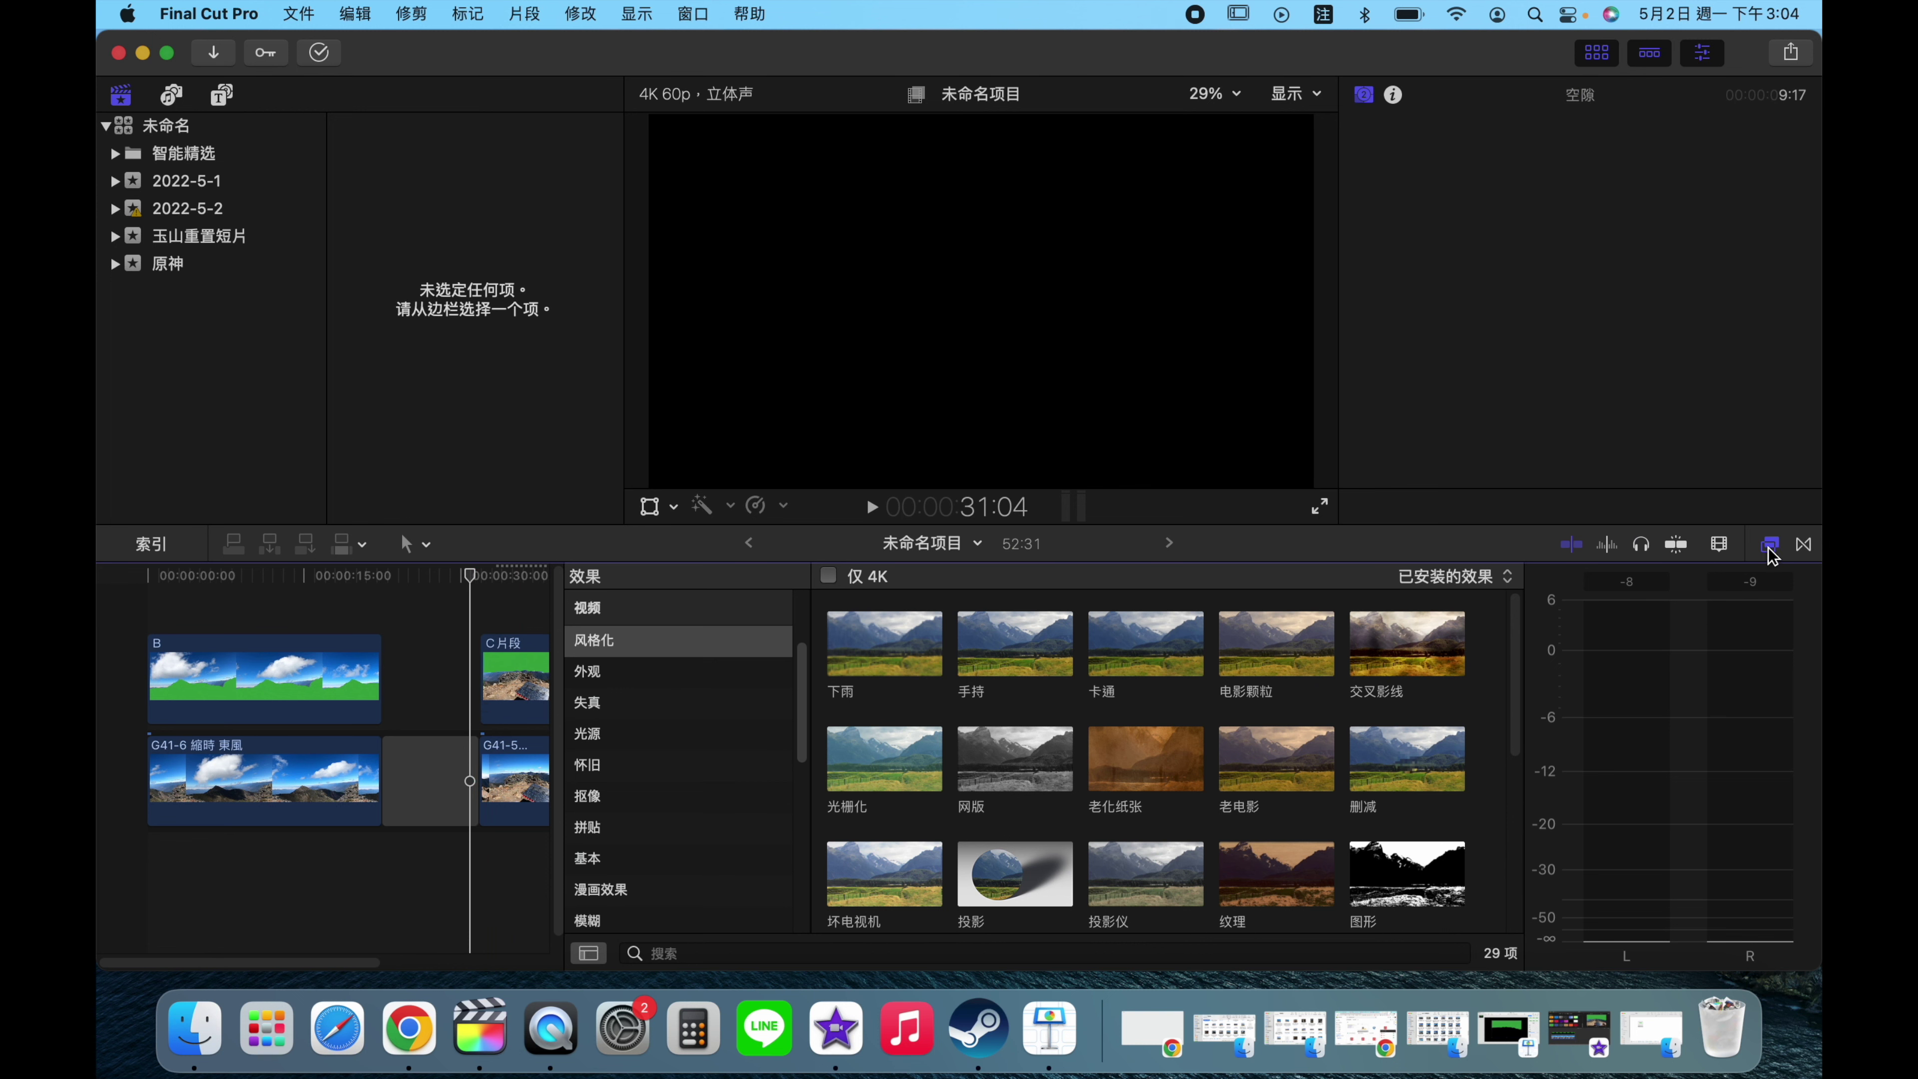
pyautogui.click(1768, 550)
pyautogui.click(572, 696)
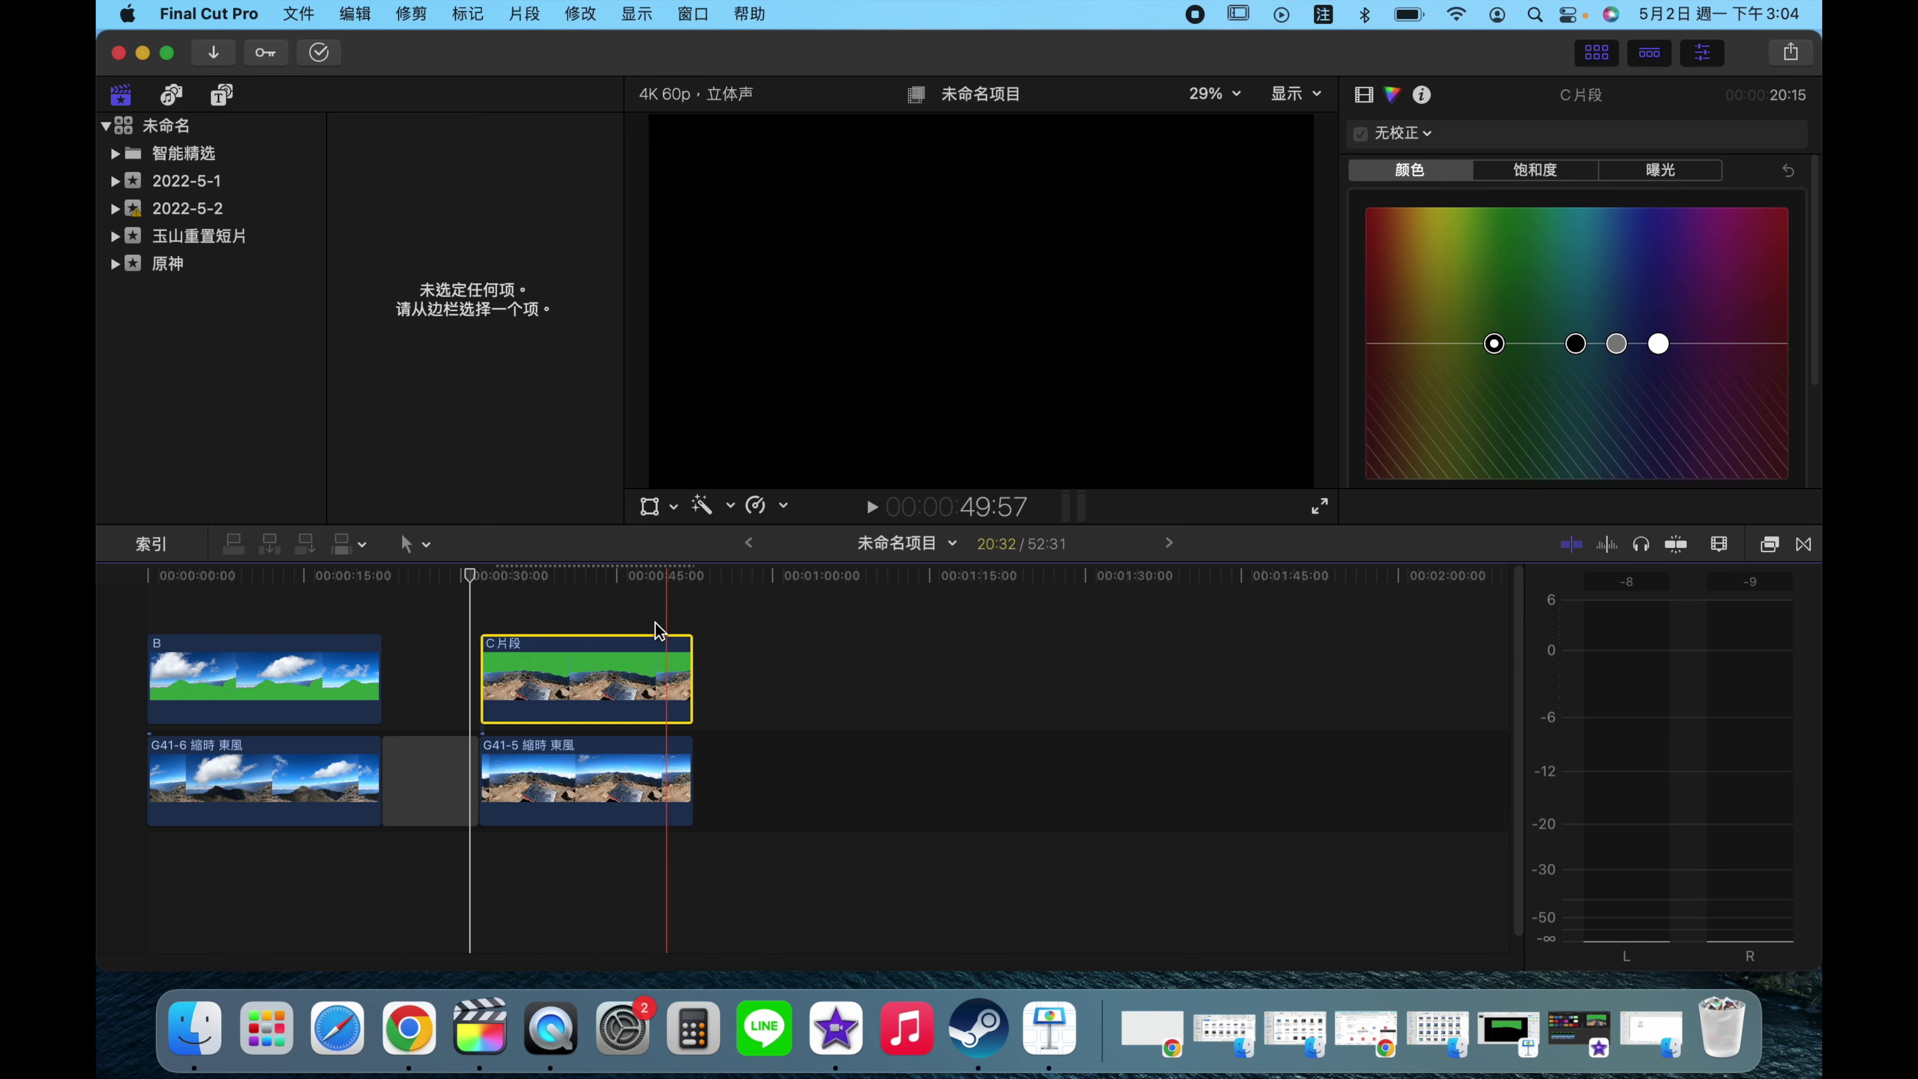
# - Raise the C片段 clip's mid-tone exposure on the Color Board
pyautogui.click(595, 691)
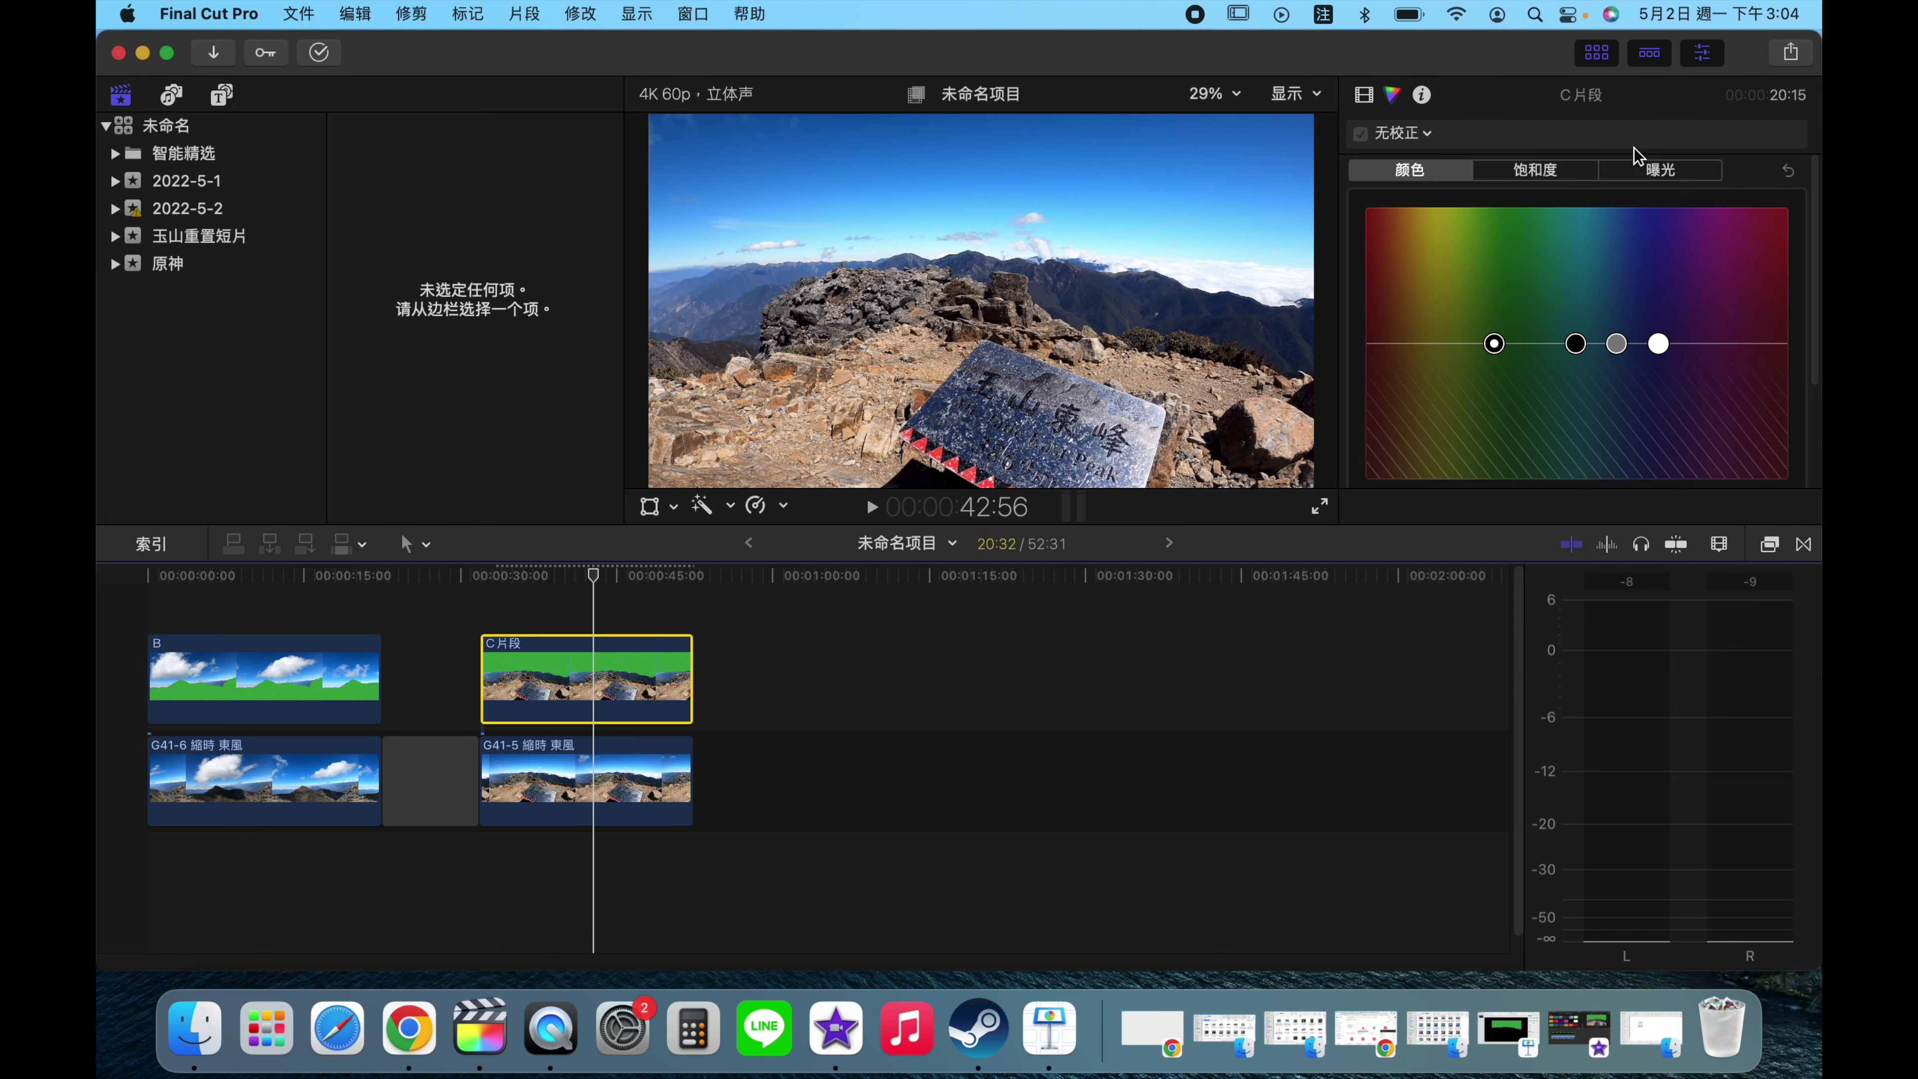
pyautogui.click(1638, 168)
pyautogui.moveTo(1616, 343)
pyautogui.mouseDown()
pyautogui.moveTo(1603, 305)
pyautogui.moveTo(1592, 406)
pyautogui.moveTo(1589, 349)
pyautogui.mouseUp()
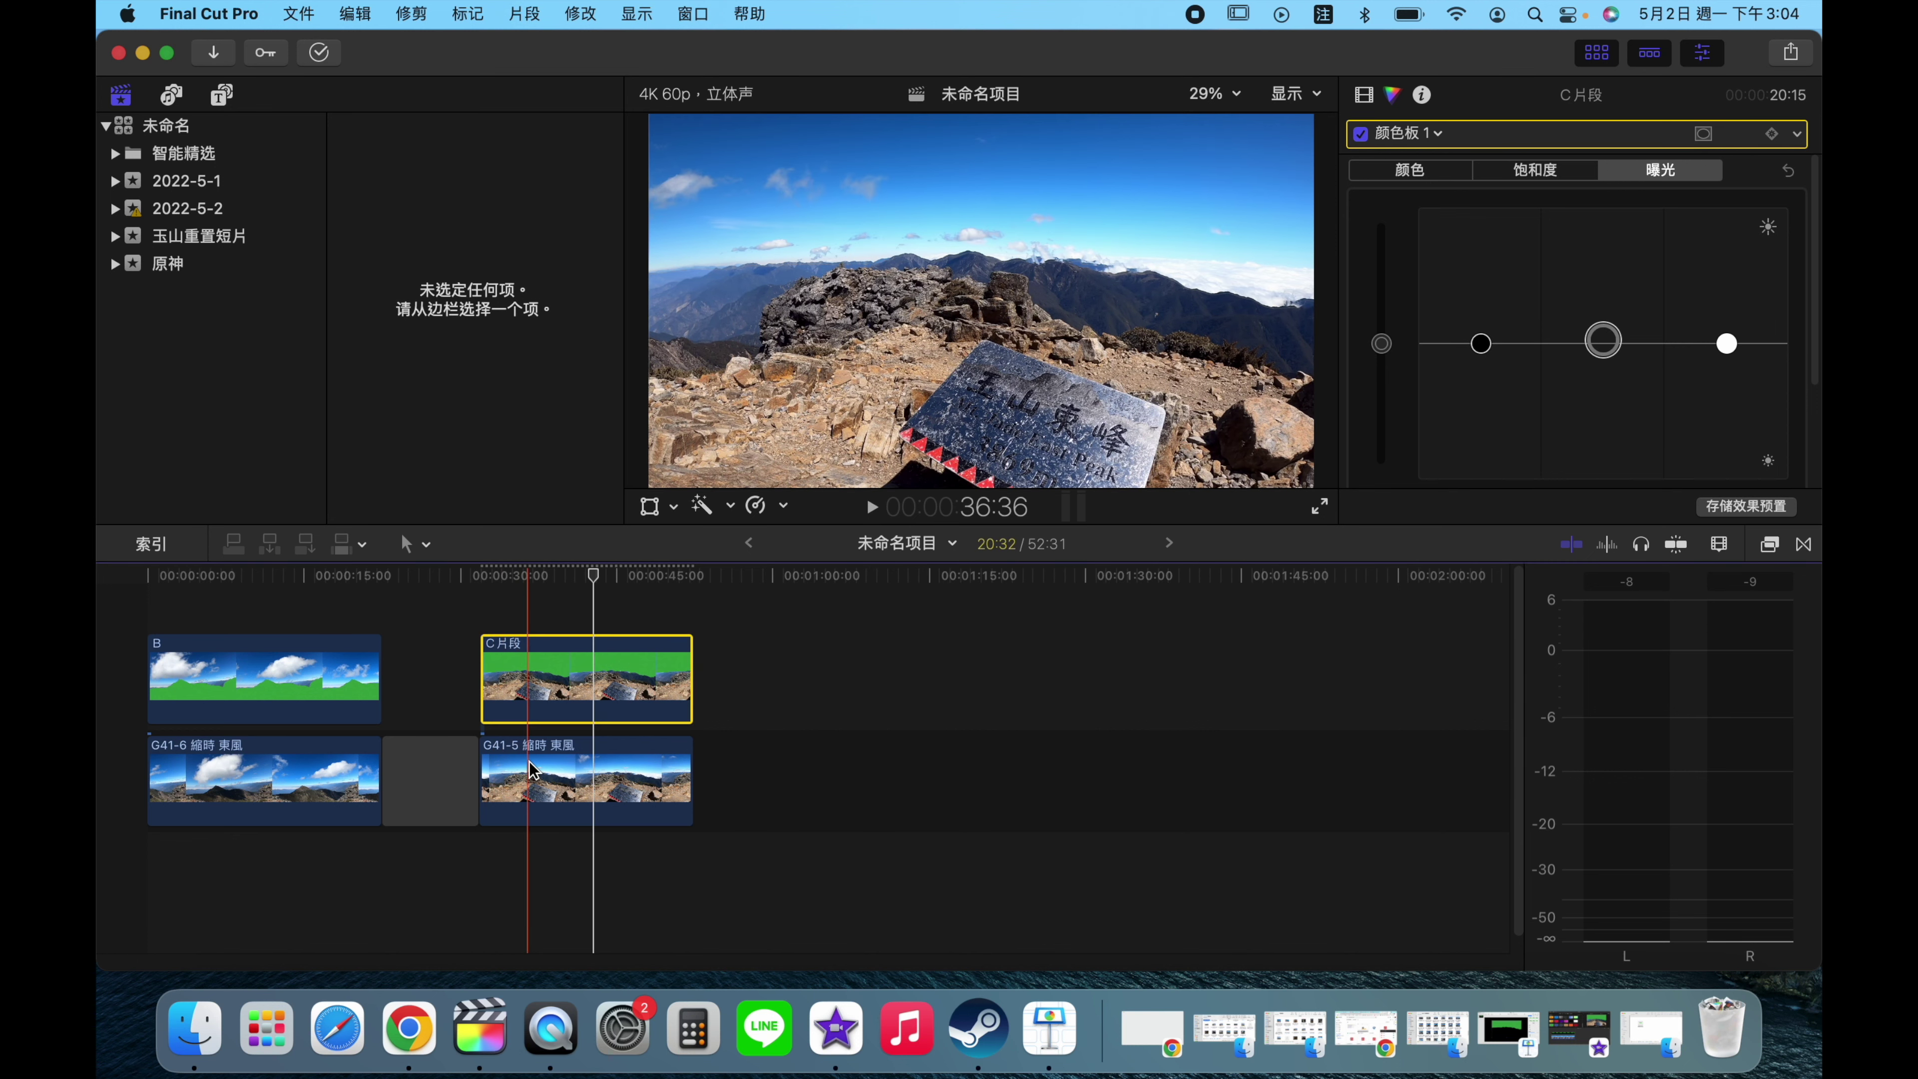
# - Lower the G41-5 clip's mid-tone, shadow and highlight exposure to deepen the sky
pyautogui.click(544, 776)
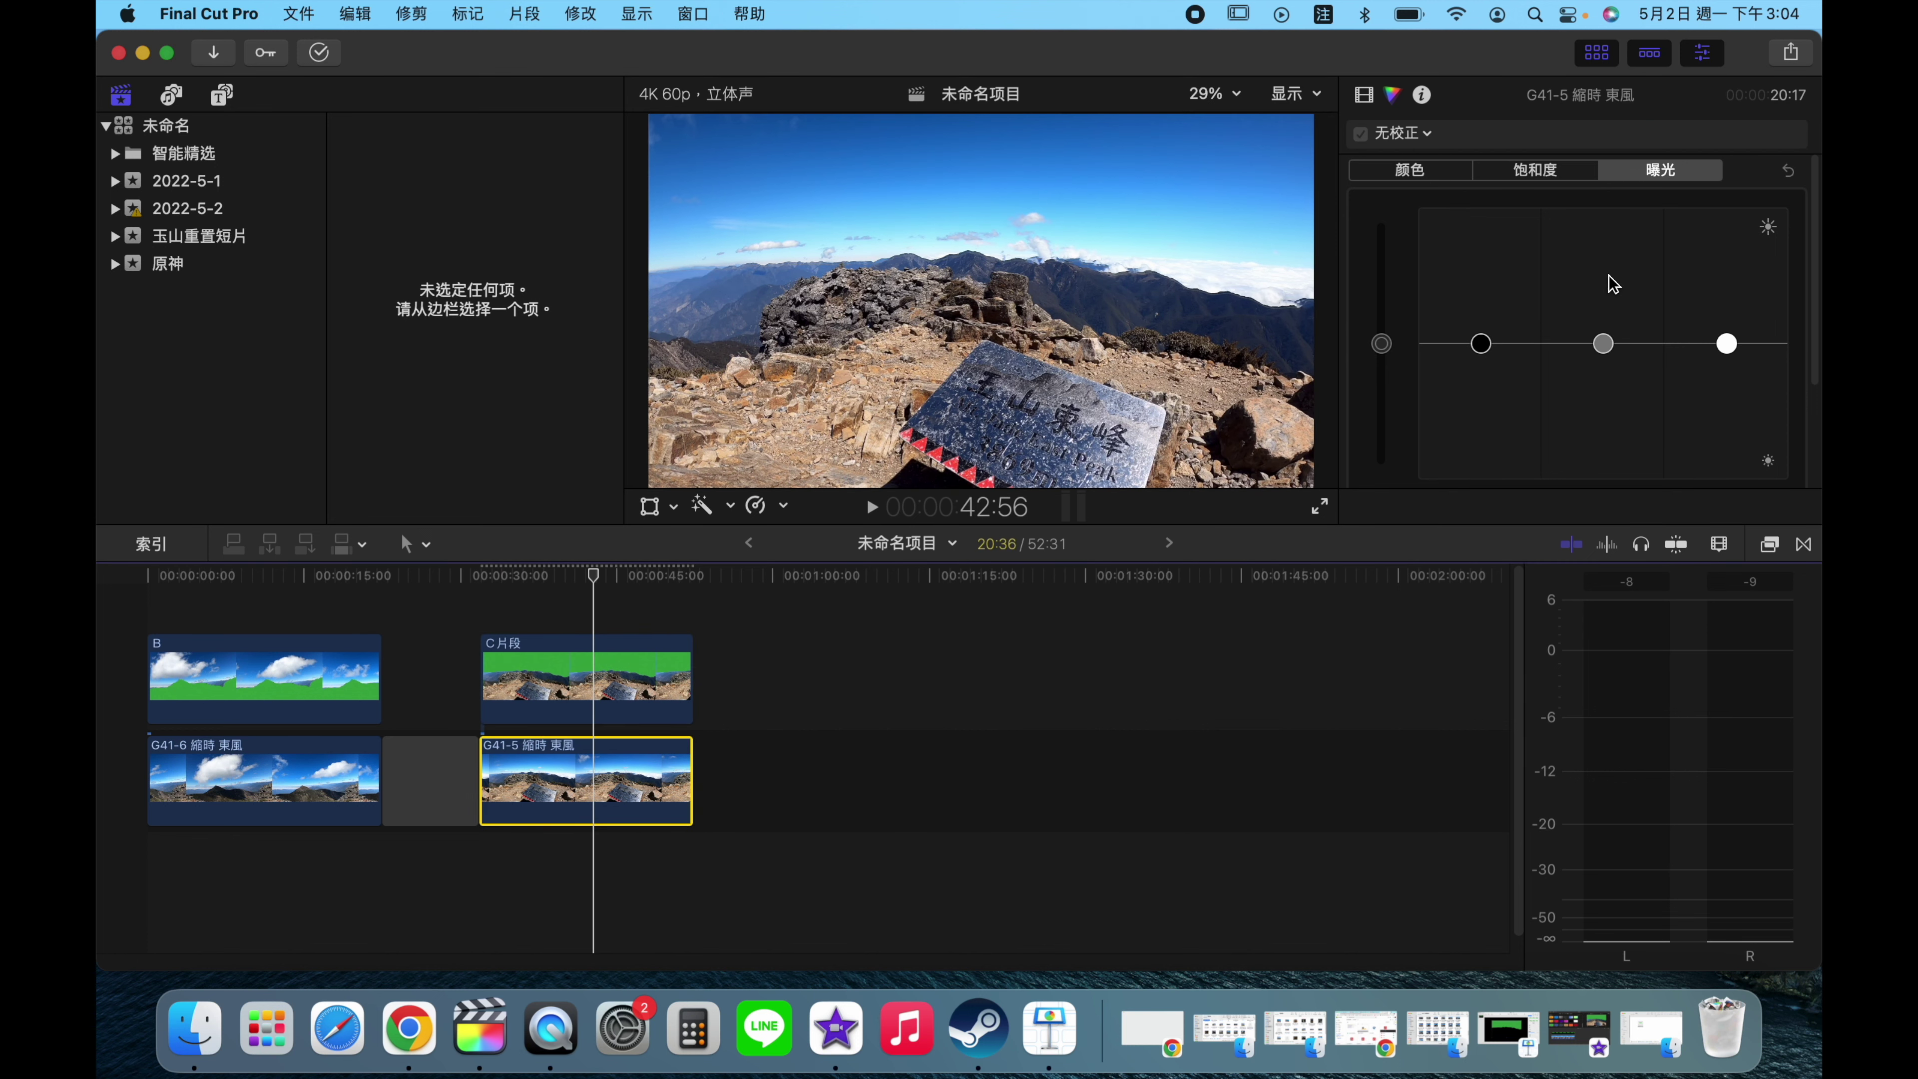
pyautogui.moveTo(1603, 342); pyautogui.dragTo(1611, 447)
pyautogui.moveTo(1481, 341); pyautogui.dragTo(1487, 429)
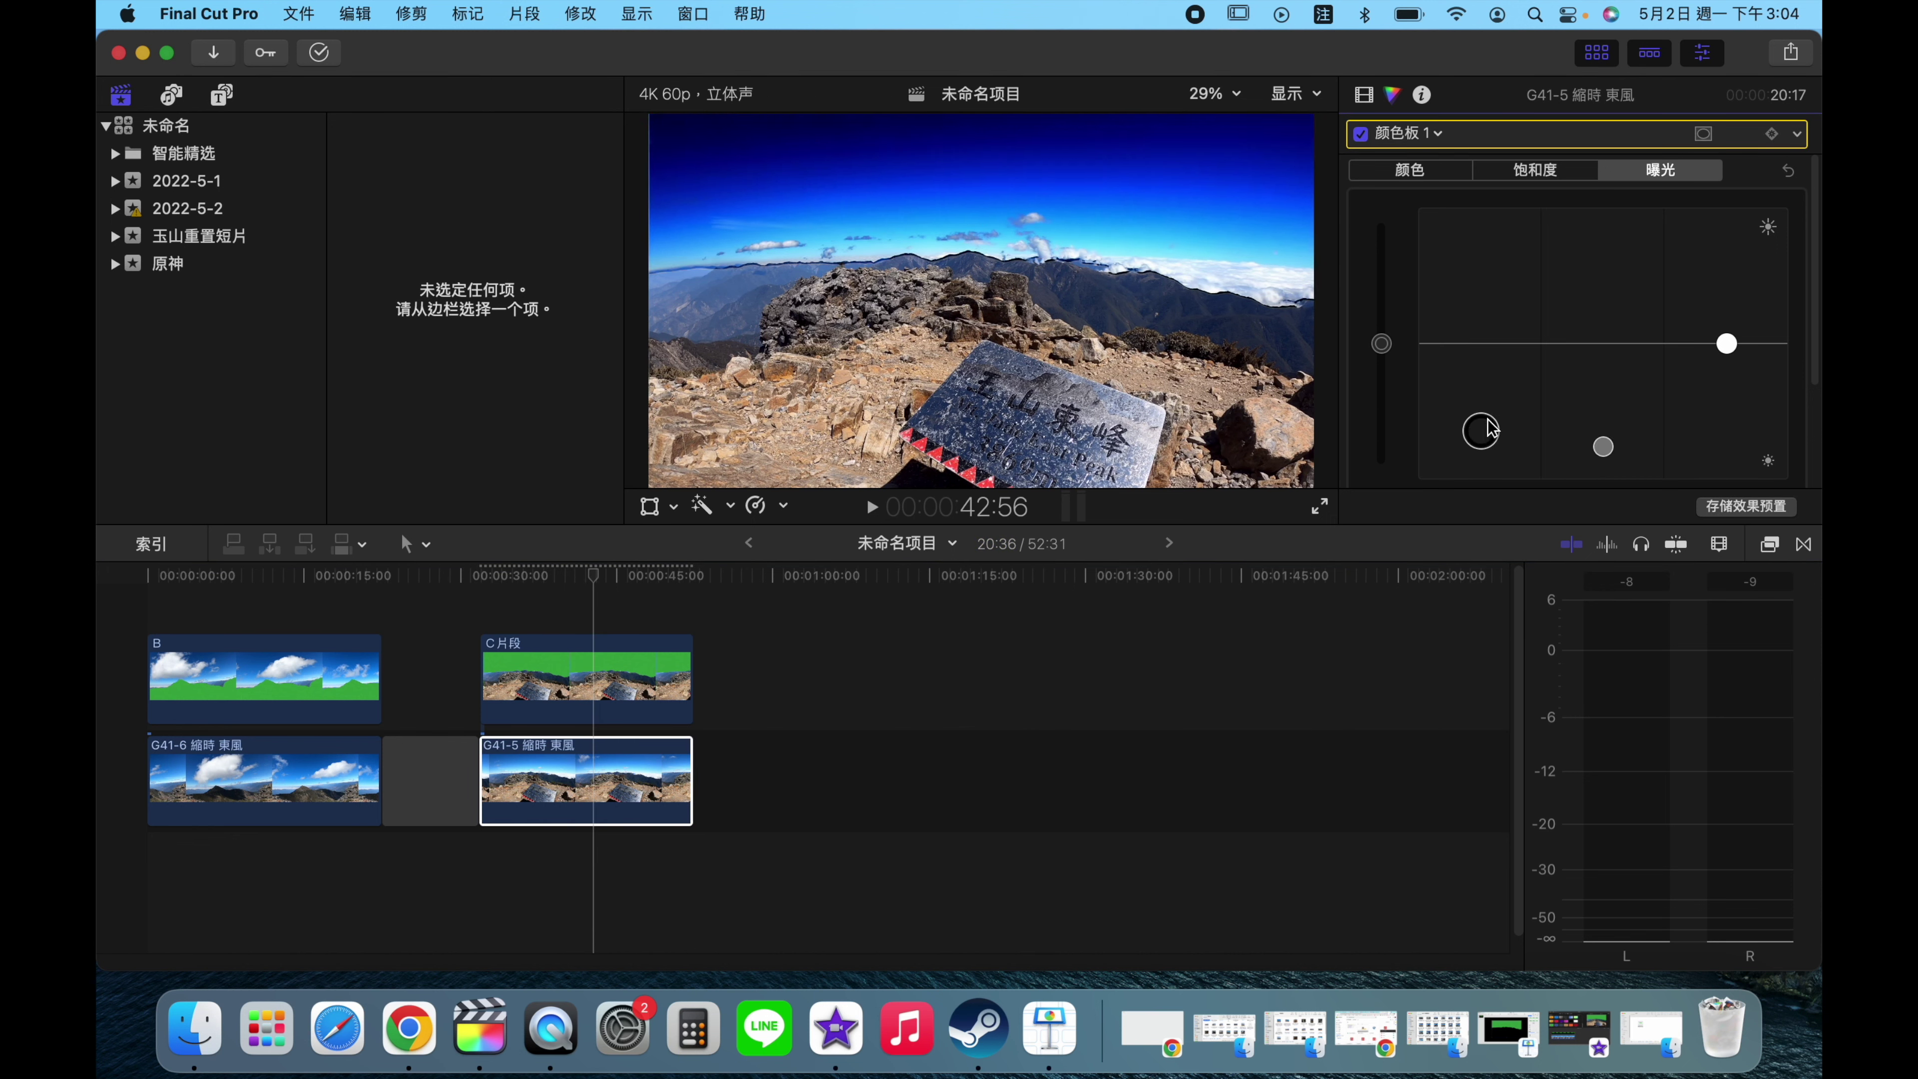
pyautogui.moveTo(1747, 343); pyautogui.dragTo(1730, 408)
pyautogui.press('ctrl+super+c')
pyautogui.click(1769, 544)
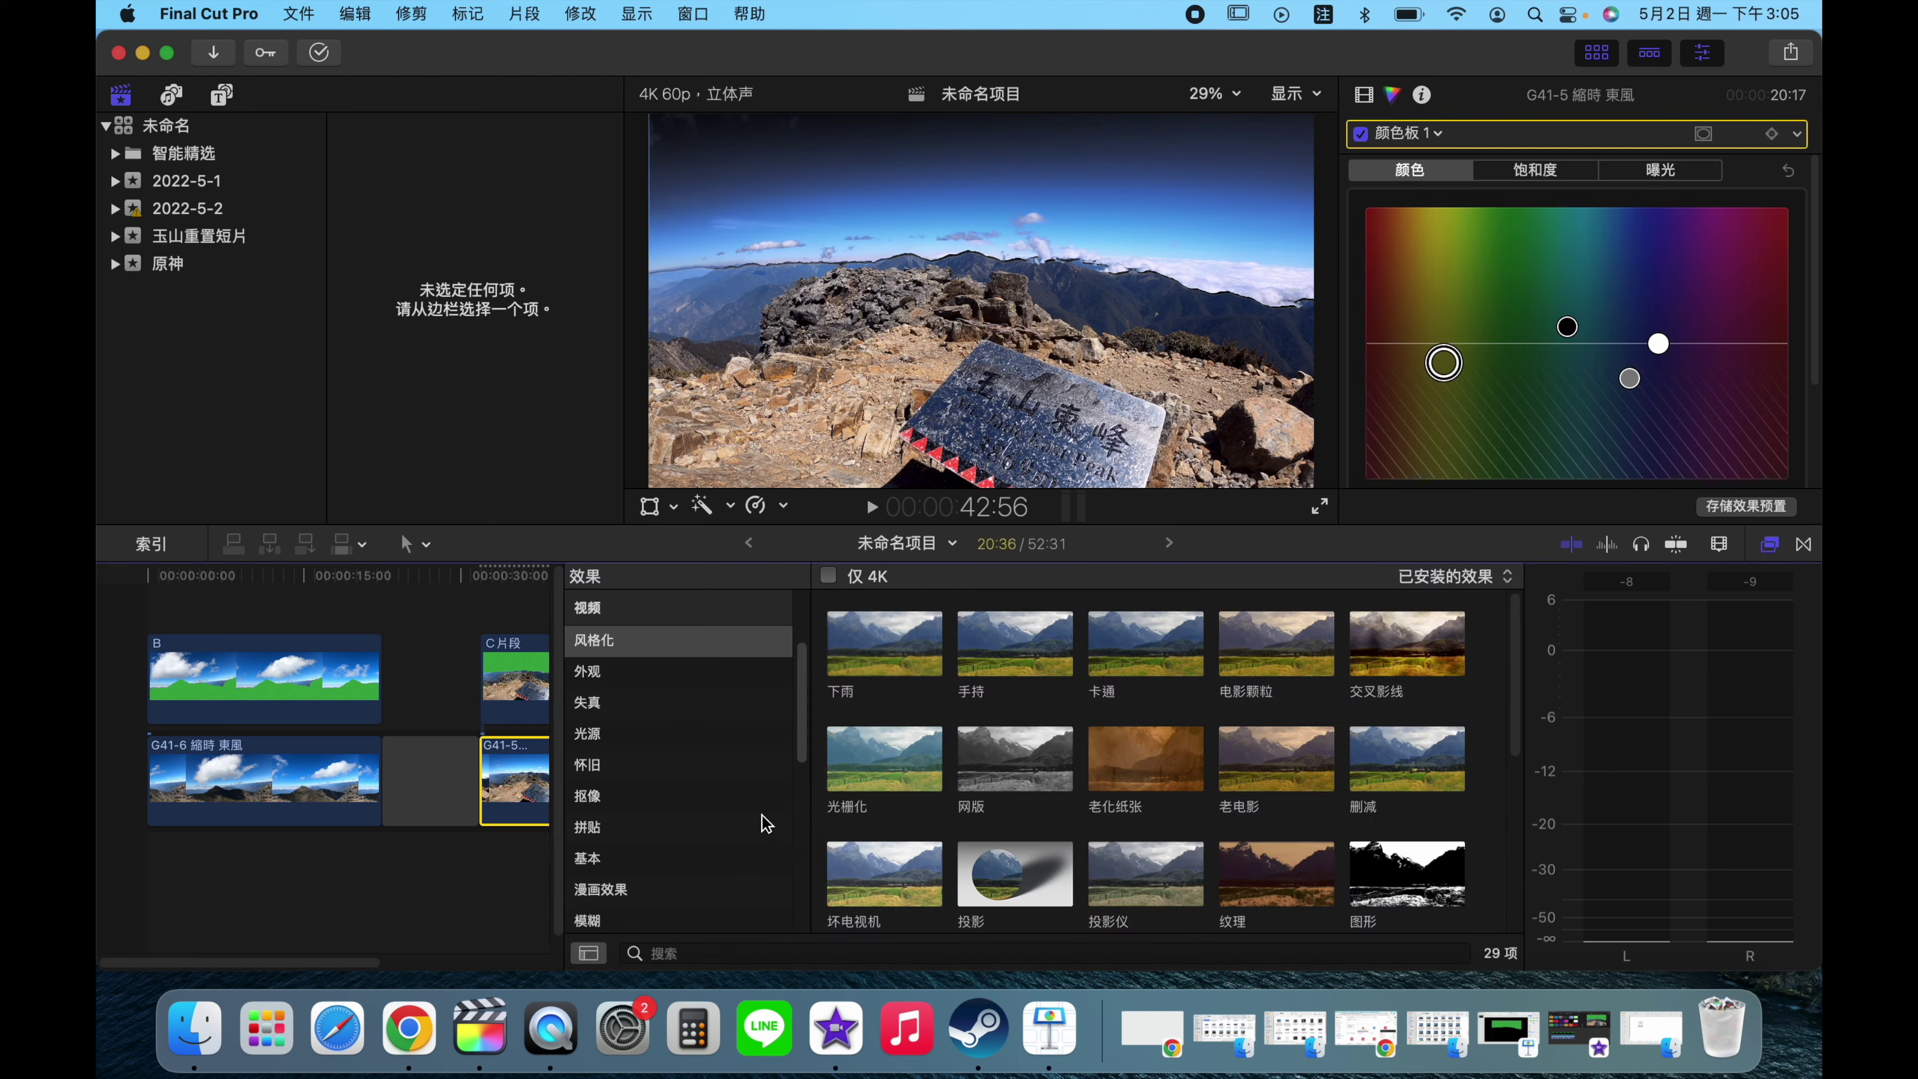
# - Apply the 下雨 rain effect to the G41-5 clip and preview the falling streaks
pyautogui.moveTo(860, 703); pyautogui.dragTo(533, 804)
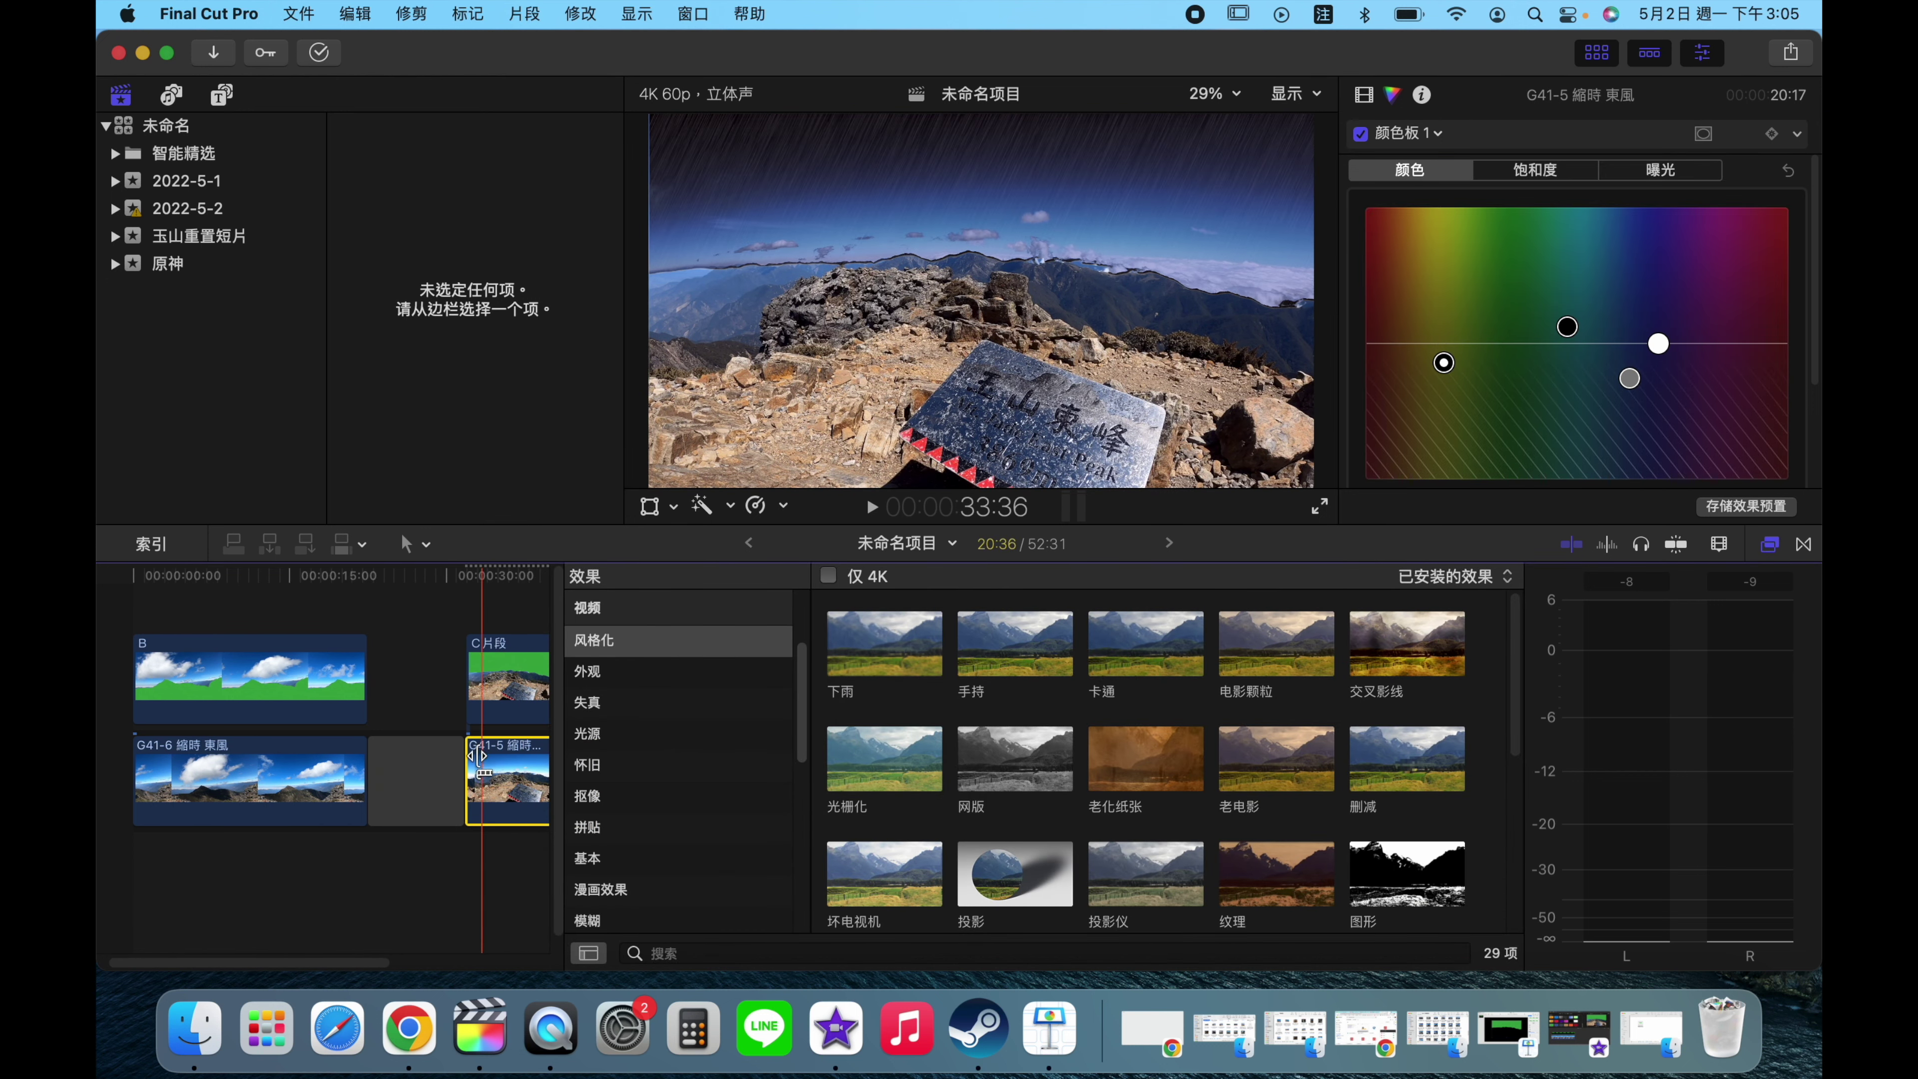
pyautogui.click(456, 780)
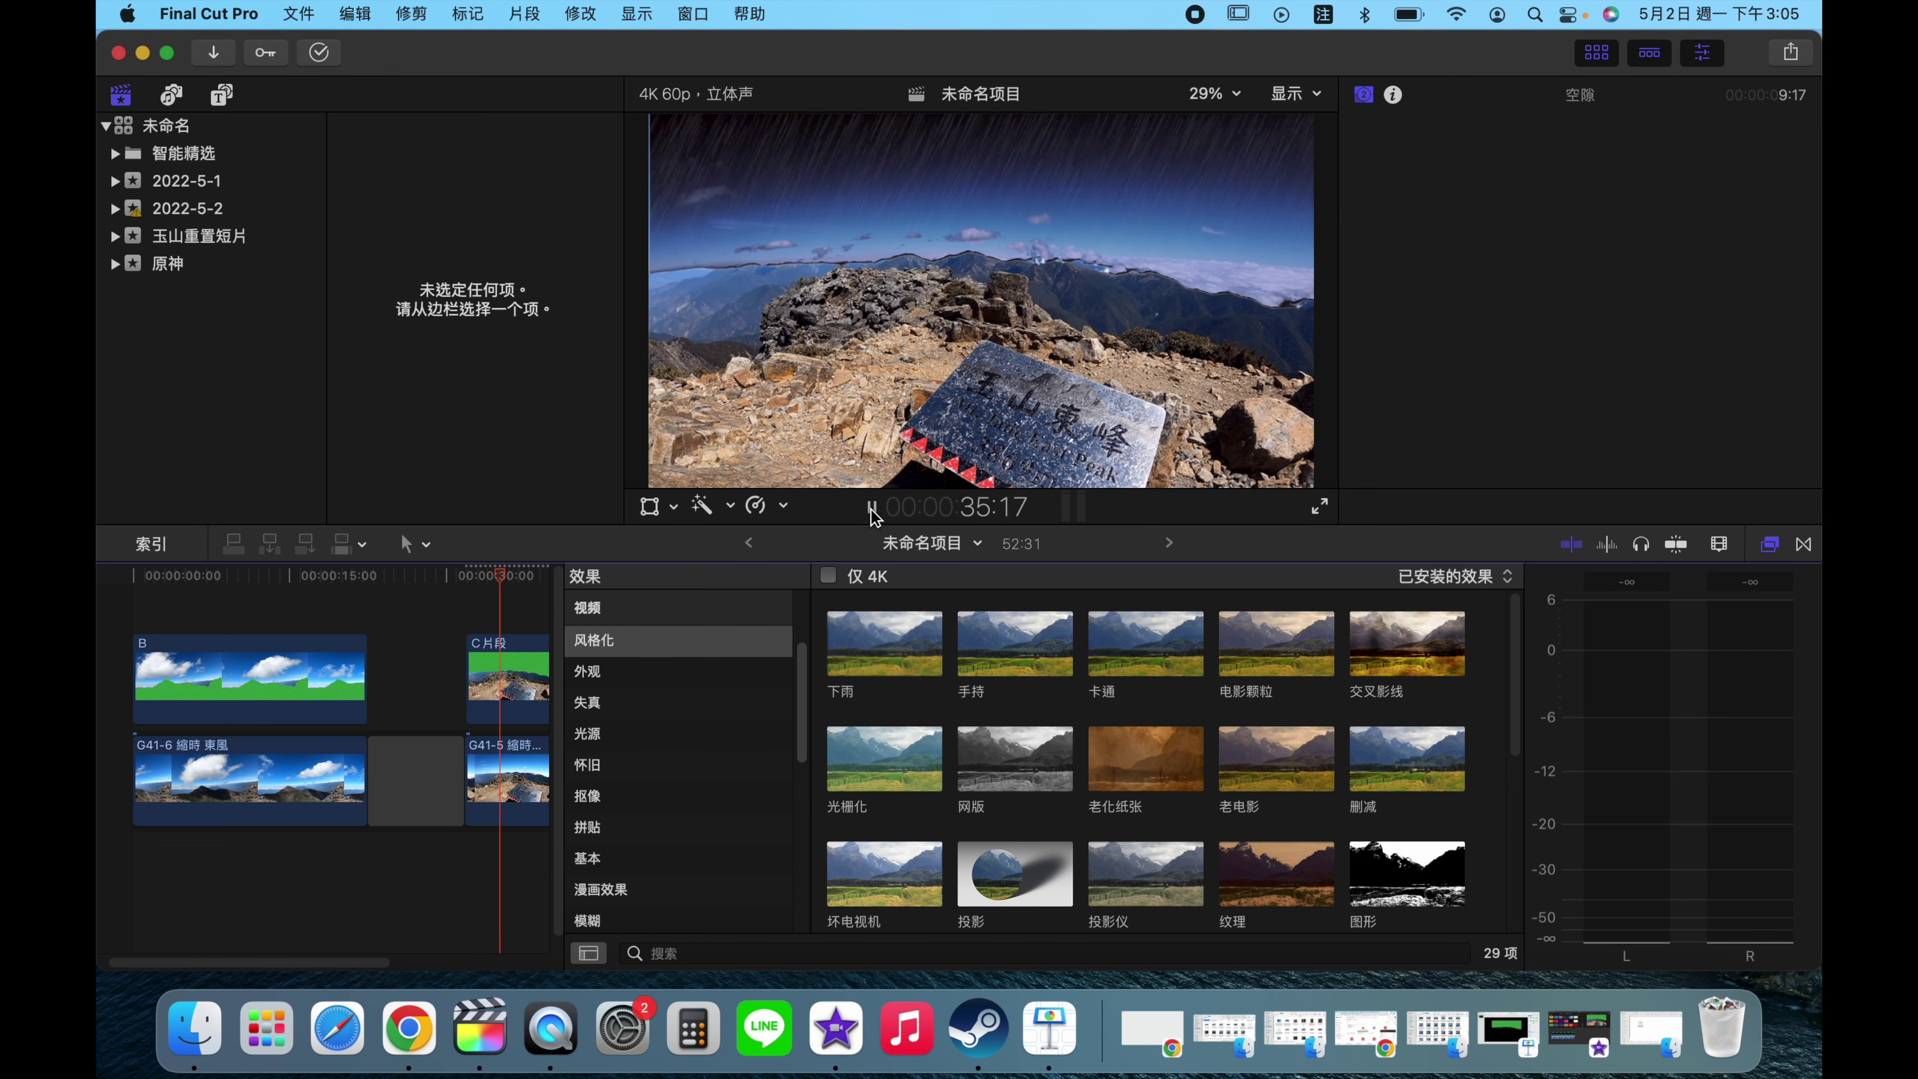
pyautogui.click(872, 507)
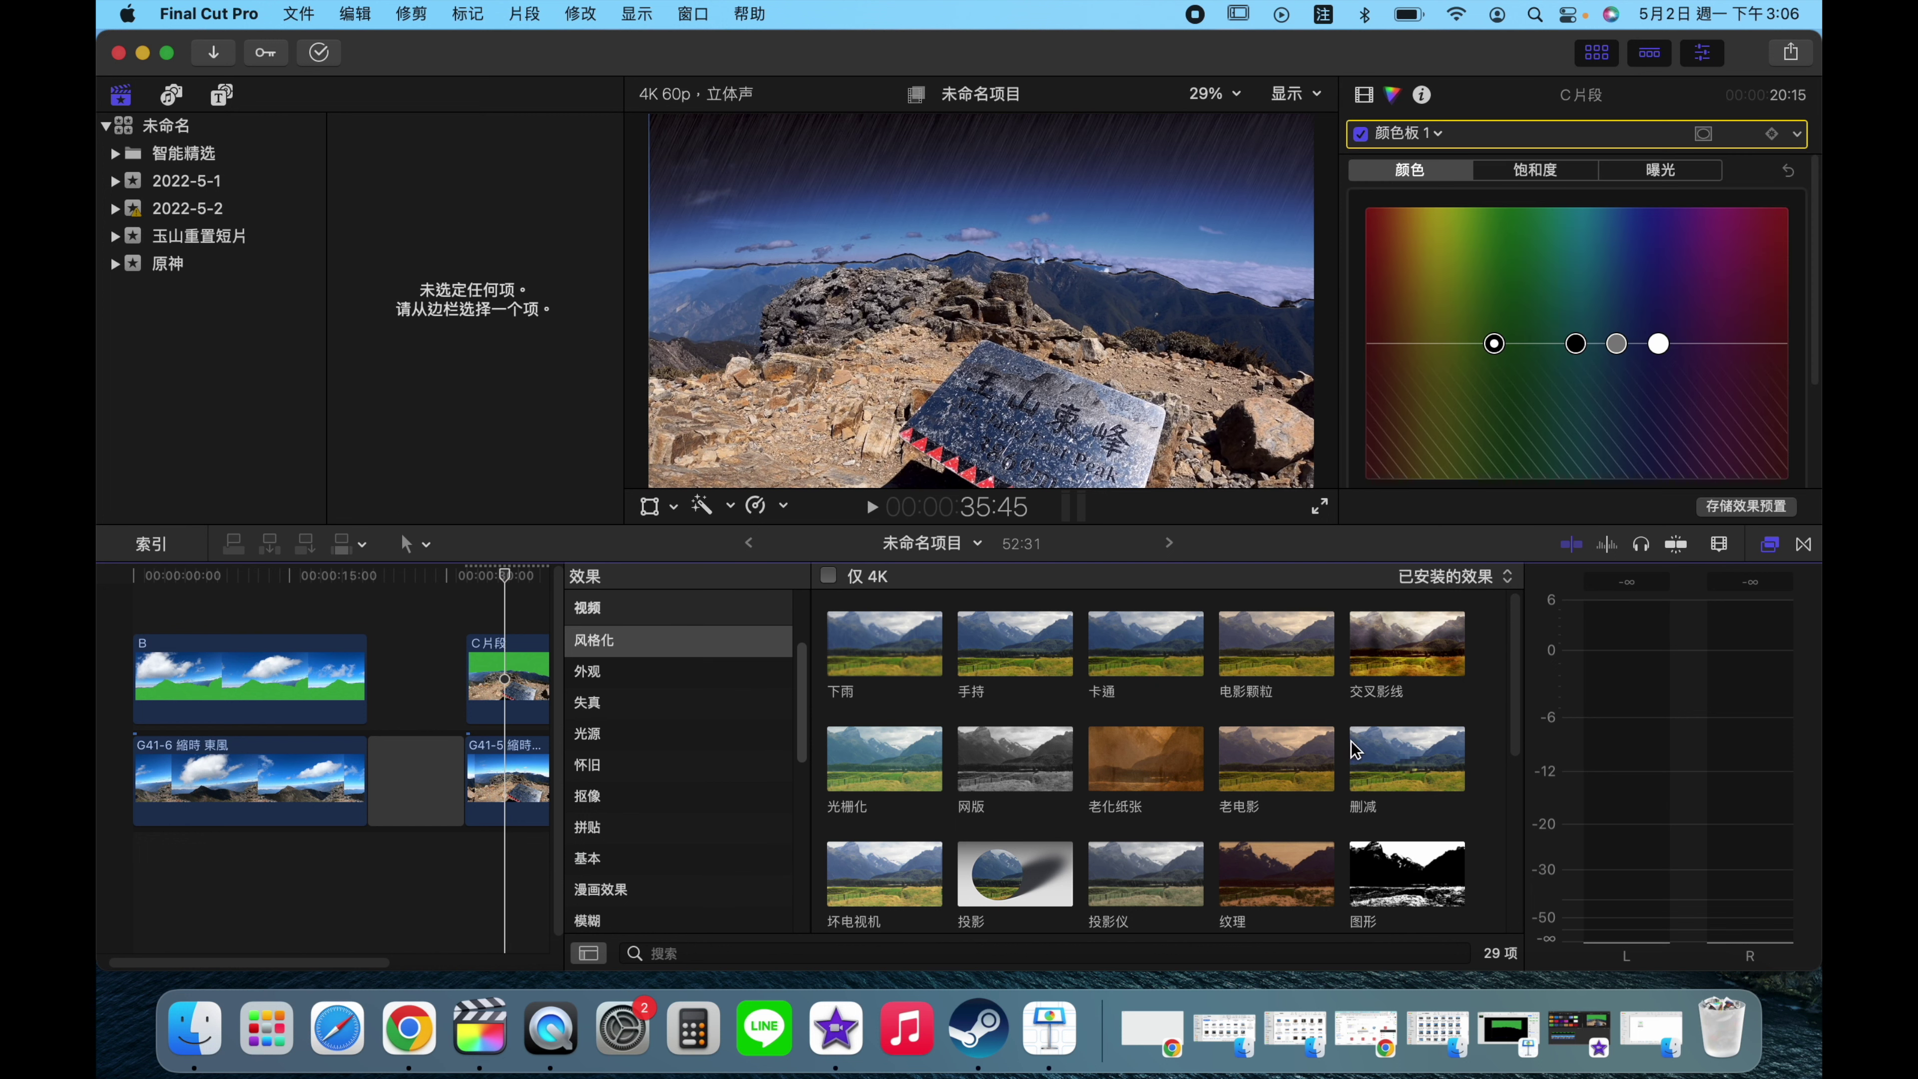
pyautogui.press('c')
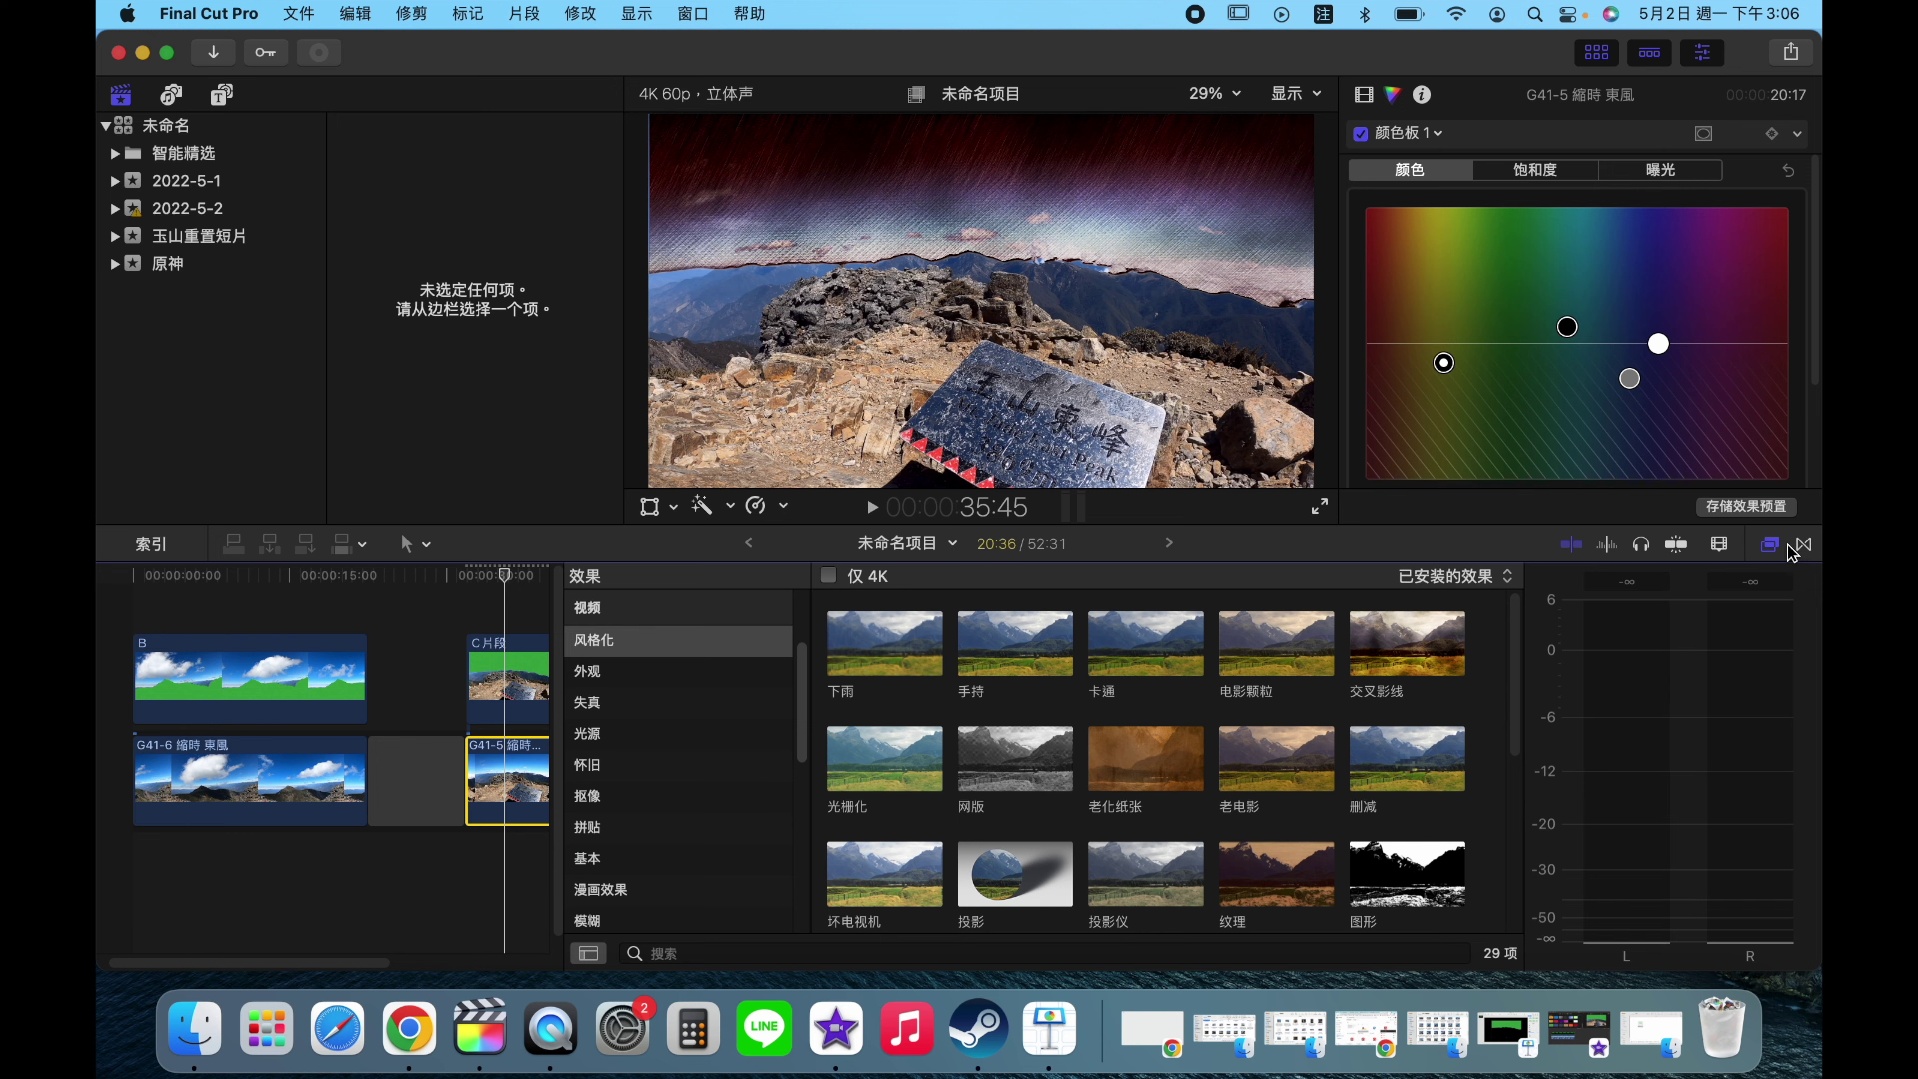
pyautogui.click(1776, 546)
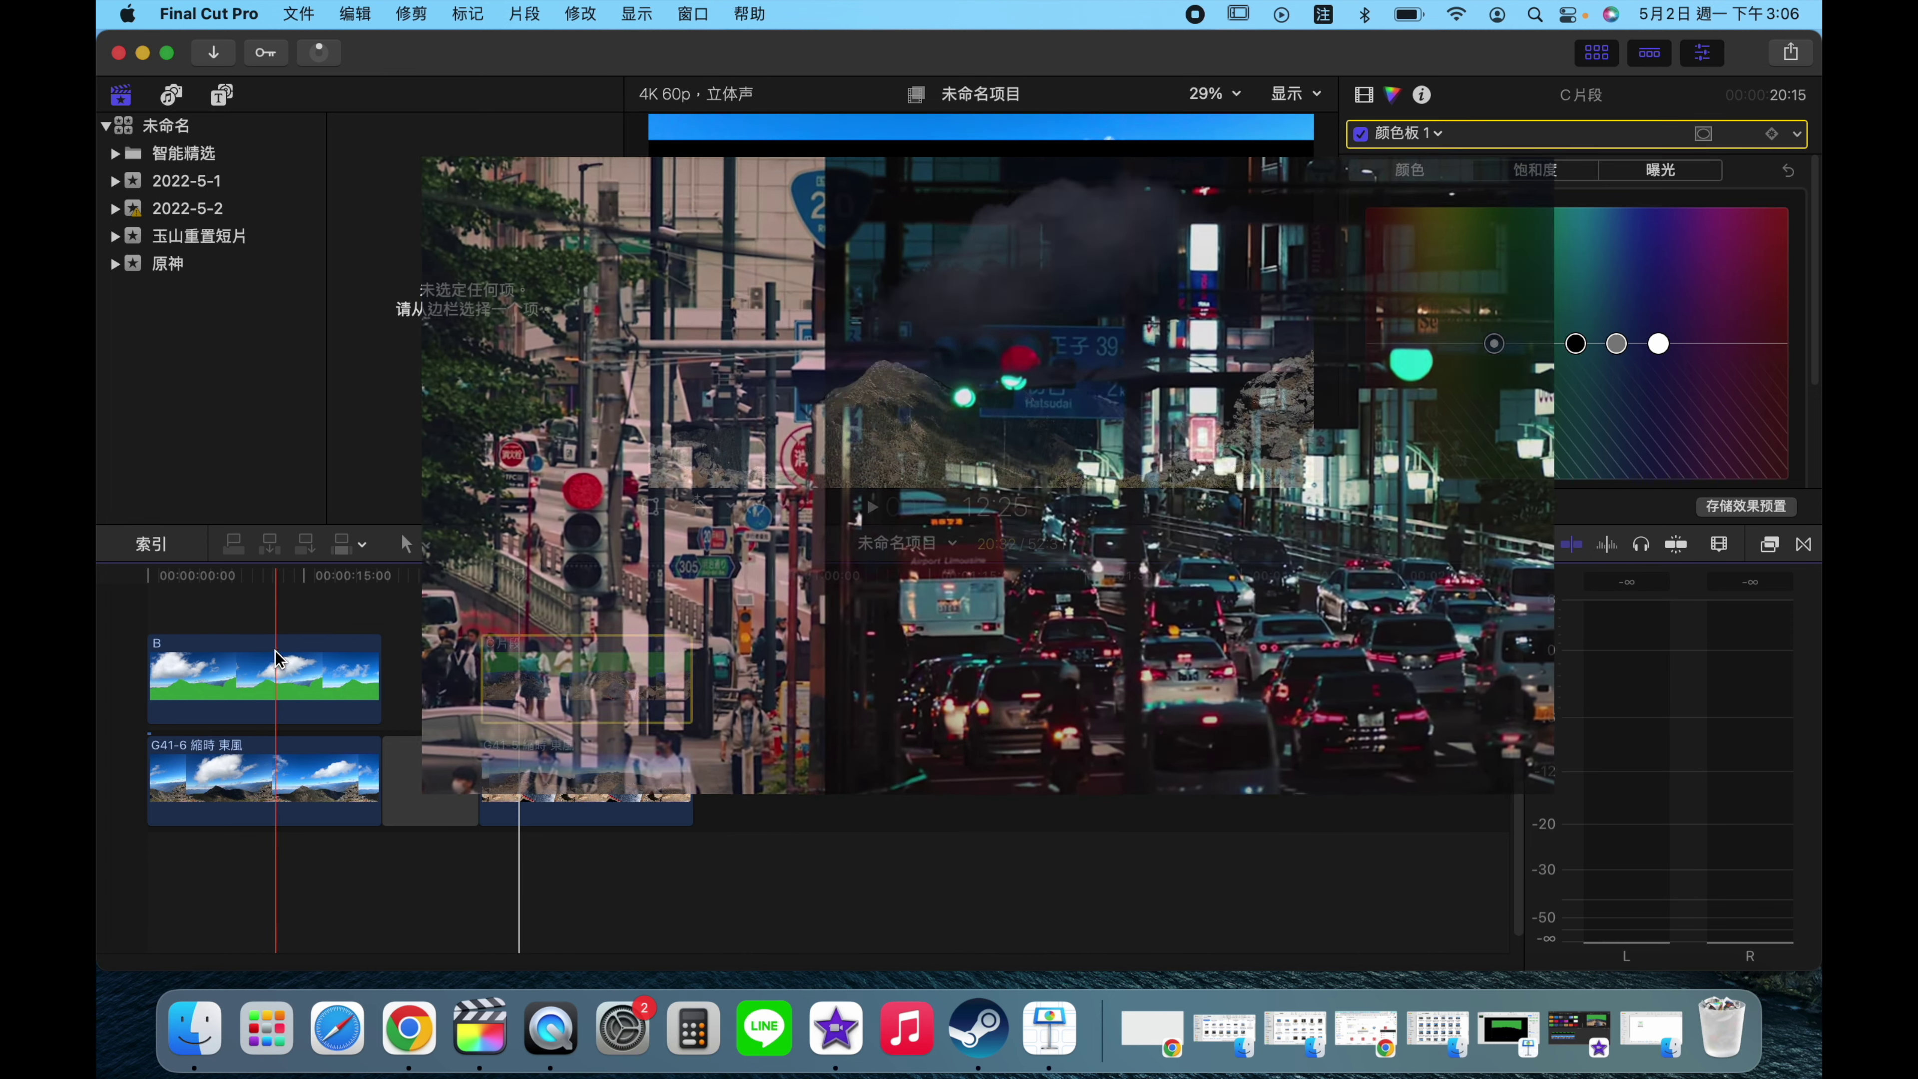
# - Play the project from the start and select clip B, the cloud footage
pyautogui.click(121, 751)
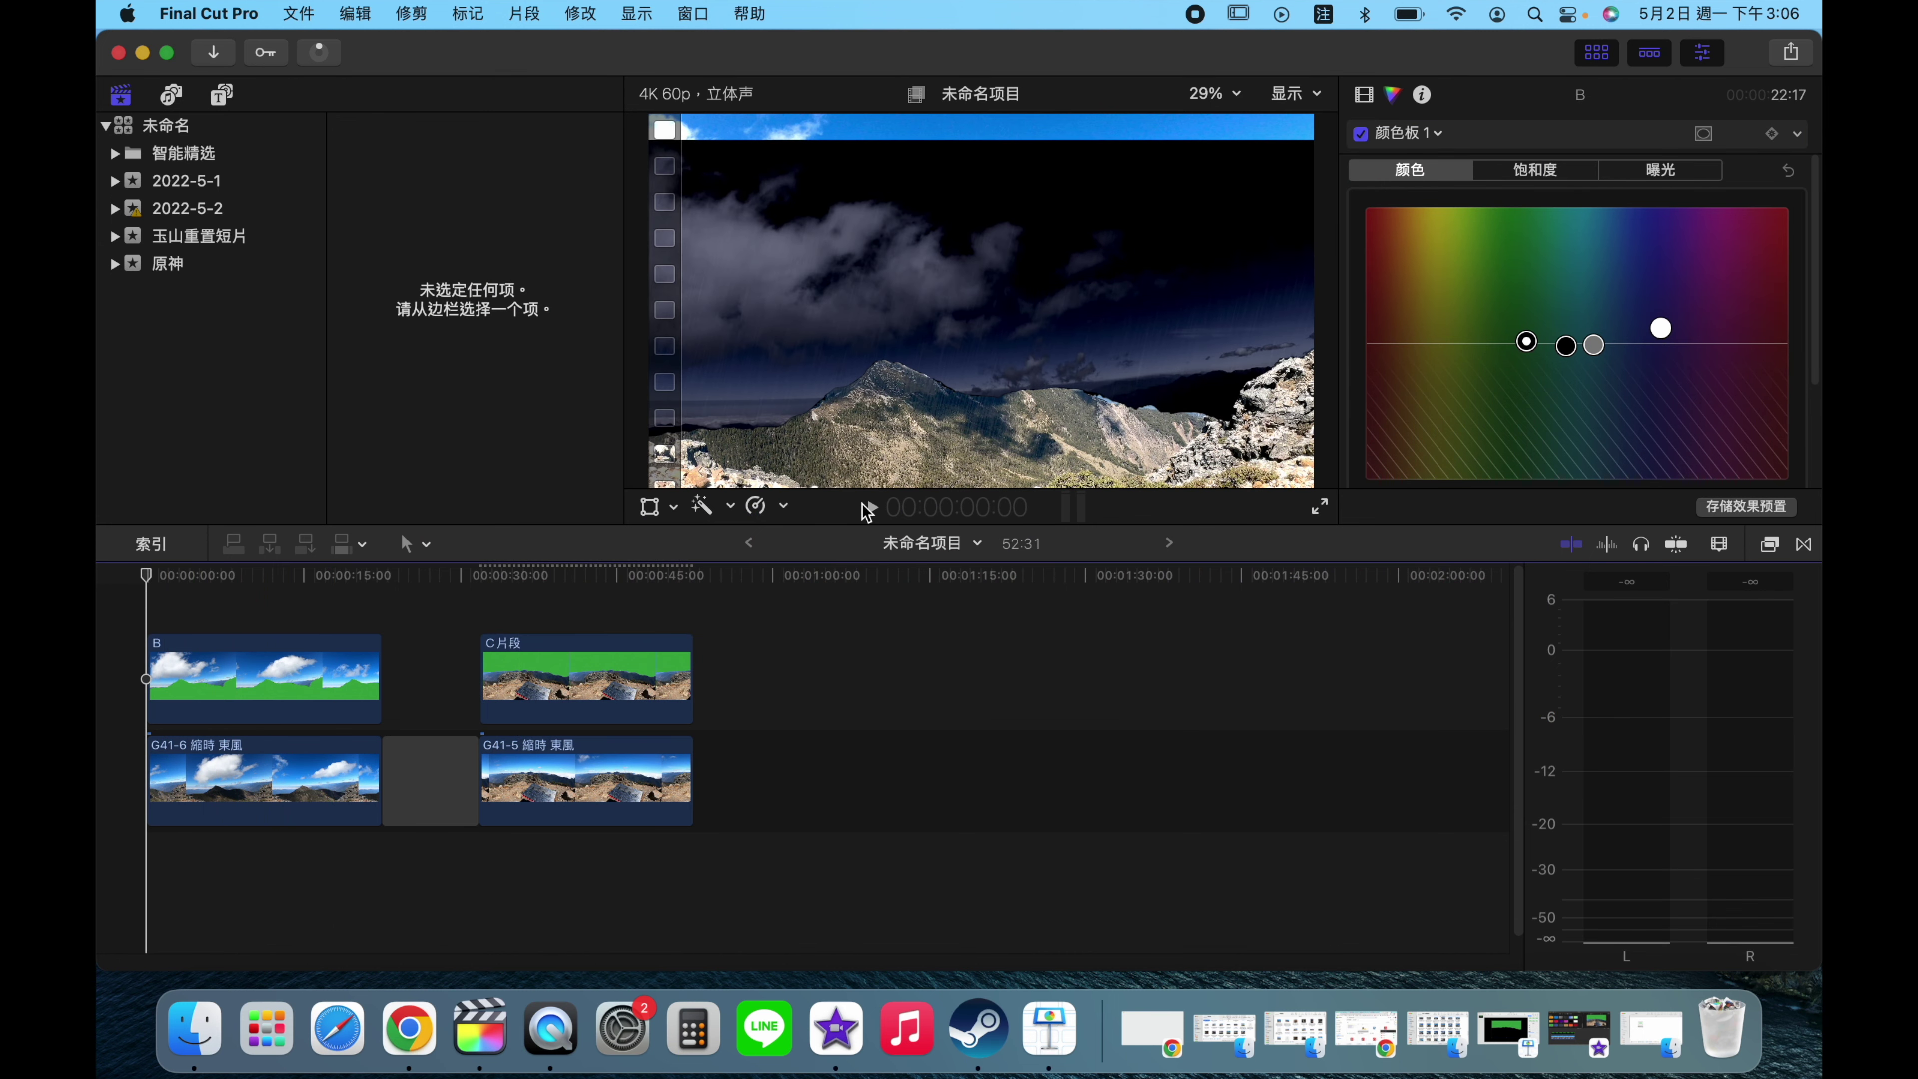
pyautogui.click(866, 508)
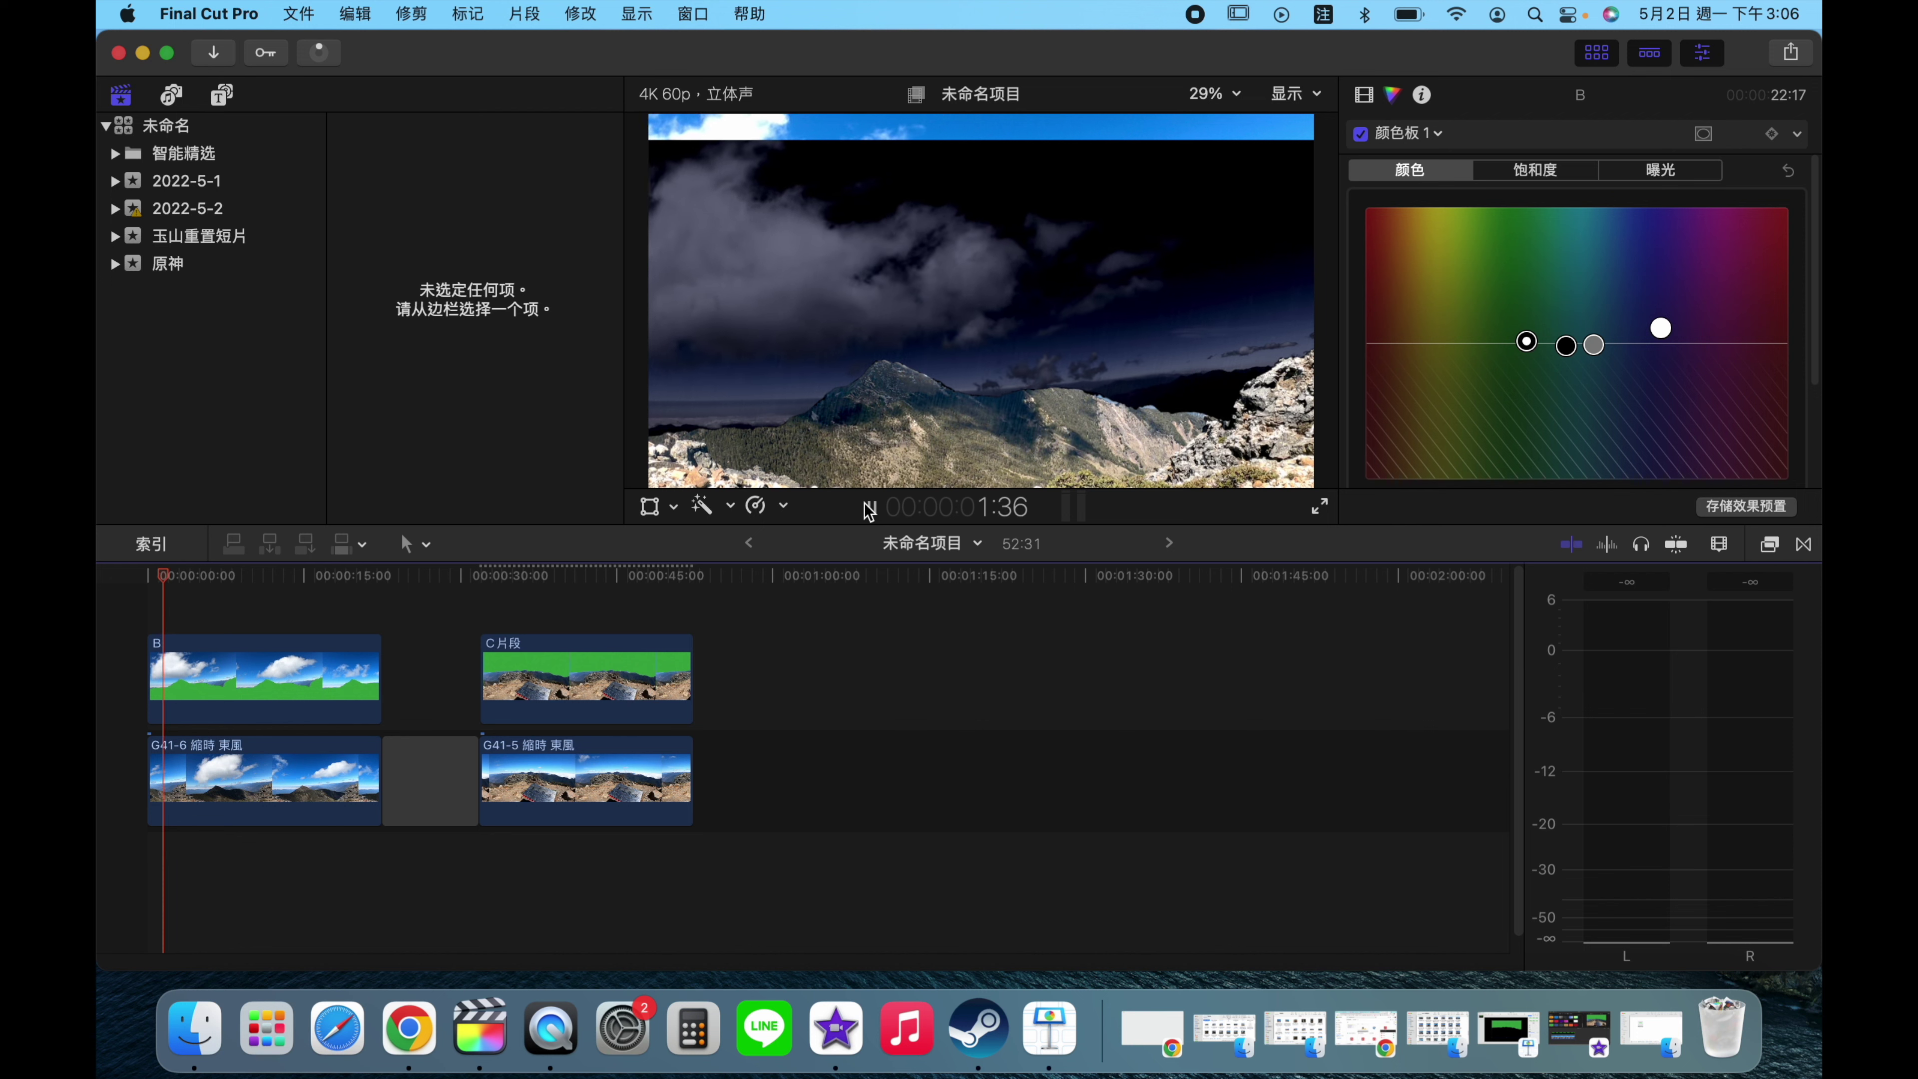
pyautogui.click(235, 691)
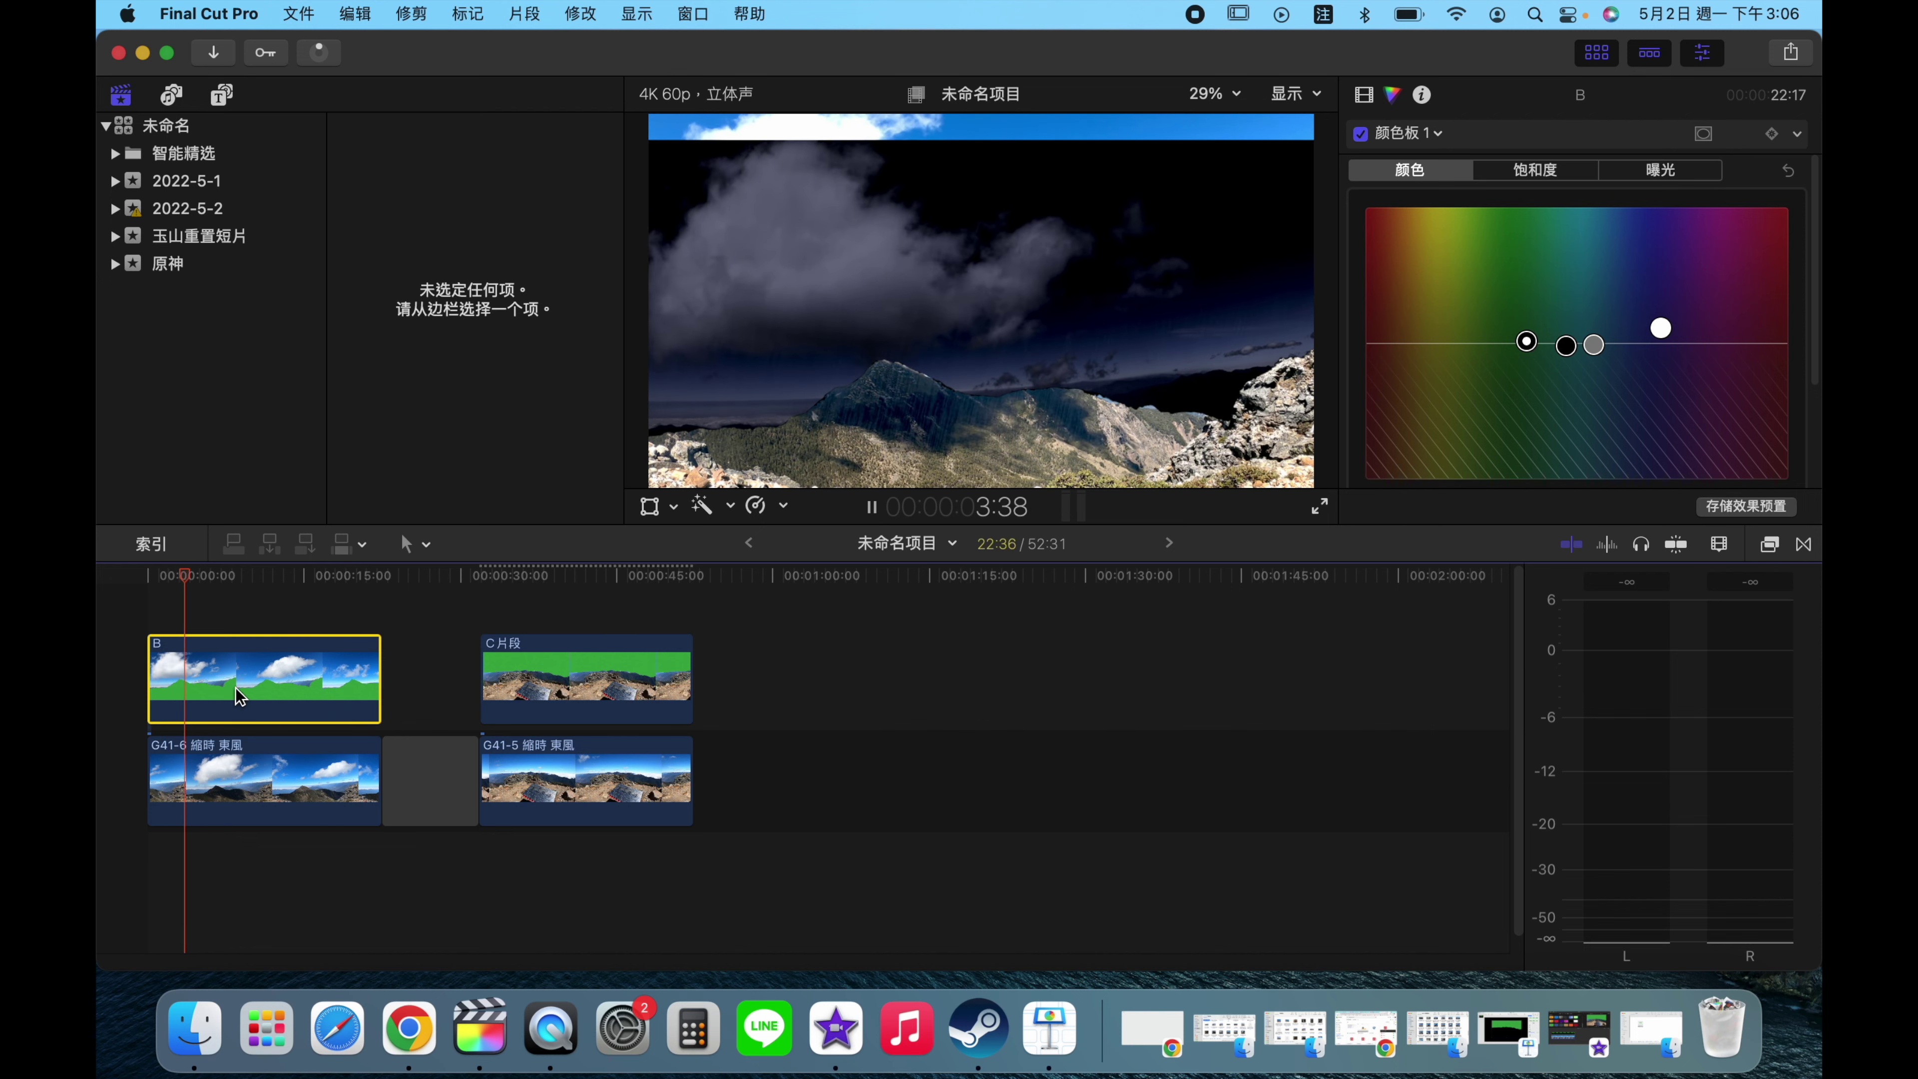
pyautogui.press('space')
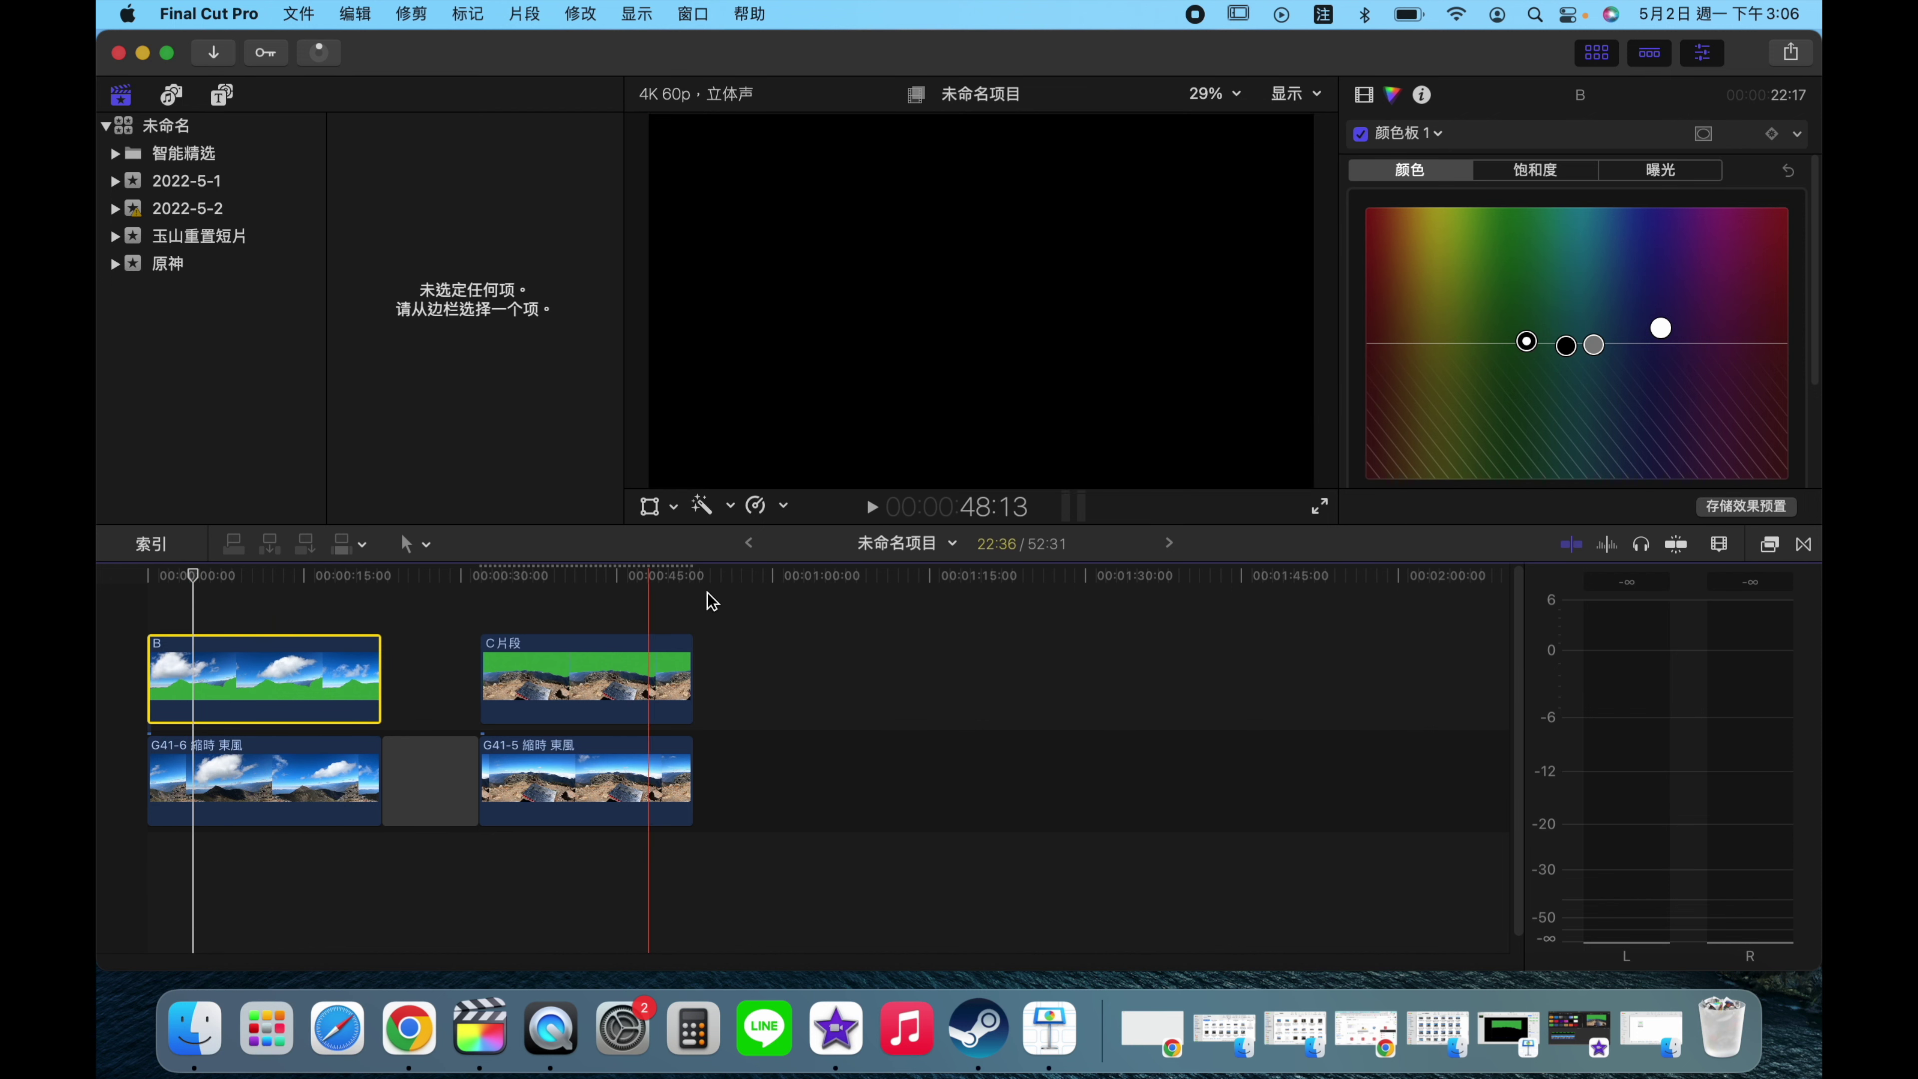
# - Reverse clip B at -100% normal speed and play the reversed clouds back
pyautogui.click(779, 507)
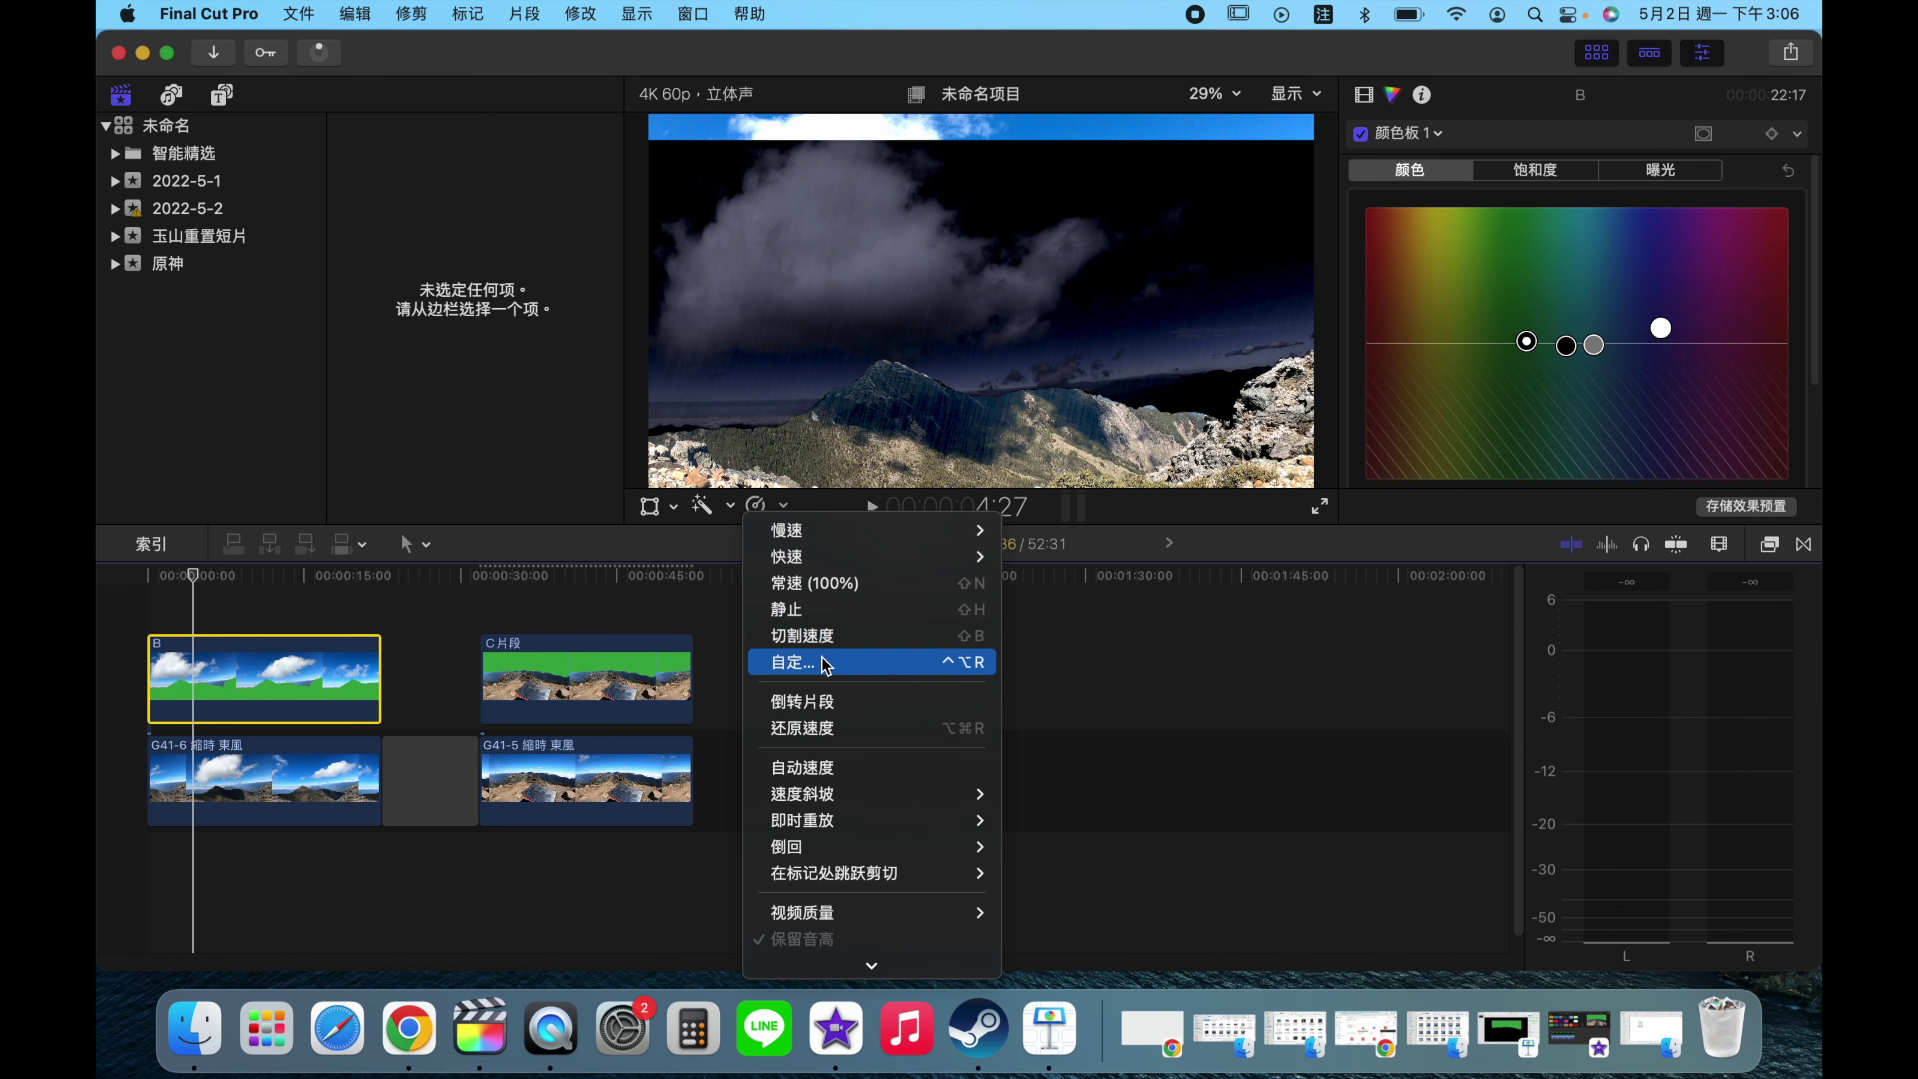
pyautogui.click(826, 697)
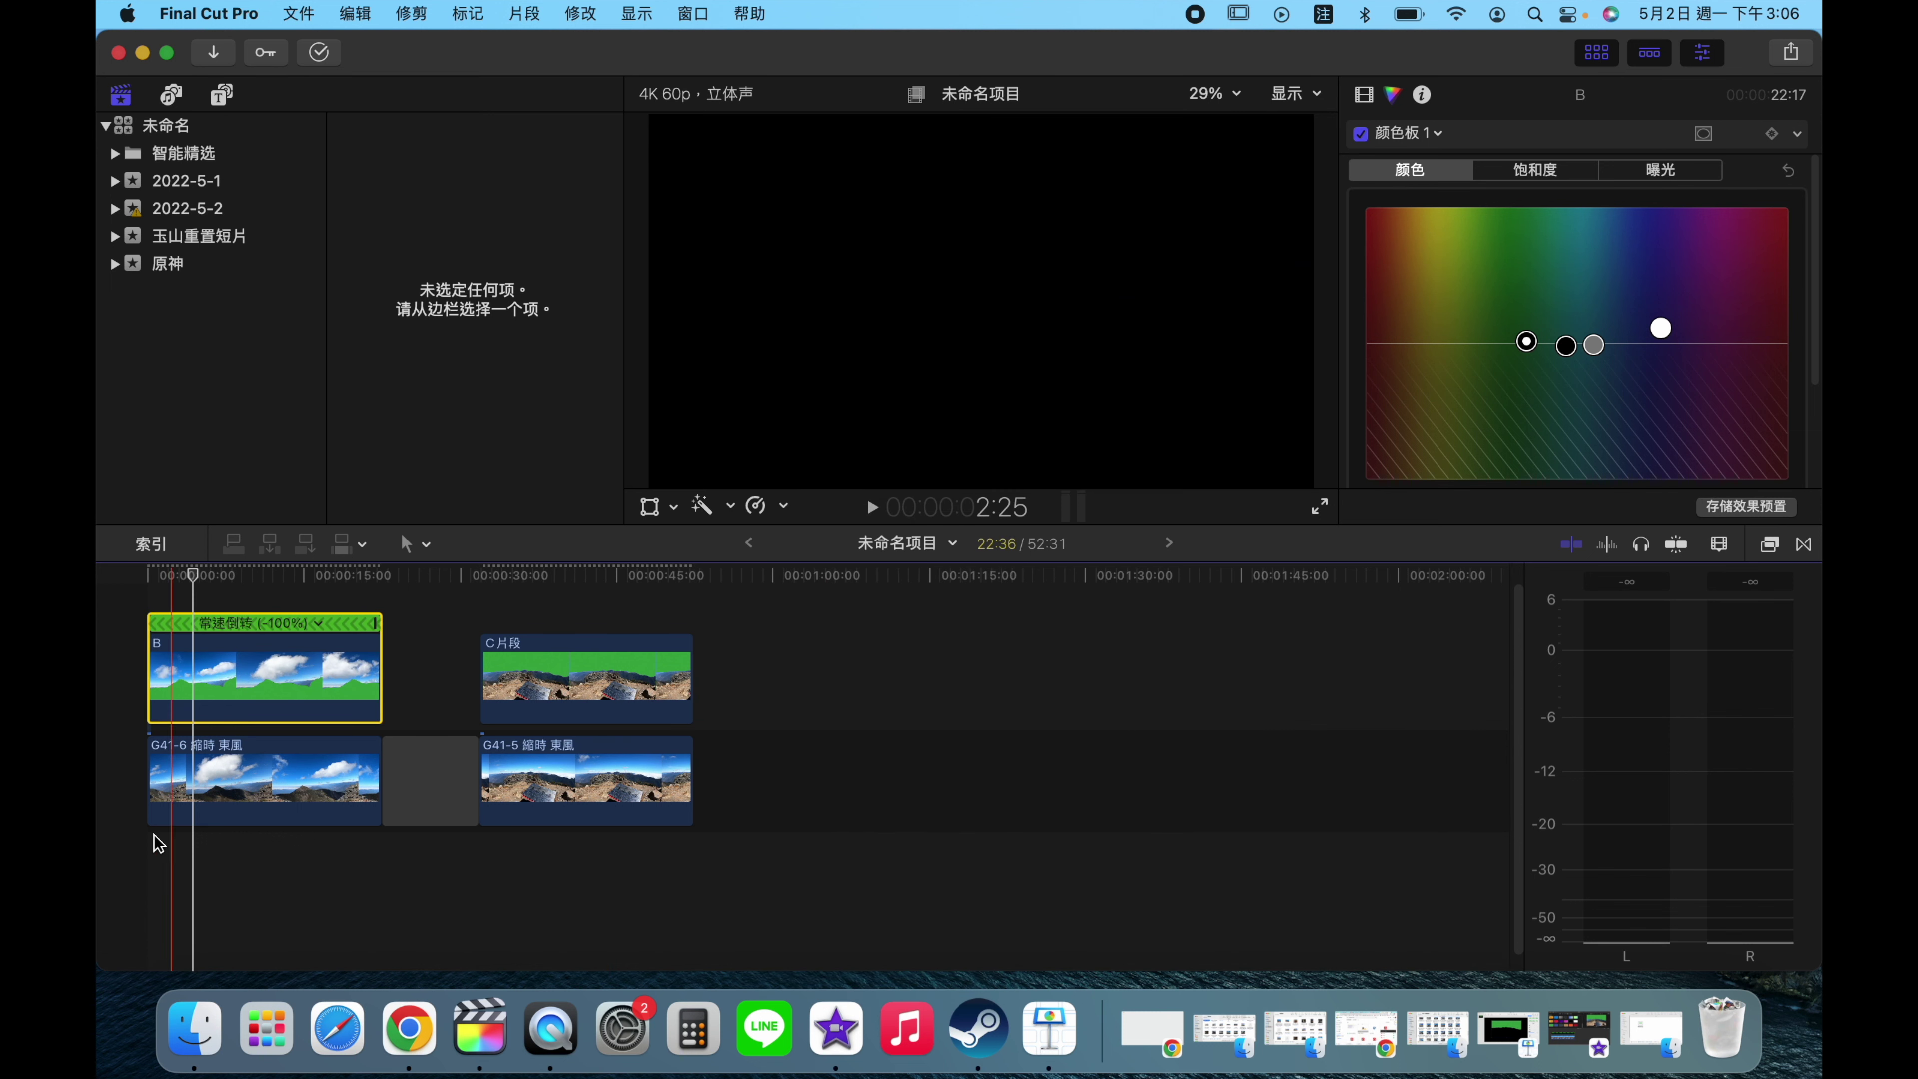
pyautogui.click(138, 718)
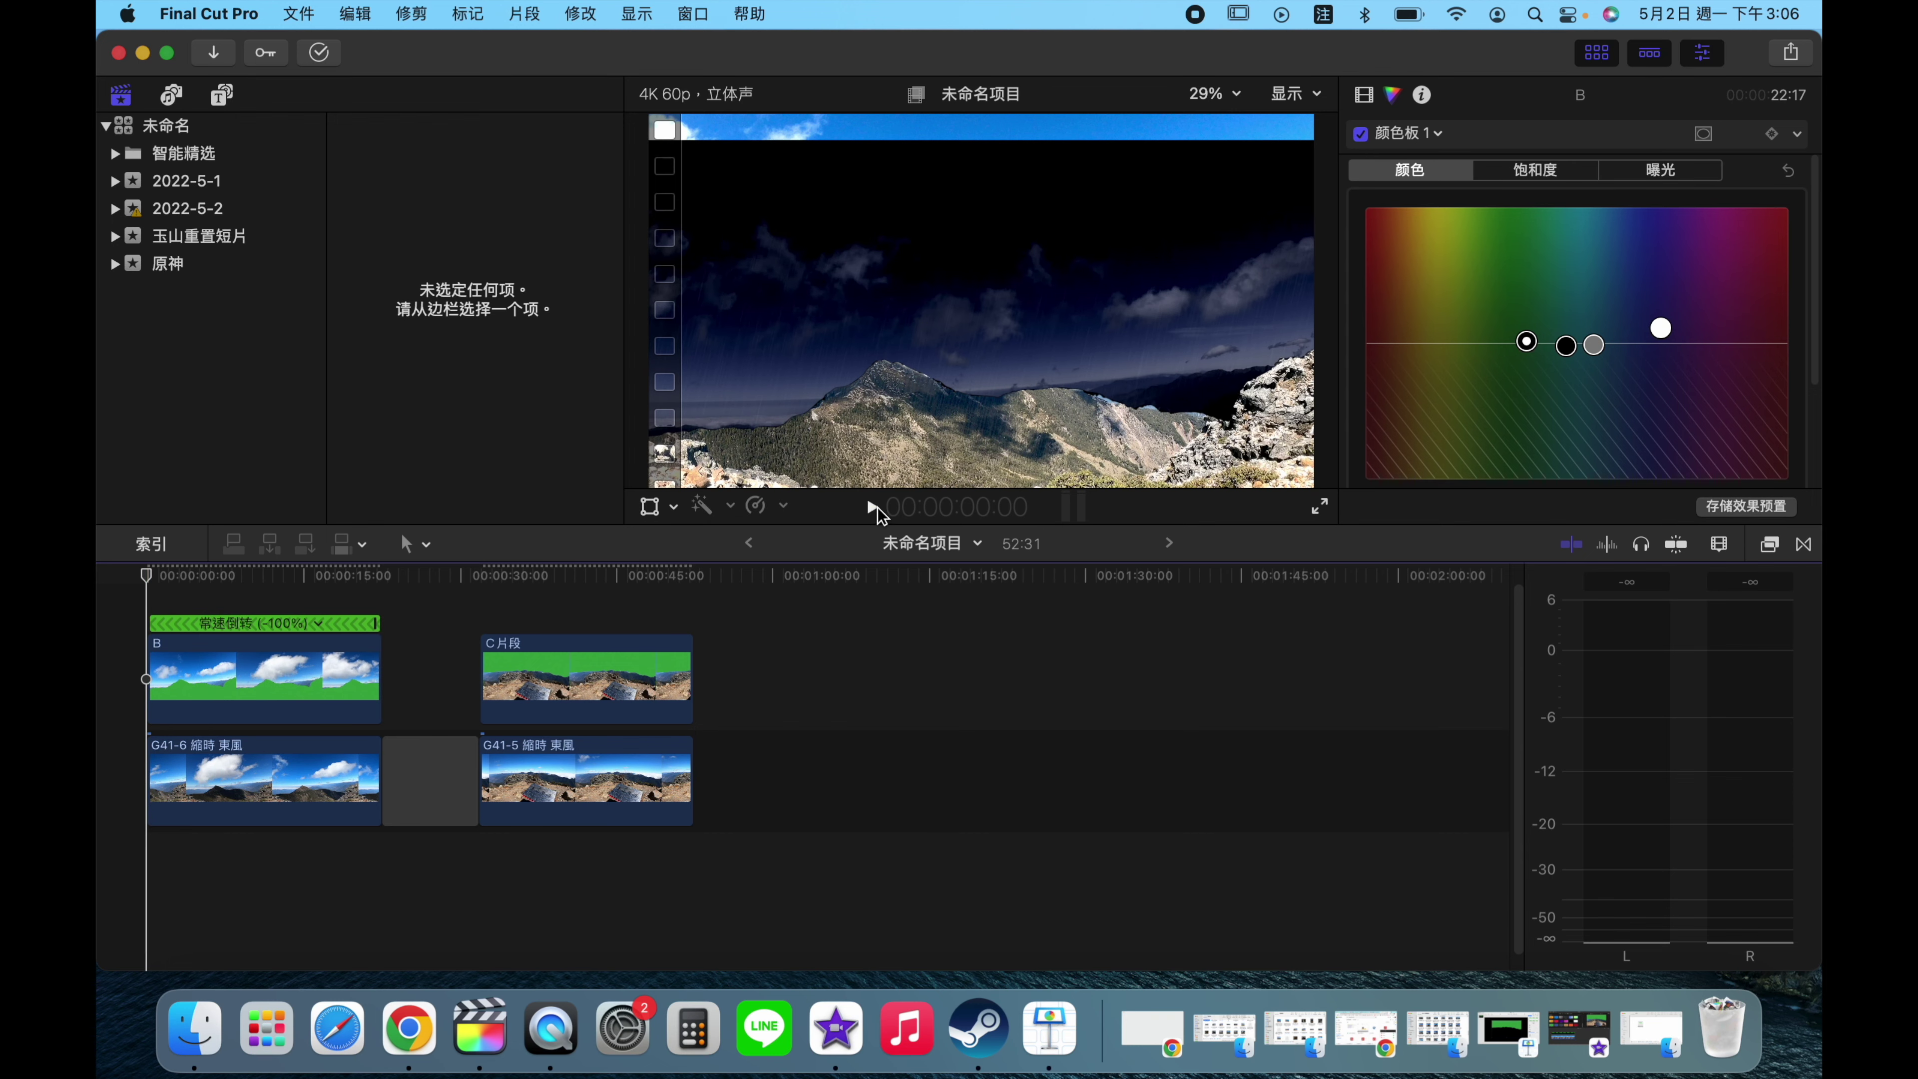
pyautogui.click(873, 507)
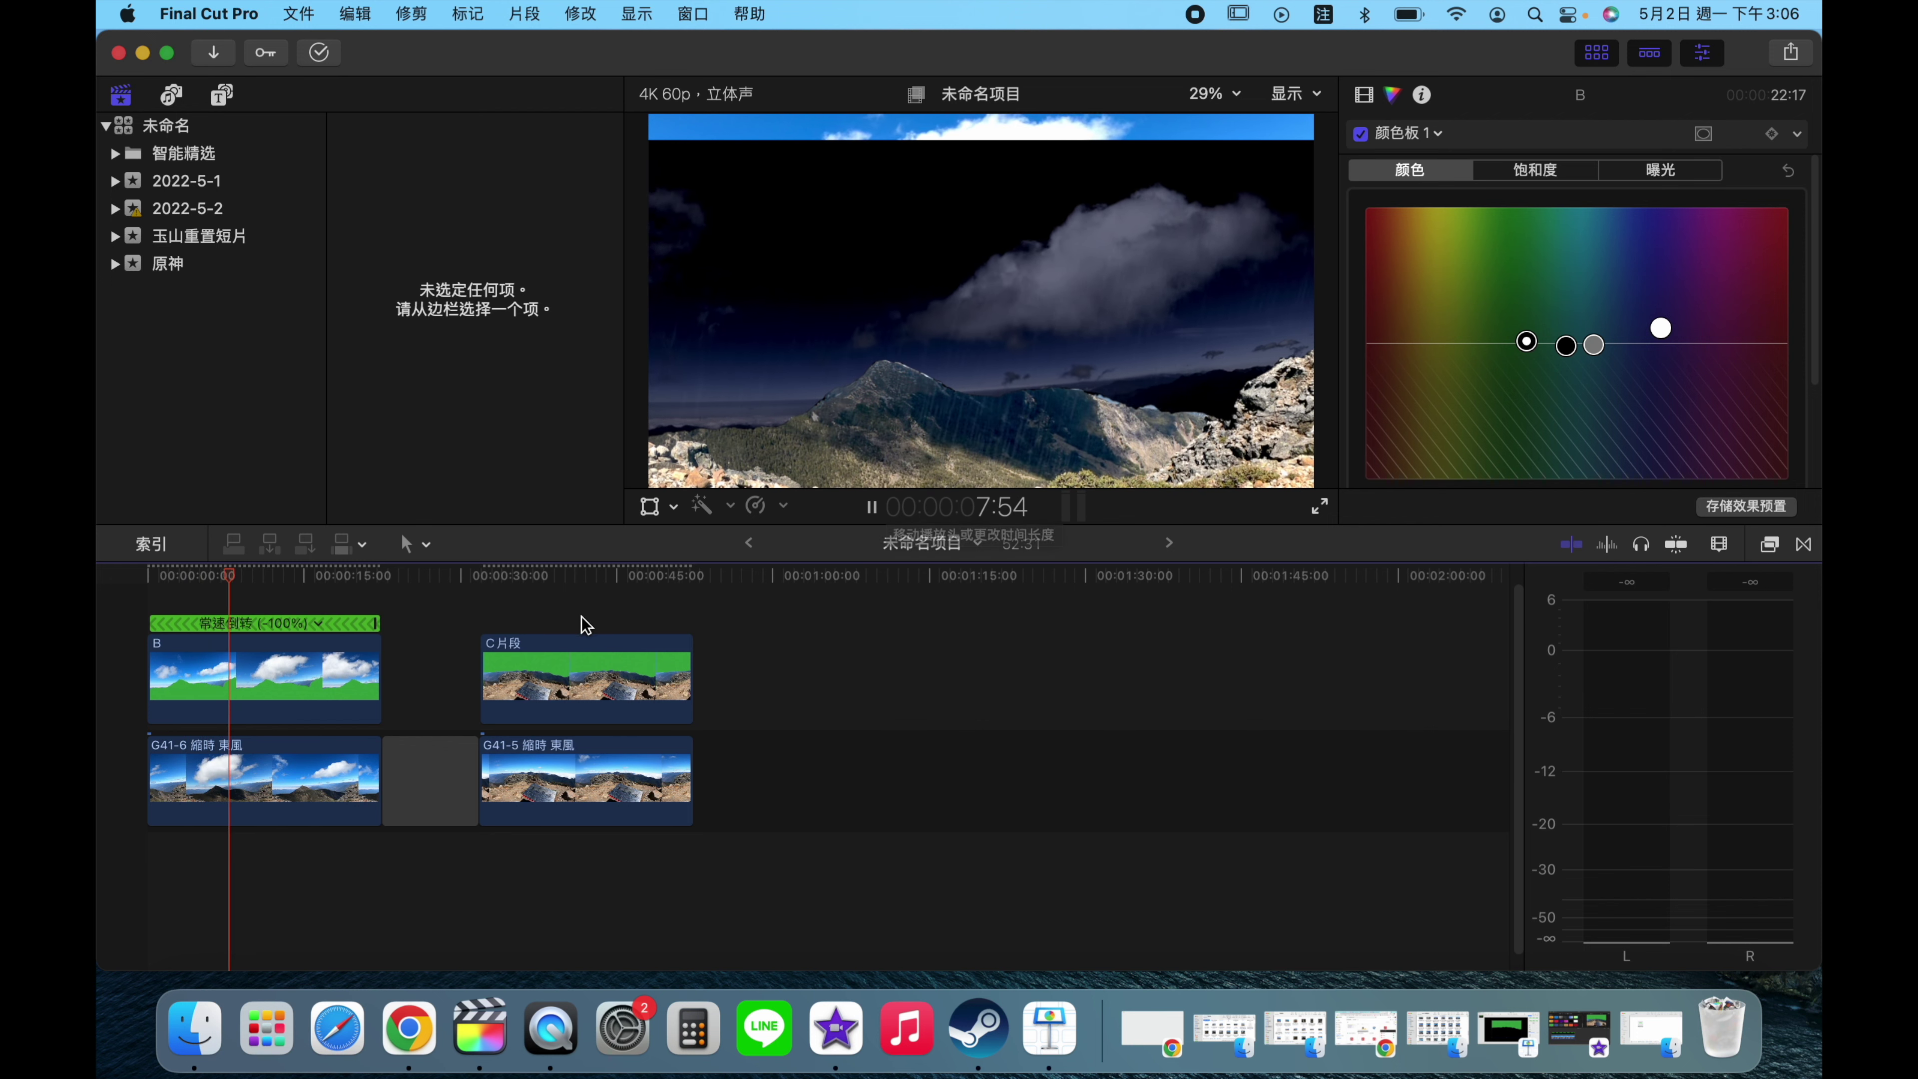
pyautogui.press('space')
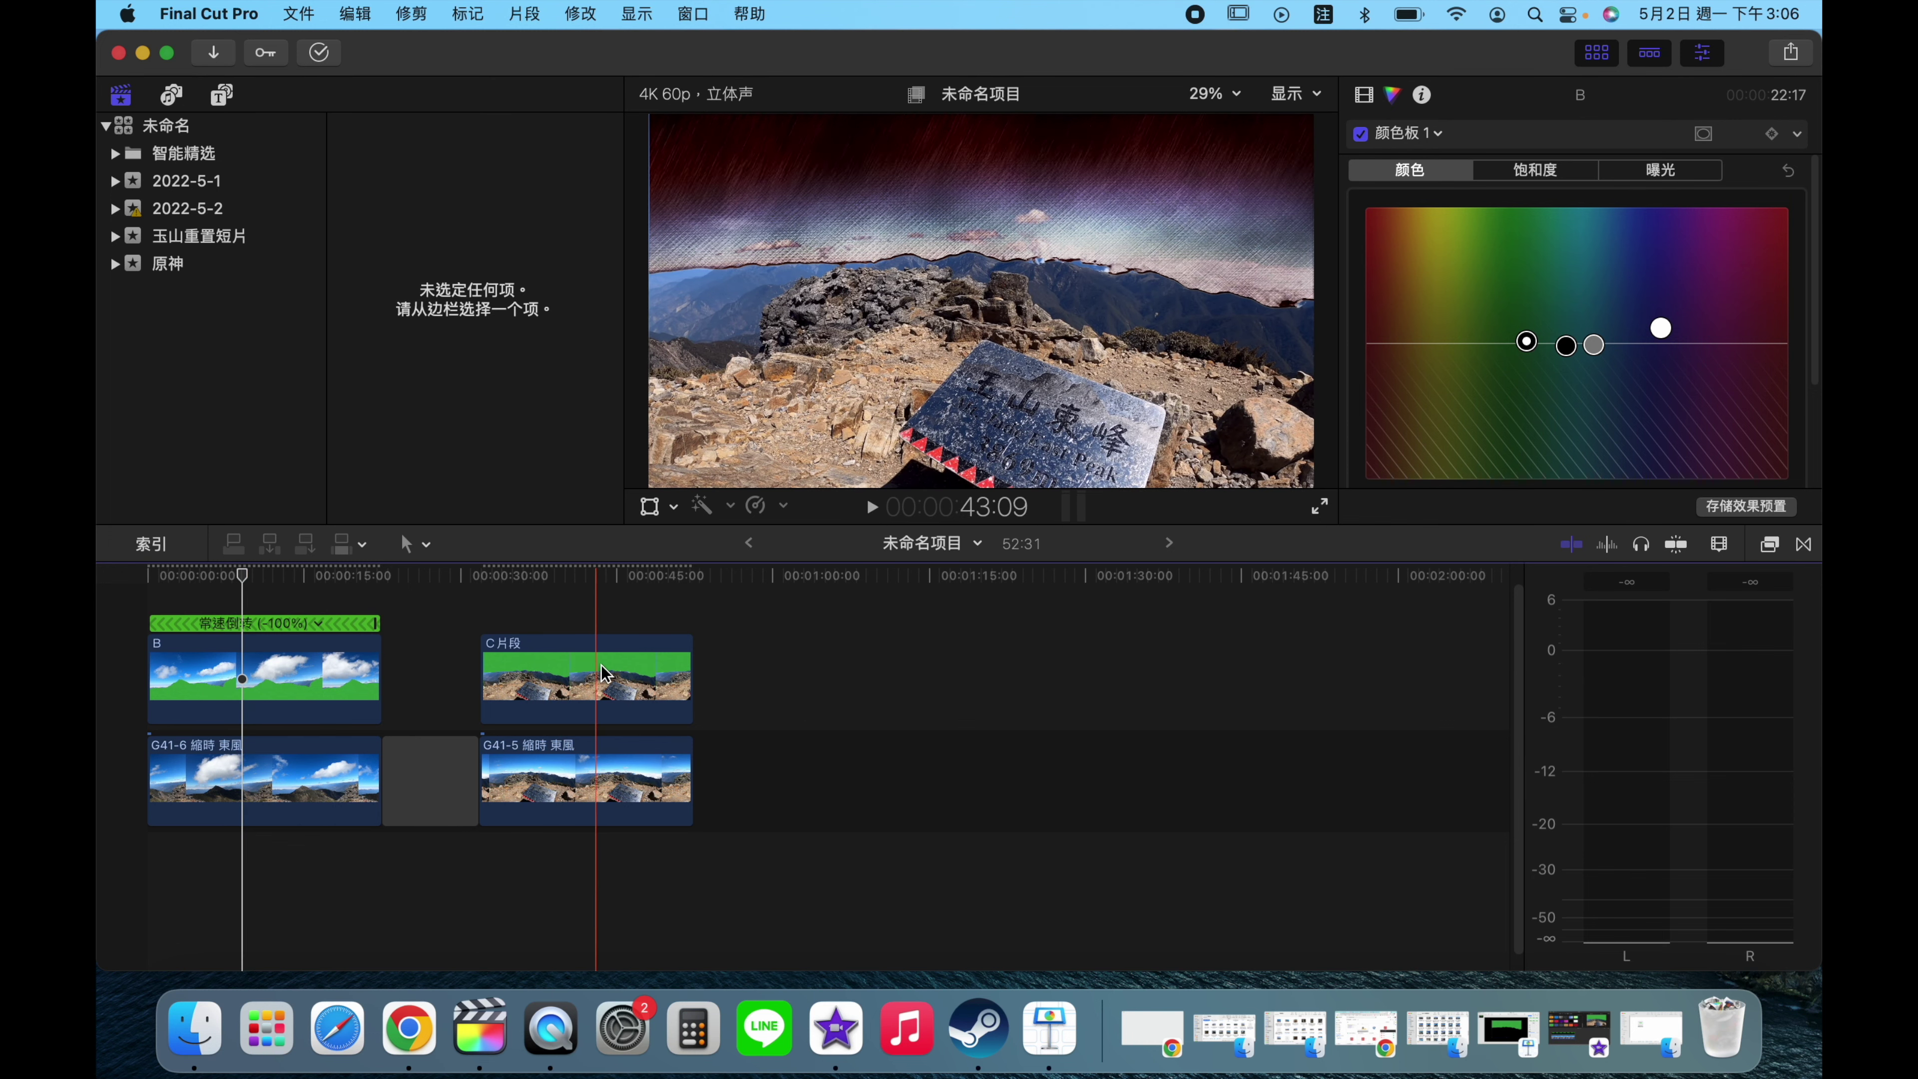
# - Select the C片段 clip and show the effects browser
pyautogui.click(575, 688)
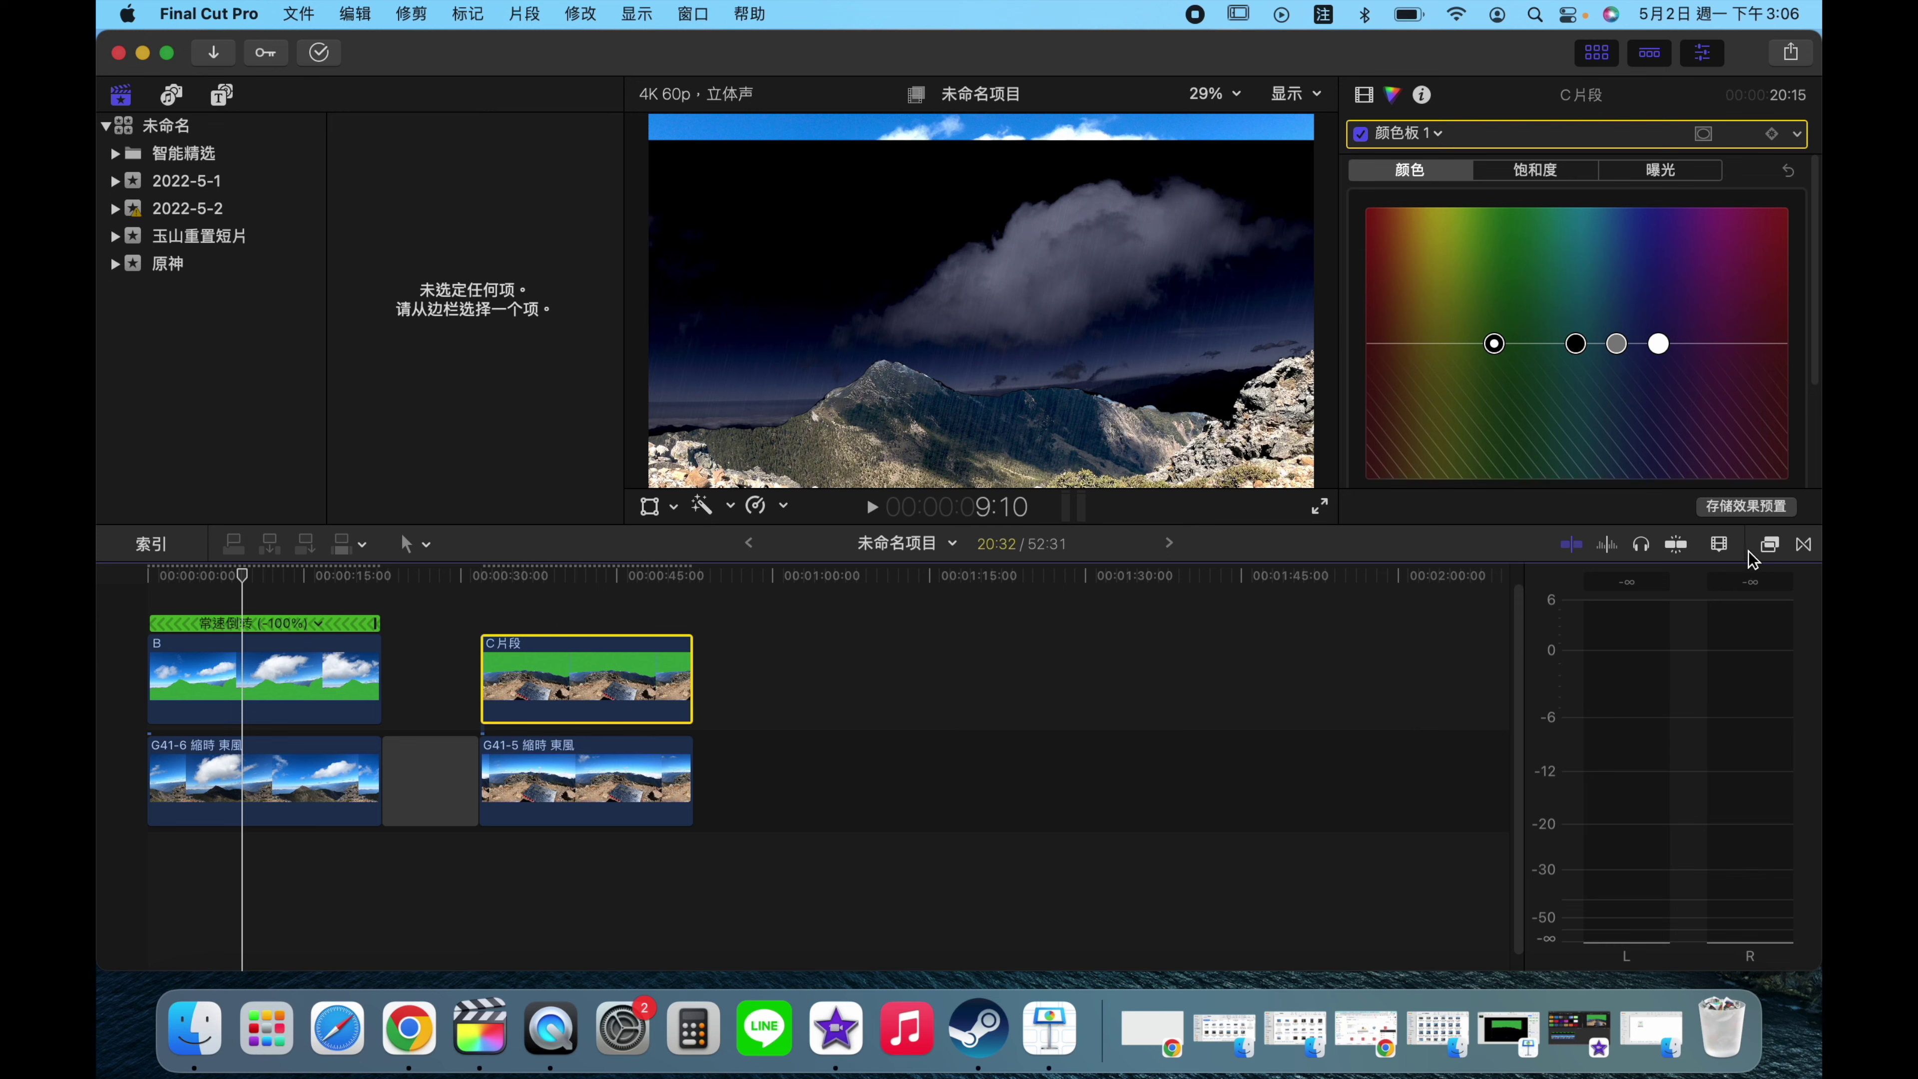
pyautogui.click(1770, 545)
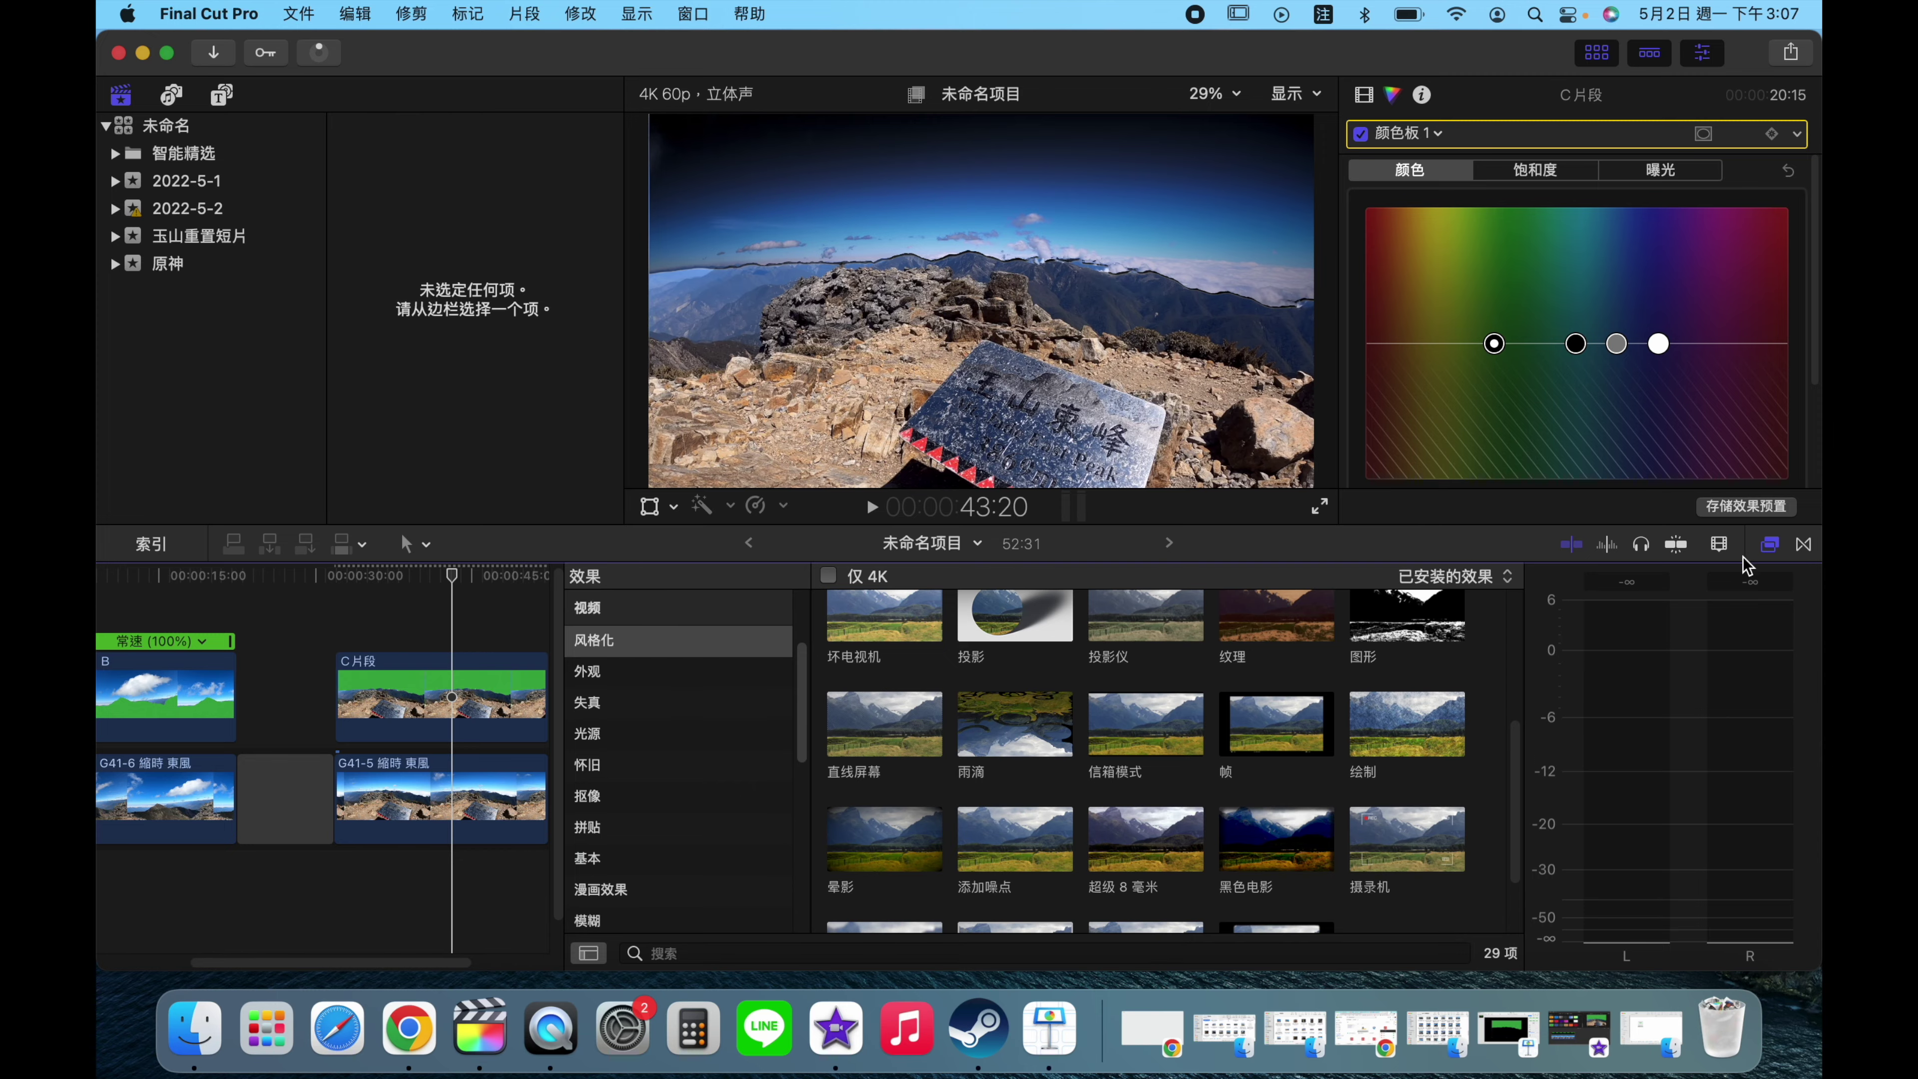
# - Close the effects browser and play the stormy-sky composite full screen
pyautogui.click(1773, 545)
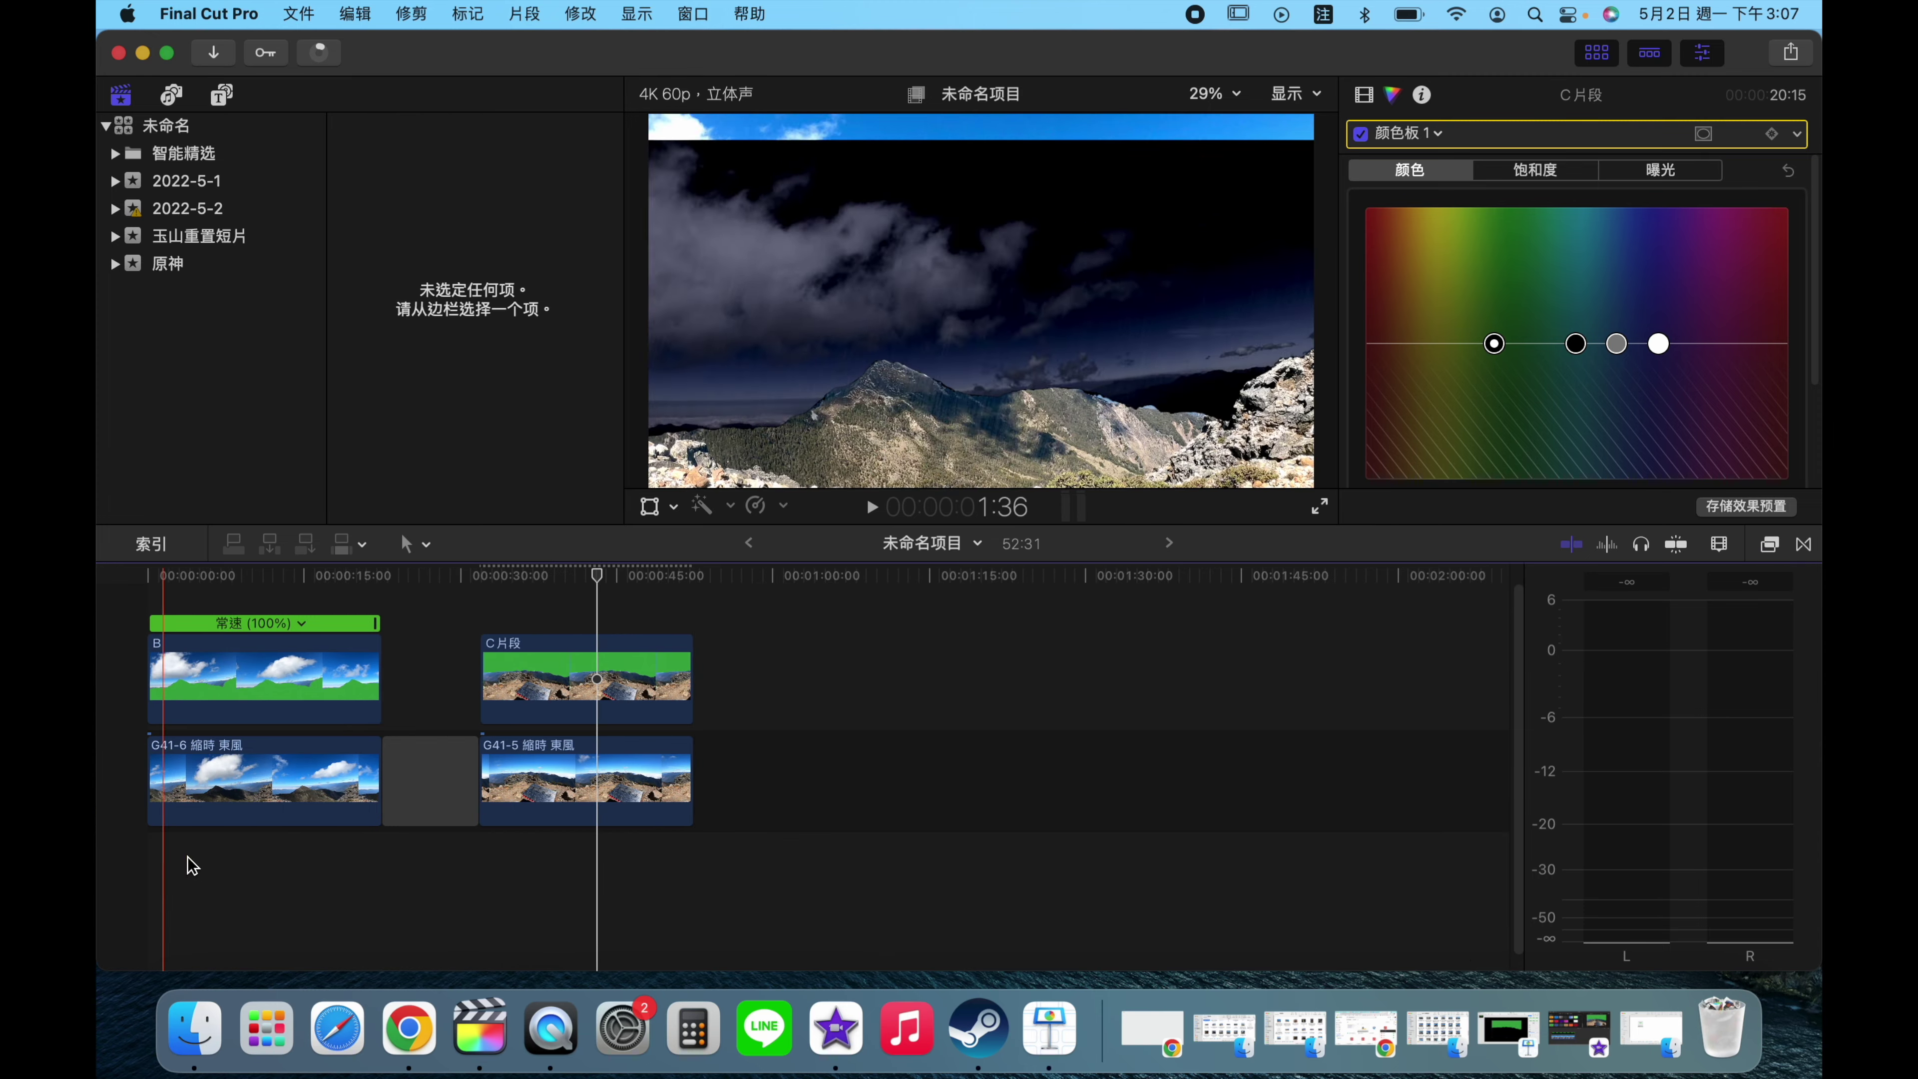
pyautogui.press('super+shift+f')
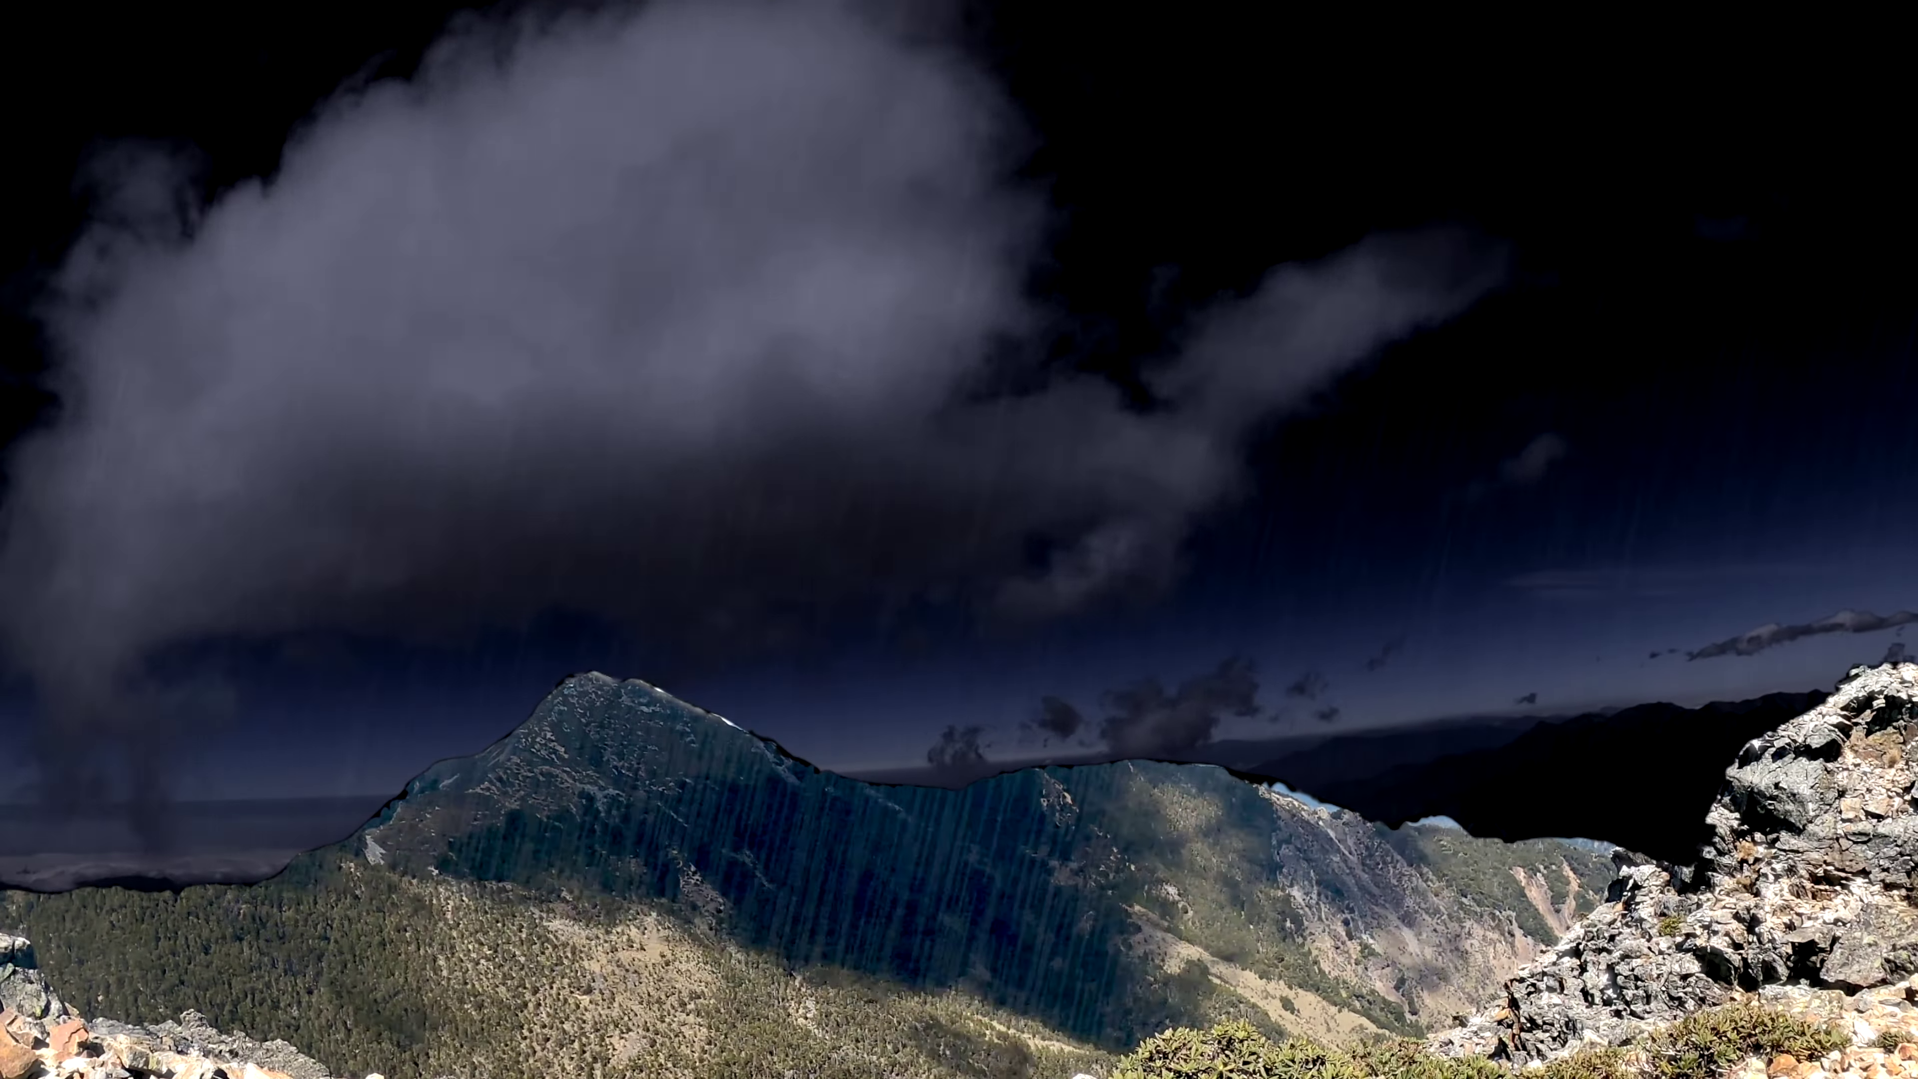